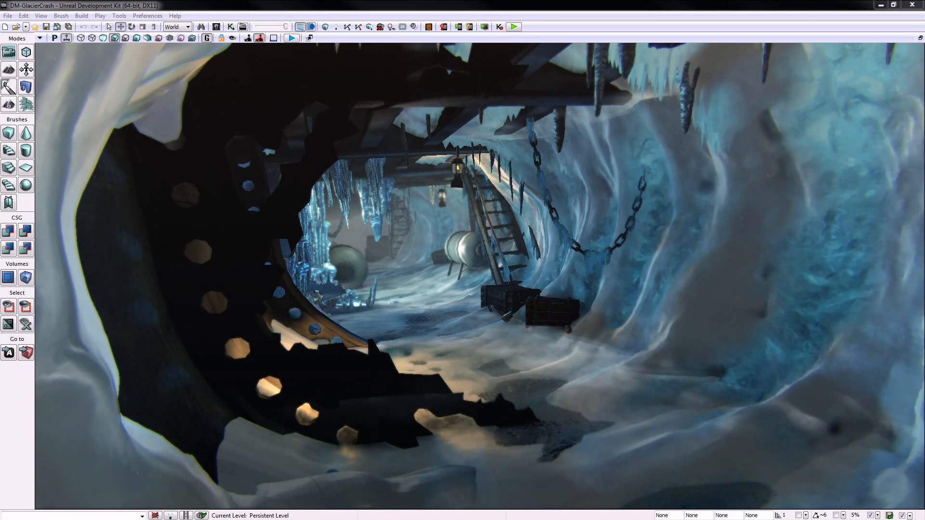
Enter Mesh Paint mode with the editor icons shown and select the chain hanging on the ice wall
mouse_move(382, 333)
right_mouse_down()
mouse_move(406, 324)
mouse_move(382, 321)
right_mouse_up()
key("w")
key("w")
key("w")
key("d")
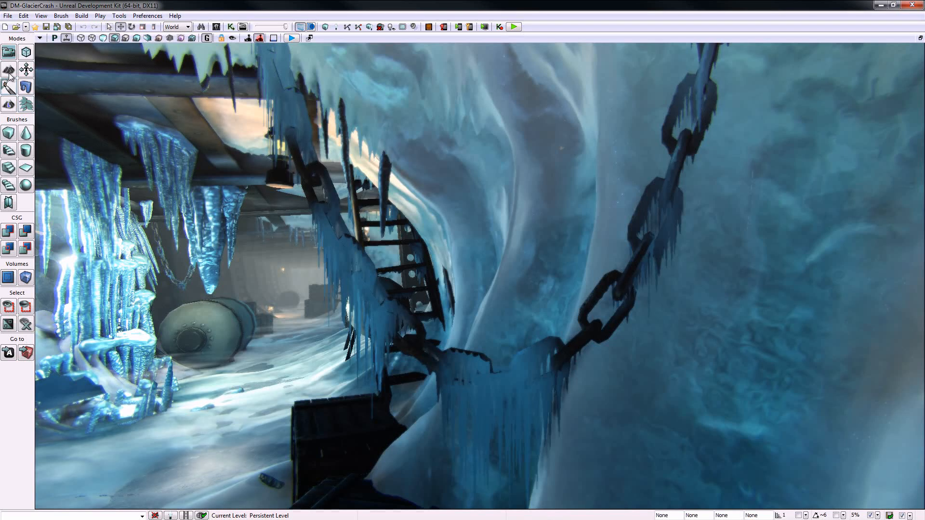
left_click(7, 89)
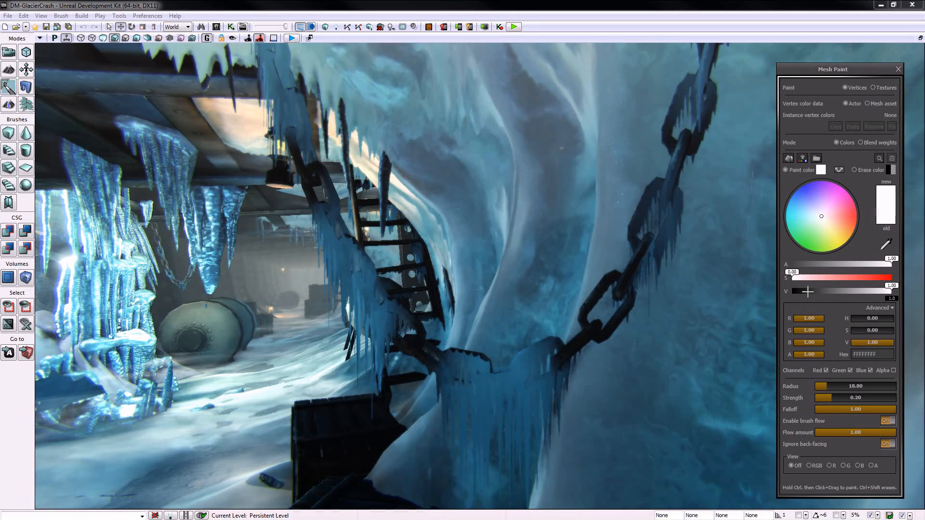
left_click_drag(591, 301, 589, 300)
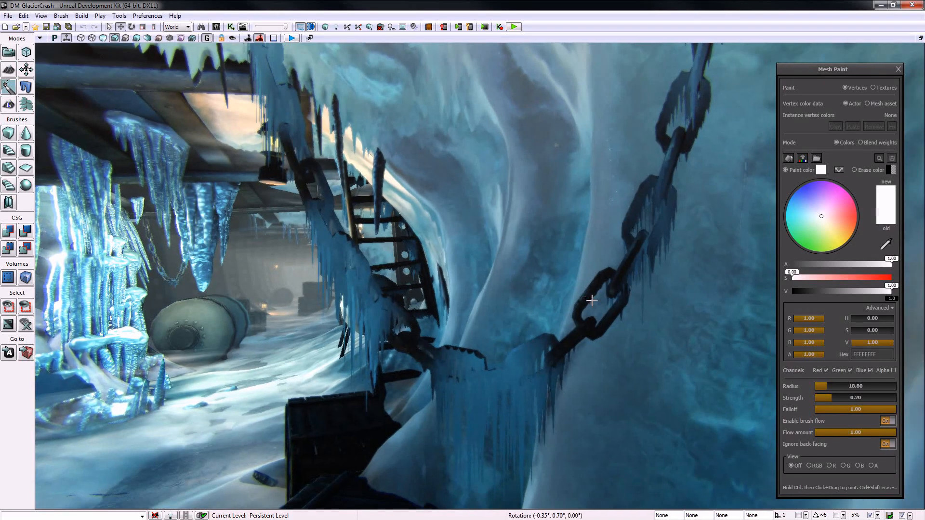
key("g")
left_click(618, 279)
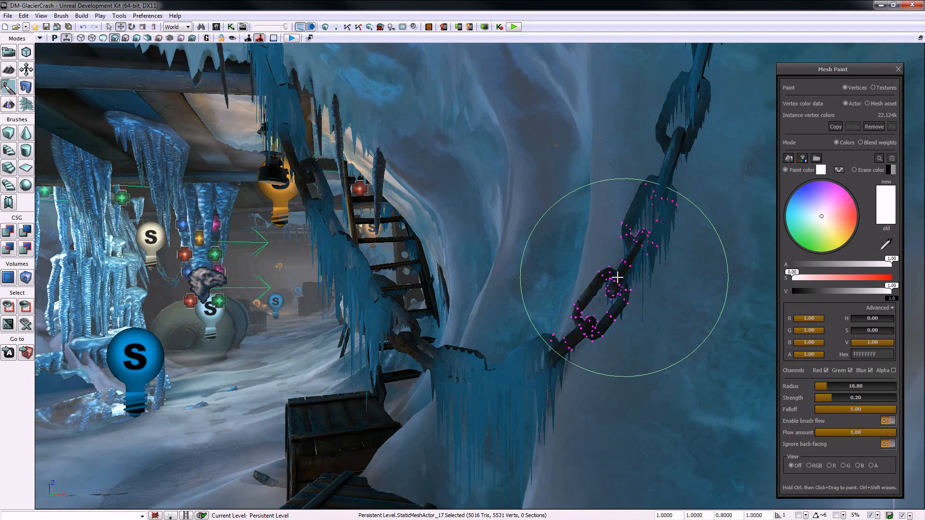
Paint the chain's vertices white along both hanging ends and its lowest links at strength 0.20
left_click_drag(615, 275, 671, 154, "ctrl")
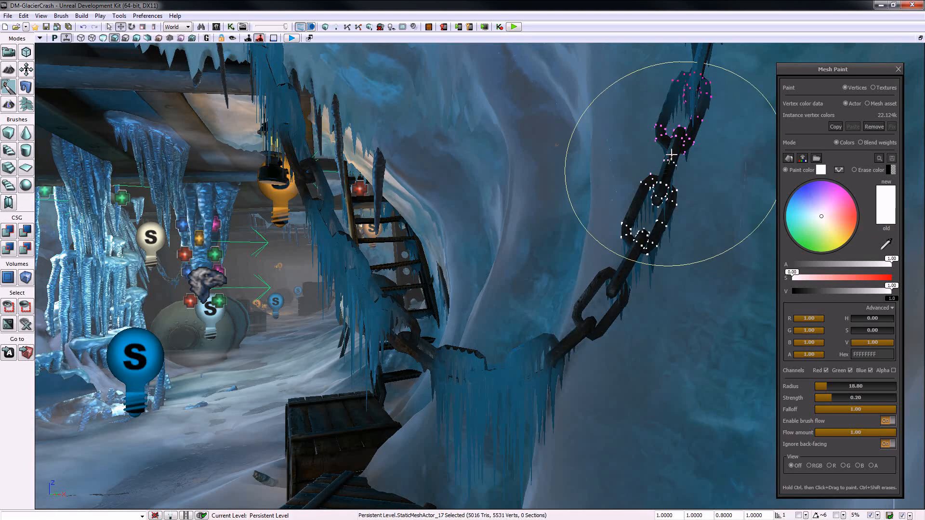
mouse_move(561, 352)
left_mouse_down("ctrl")
mouse_move(499, 371)
mouse_move(436, 371)
left_mouse_up("ctrl")
left_click_drag(382, 321, 345, 264, "ctrl")
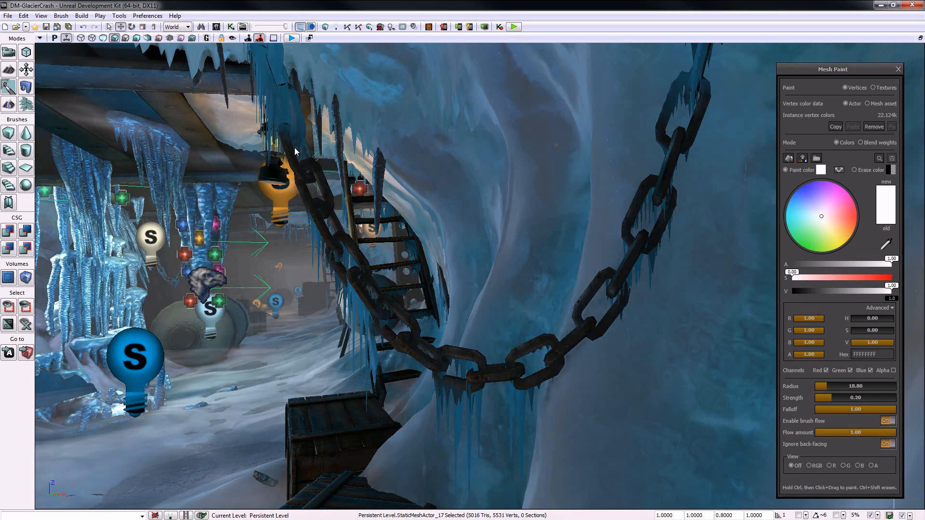
Set the vertex paint color to black and paint over the chain's links to bring back their ice
left_click_drag(888, 291, 790, 294)
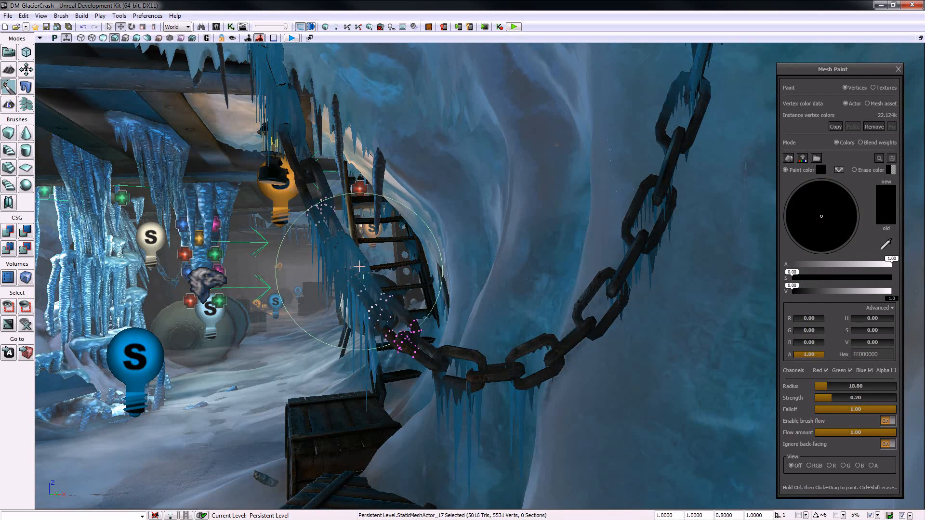
left_click_drag(500, 371, 507, 374, "ctrl")
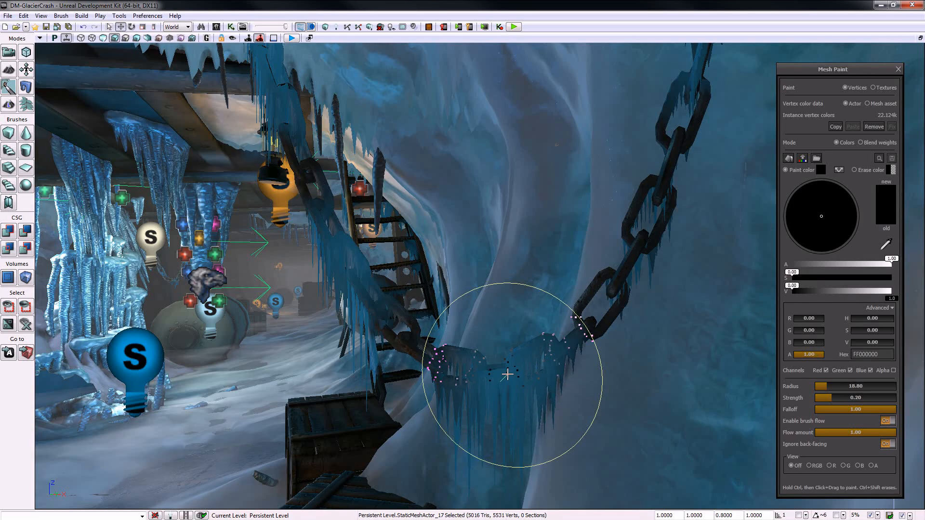
mouse_move(611, 208)
left_mouse_down("ctrl")
mouse_move(634, 223)
mouse_move(665, 140)
left_mouse_up("ctrl")
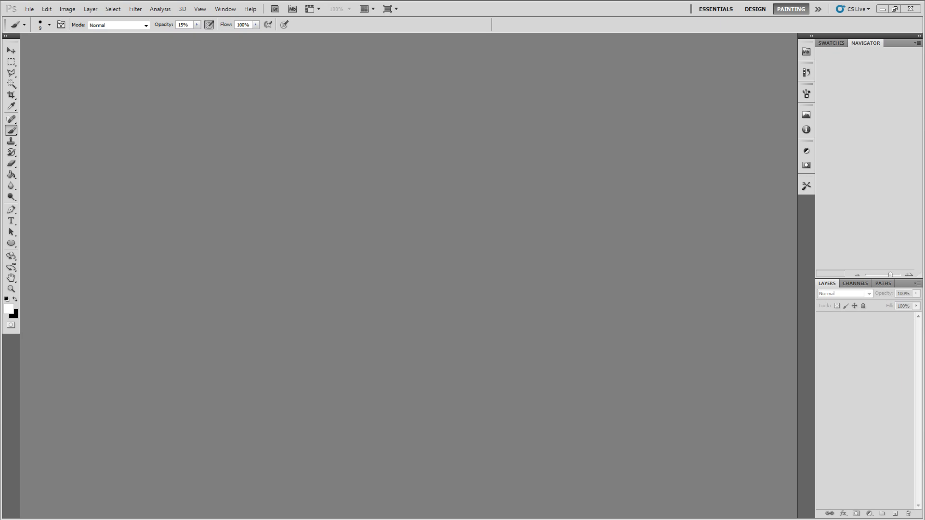
Switch to Photoshop and create a 128 × 128 pixel, 8-bit RGB document with a black background, enlarging its window
left_click(29, 9)
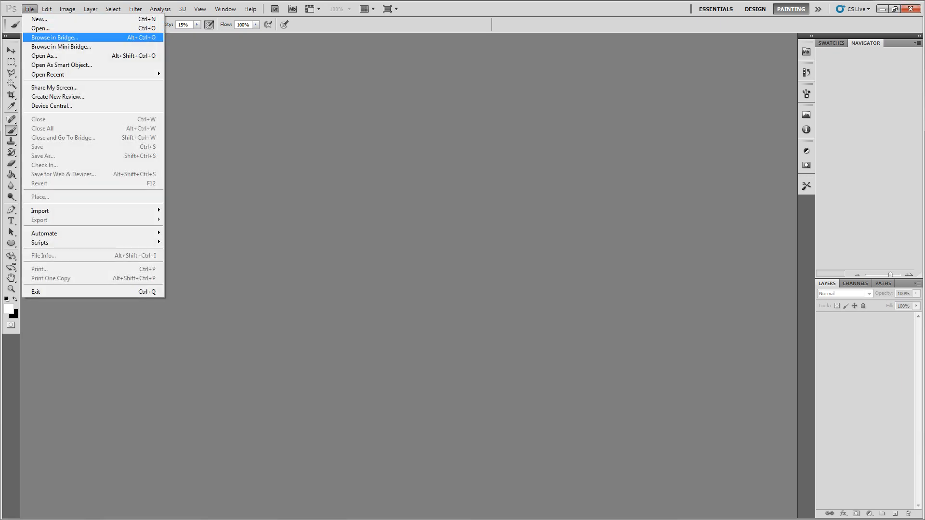
left_click(39, 19)
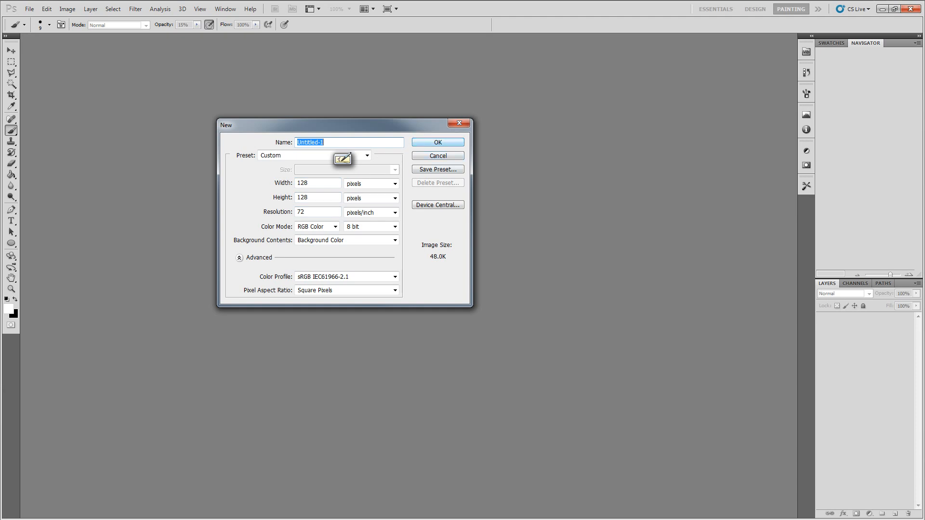
key("Return")
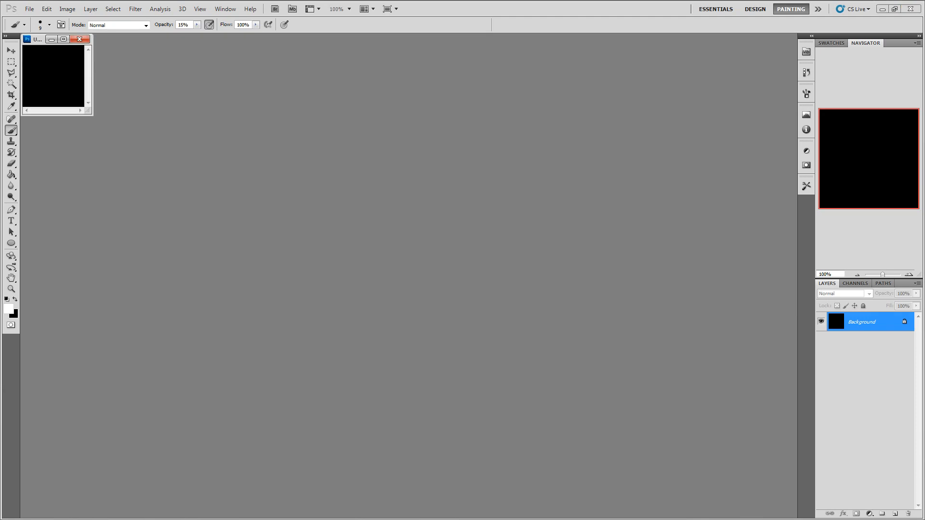
left_click_drag(91, 113, 524, 351)
key("ctrl+plus")
key("ctrl+plus")
key("ctrl+plus")
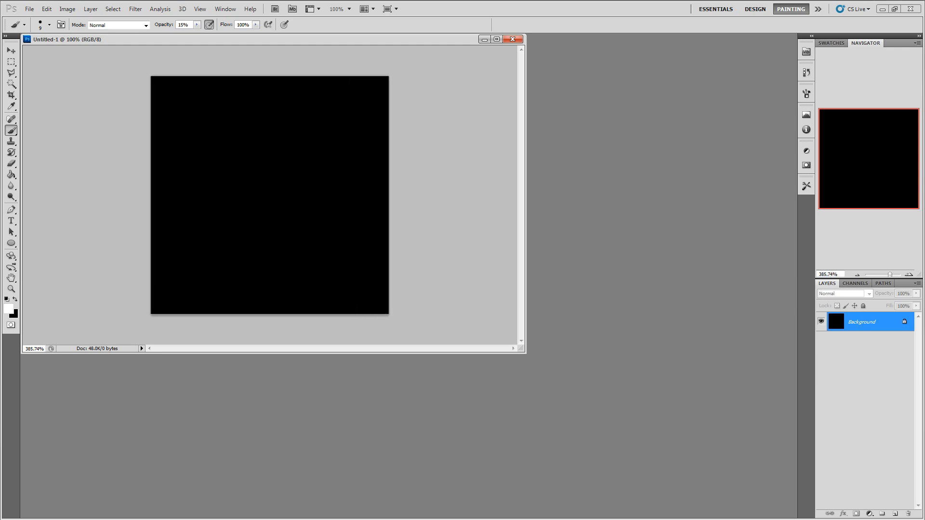
left_click_drag(890, 274, 891, 274)
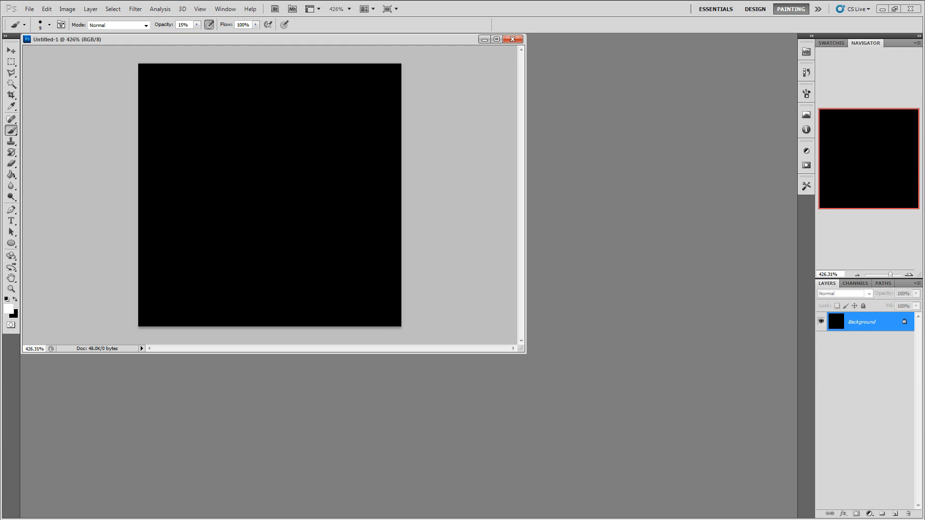
Set up a white brush with a size of 35 px and an opacity of 10%
key("i")
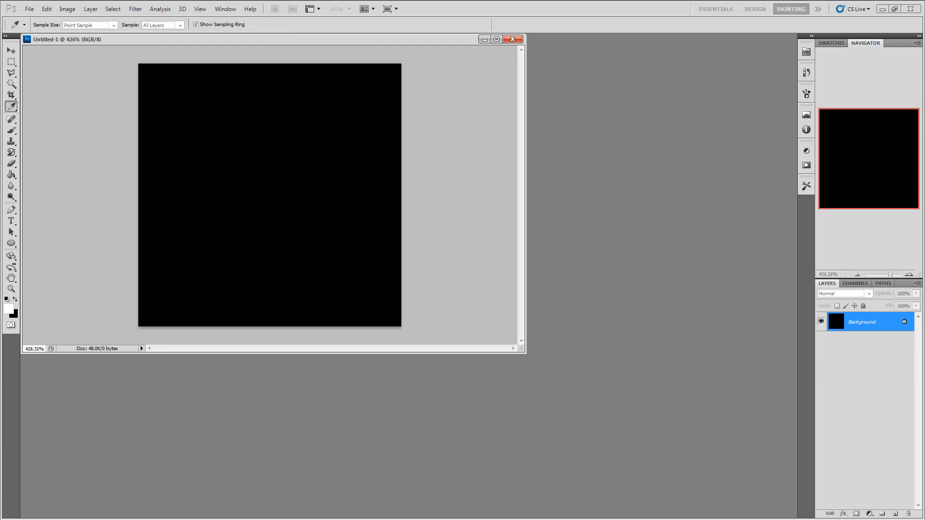
key("b")
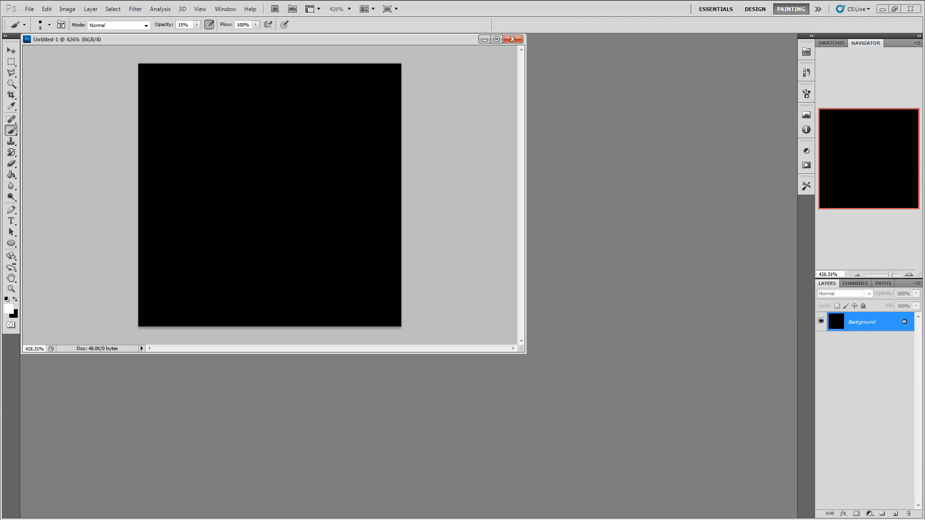
key("bracketright")
key("bracketright")
key("bracketright")
key("bracketright")
left_click(197, 24)
key("bracketright")
Paint four large, faint grey discs on the black canvas, one in each quadrant
mouse_move(193, 144)
left_mouse_down()
mouse_move(206, 118)
mouse_move(207, 140)
mouse_move(191, 123)
left_mouse_up()
mouse_move(324, 116)
left_mouse_down()
mouse_move(359, 155)
mouse_move(356, 169)
mouse_move(366, 154)
mouse_move(320, 144)
mouse_move(347, 159)
left_mouse_up()
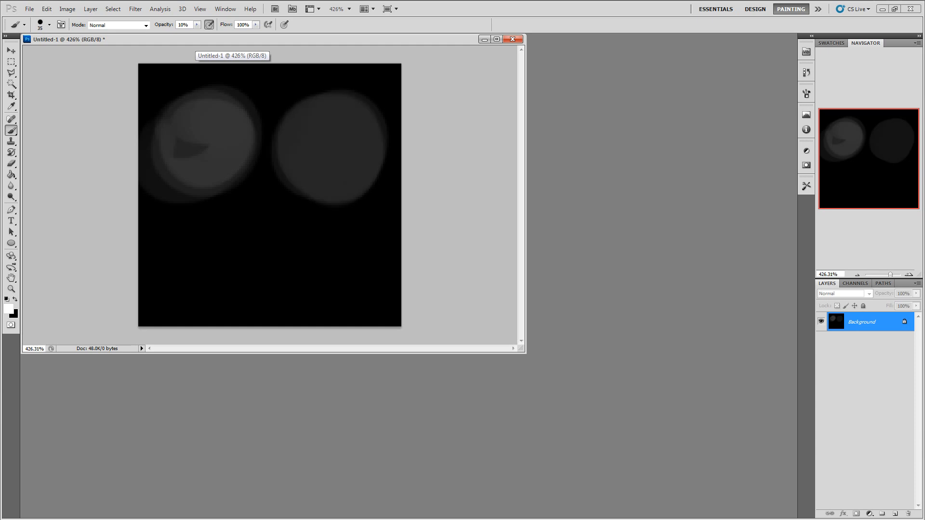
mouse_move(210, 277)
left_mouse_down()
mouse_move(226, 265)
mouse_move(192, 289)
left_mouse_up()
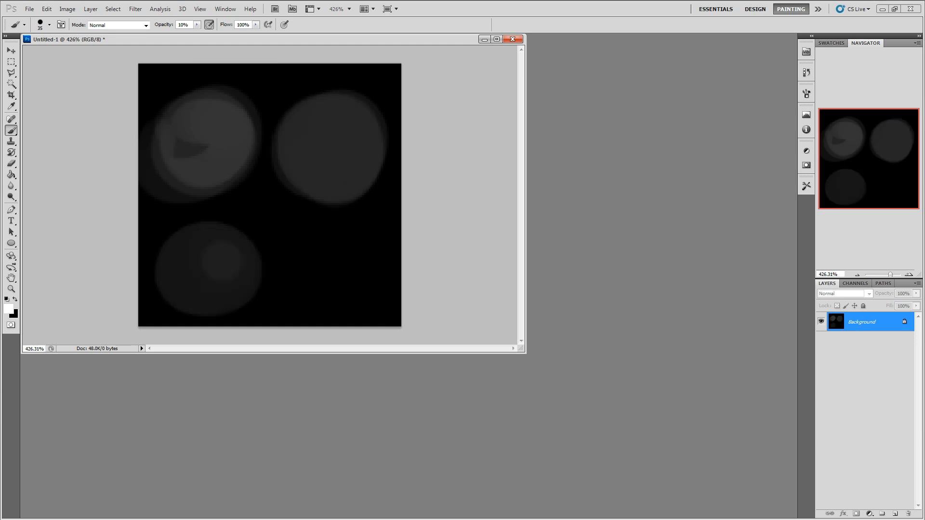
left_click_drag(203, 251, 222, 289)
mouse_move(344, 234)
left_mouse_down()
mouse_move(345, 289)
mouse_move(318, 256)
mouse_move(332, 275)
left_mouse_up()
left_click_drag(327, 248, 319, 273)
Layer more white strokes inside the four discs, brightening the upper-left one toward its center with varying brush sizes
mouse_move(195, 127)
left_mouse_down()
mouse_move(211, 145)
mouse_move(220, 118)
left_mouse_up()
mouse_move(313, 118)
left_mouse_down()
mouse_move(340, 140)
mouse_move(337, 117)
left_mouse_up()
mouse_move(202, 249)
left_mouse_down()
mouse_move(219, 287)
mouse_move(229, 258)
left_mouse_up()
mouse_move(329, 243)
left_mouse_down()
mouse_move(340, 238)
mouse_move(317, 242)
left_mouse_up()
mouse_move(174, 125)
left_mouse_down()
mouse_move(217, 128)
mouse_move(186, 145)
mouse_move(222, 122)
mouse_move(190, 135)
mouse_move(210, 128)
mouse_move(200, 139)
left_mouse_up()
key("bracketright")
key("bracketright")
key("bracketleft")
key("bracketleft")
key("bracketleft")
key("bracketleft")
key("bracketleft")
key("bracketleft")
key("bracketright")
Build up the upper-right disc with smaller concentric white strokes so it brightens toward its center
mouse_move(334, 140)
left_mouse_down()
mouse_move(319, 154)
mouse_move(321, 147)
left_mouse_up()
key("bracketleft")
key("bracketleft")
key("bracketleft")
key("bracketleft")
key("bracketright")
key("bracketright")
key("bracketright")
key("bracketright")
Brighten the middle of the lower-left disc with smaller white strokes, reducing the brush size to 9 px
mouse_move(209, 271)
left_mouse_down()
mouse_move(200, 279)
mouse_move(205, 258)
mouse_move(199, 267)
left_mouse_up()
mouse_move(208, 266)
left_mouse_down()
mouse_move(200, 273)
mouse_move(198, 265)
mouse_move(216, 265)
mouse_move(210, 275)
left_mouse_up()
key("bracketleft")
key("bracketleft")
key("bracketleft")
key("bracketleft")
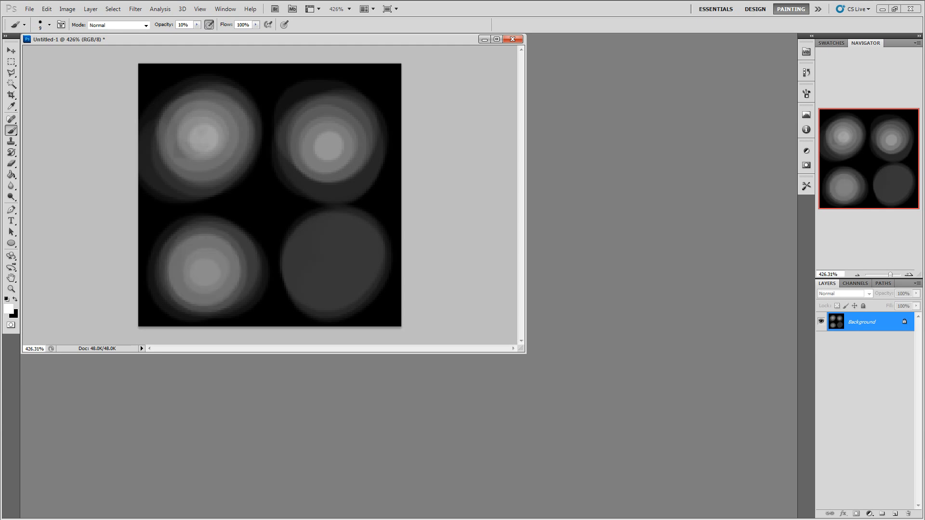
Build up the lower-right disc with progressively smaller white strokes, ending with a 10 px brush at its center
key("bracketright")
key("bracketright")
key("bracketright")
key("bracketright")
left_click(335, 265)
mouse_move(335, 264)
left_mouse_down()
mouse_move(345, 261)
mouse_move(322, 257)
mouse_move(322, 245)
mouse_move(332, 260)
mouse_move(319, 262)
left_mouse_up()
key("bracketleft")
key("bracketleft")
key("bracketleft")
key("bracketleft")
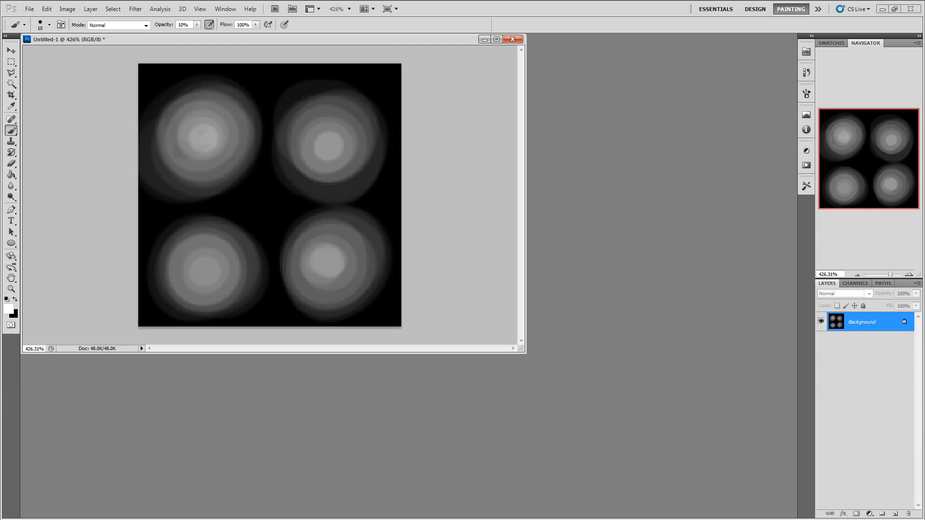
Brighten the discs with a Levels adjustment by lowering the white input level until their centers are nearly white
key("ctrl+l")
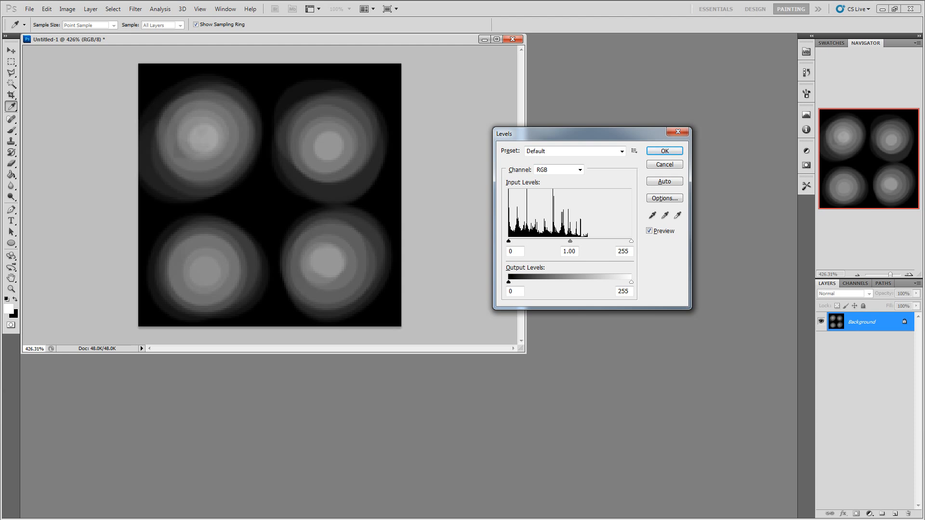
left_click_drag(631, 240, 549, 241)
left_click(664, 151)
key("b")
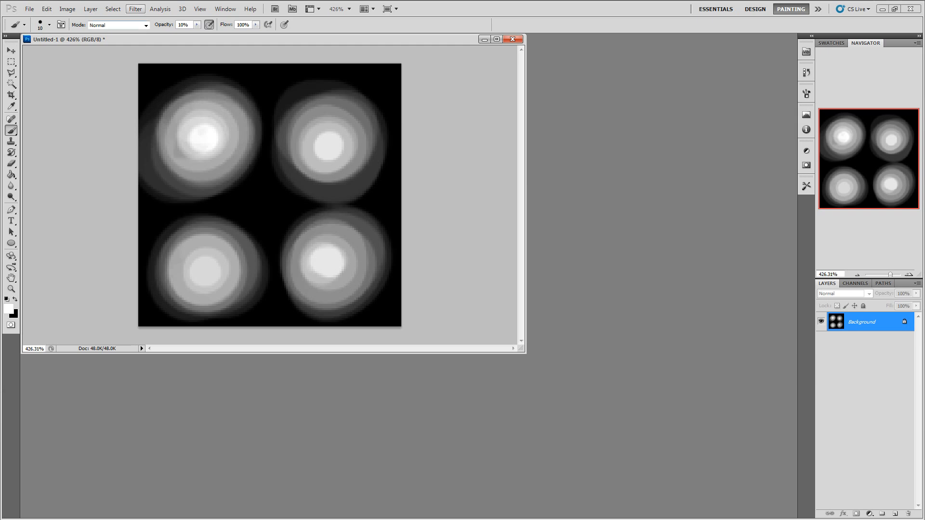
Apply a Gaussian Blur to the image to soften the steps between the rings of the discs
left_click(135, 9)
mouse_move(144, 96)
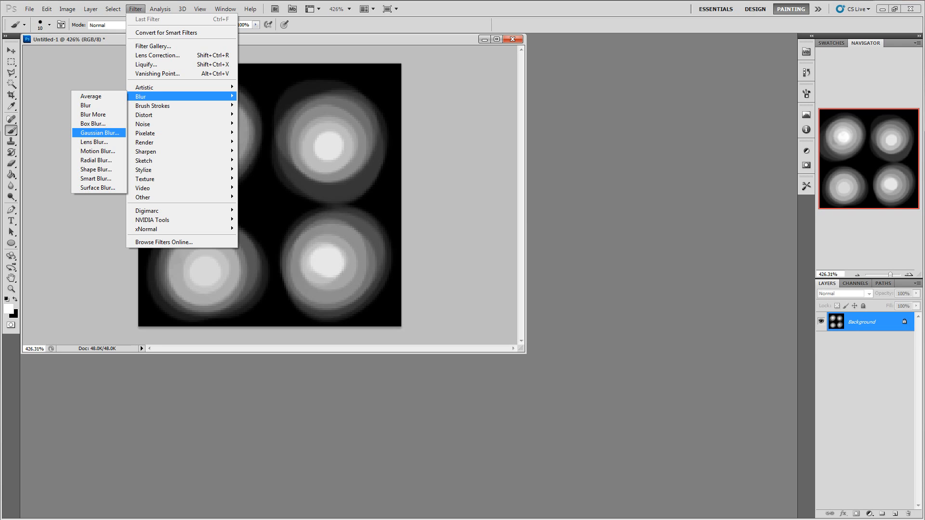
left_click(99, 133)
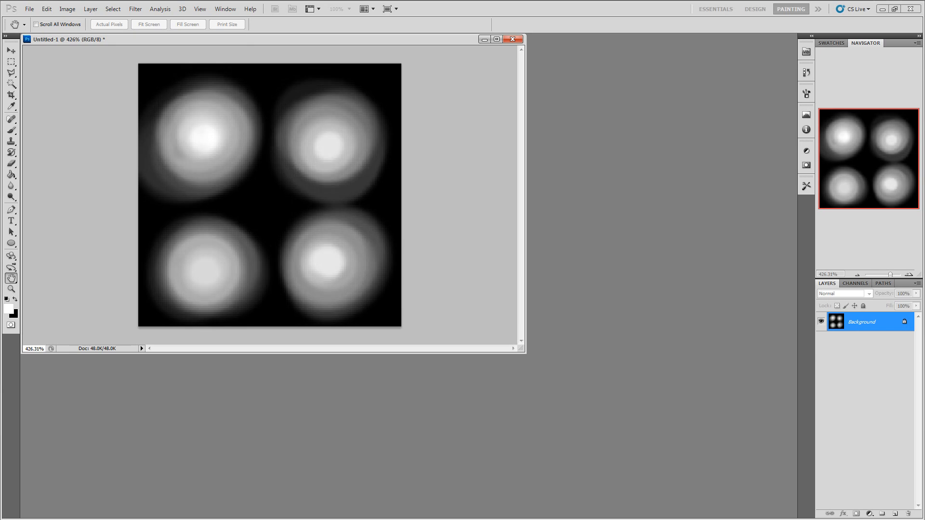
key("Return")
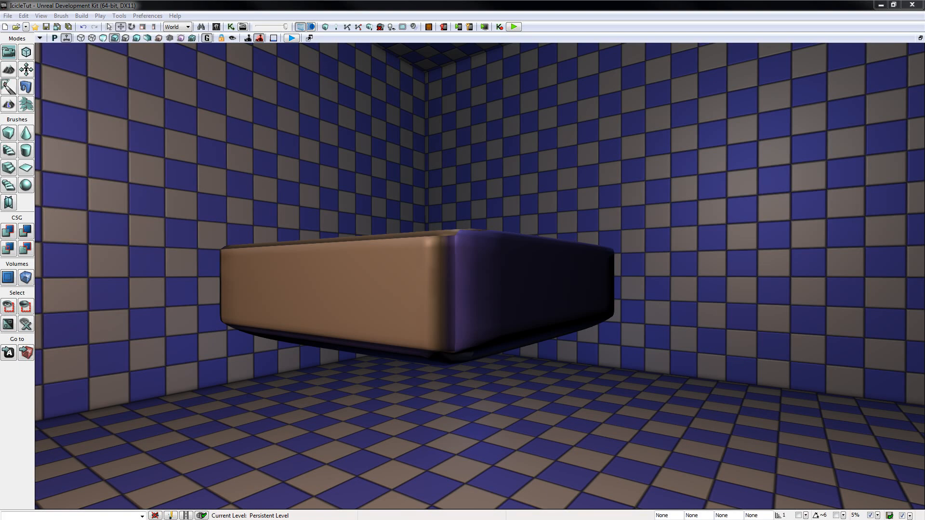
Switch to Unreal Development Kit and examine the rounded block in the IcicleTut level and the tutorial assets in the Content Browser
right_click_drag(480, 276, 504, 296)
key("w")
key("s")
key("w")
key("a")
key("e")
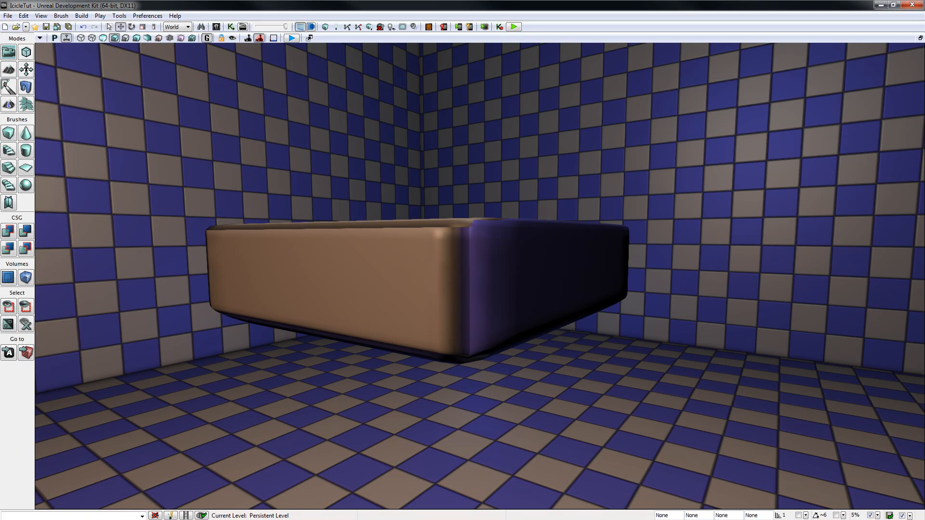
key("ctrl+shift+f")
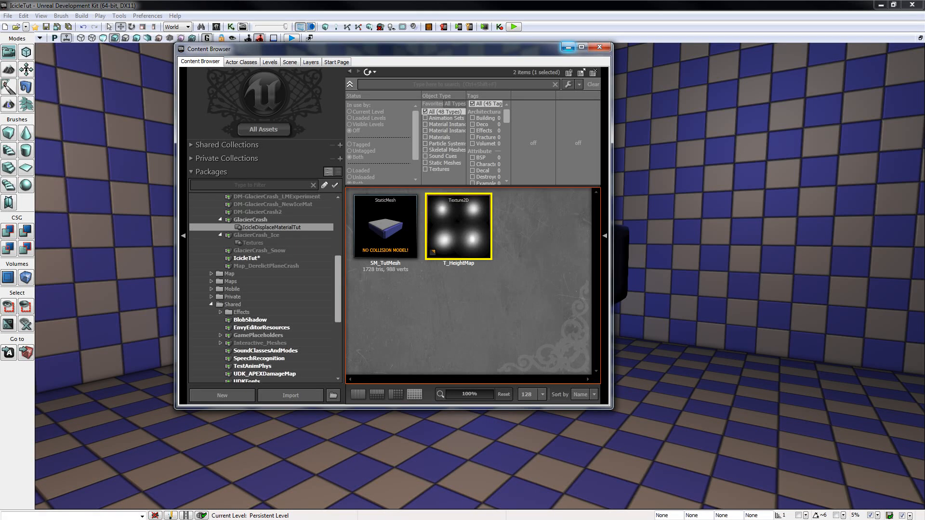
left_click(568, 47)
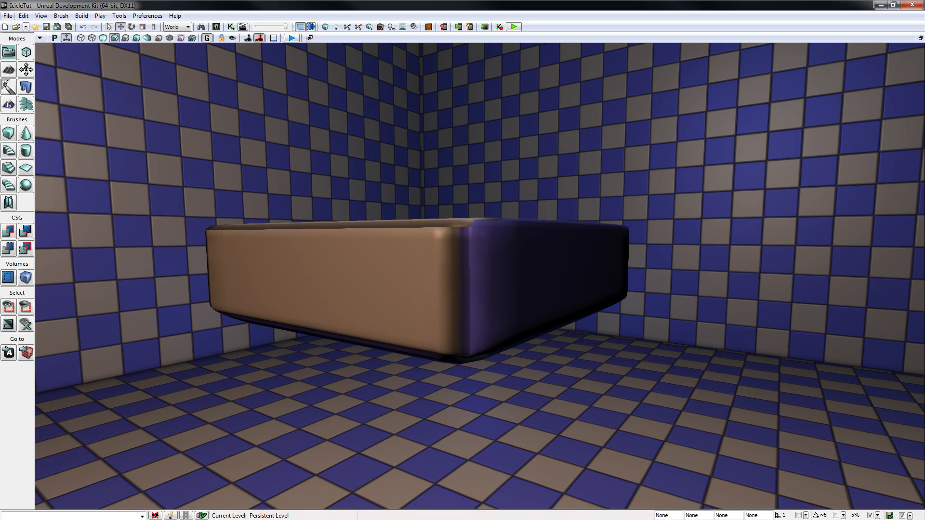
Check which DirectX version the editor's renderer is using
left_click(8, 15)
mouse_move(37, 119)
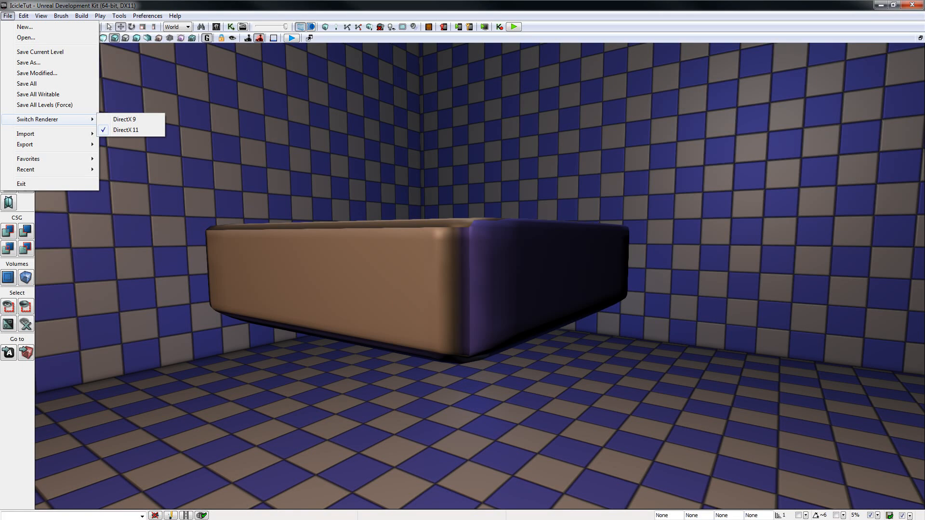
right_click_drag(463, 260, 443, 258)
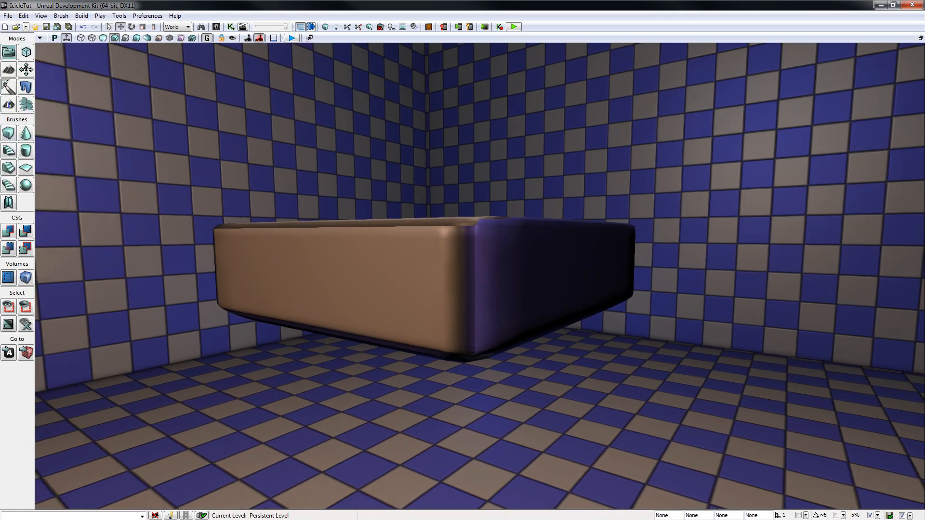
Create a new material named Mat_IcicleDisplacement in the GlacierCrash package, under the IcicleDisplaceMaterialTut group
key("ctrl+shift+f")
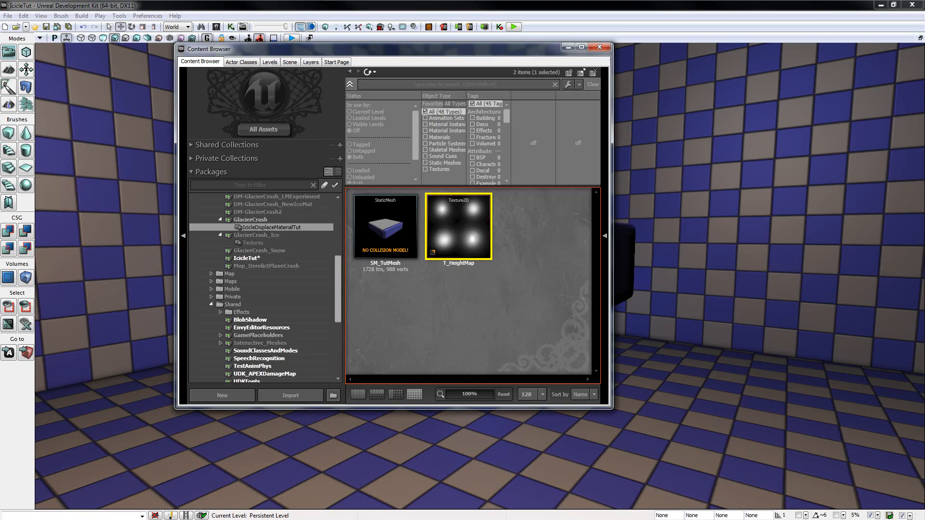
right_click(360, 304)
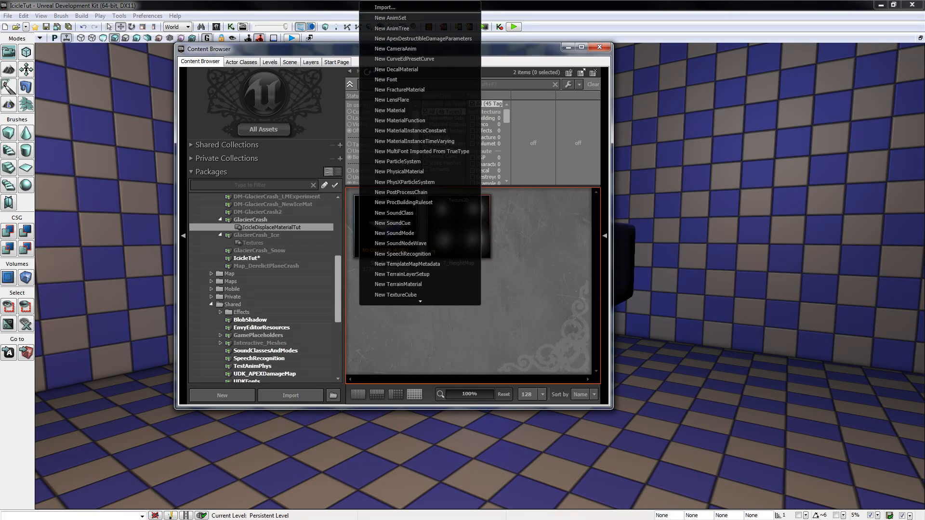
left_click(390, 110)
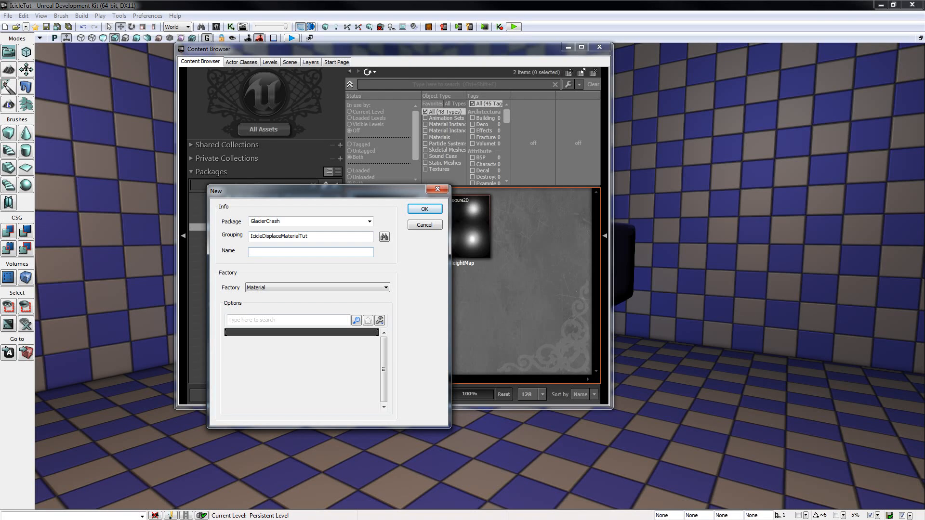
type("Mat_IcicleDisplacement")
key("Return")
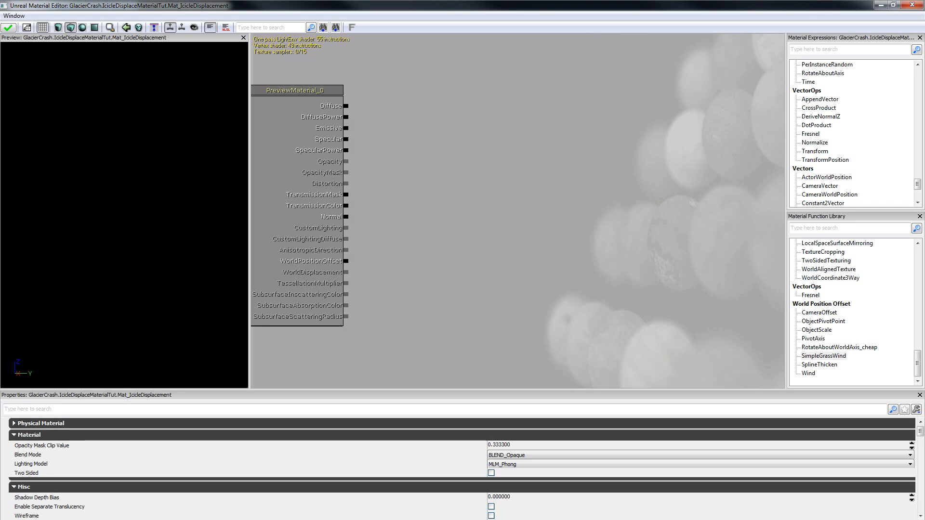
Add a three-component constant node to the material and connect it to the Diffuse input
key("3")
left_click(443, 99)
left_click_drag(441, 113, 346, 105)
Set the diffuse constant's colour to a muted brownish grey of about 0.26, 0.238, 0.207
double_click(467, 132)
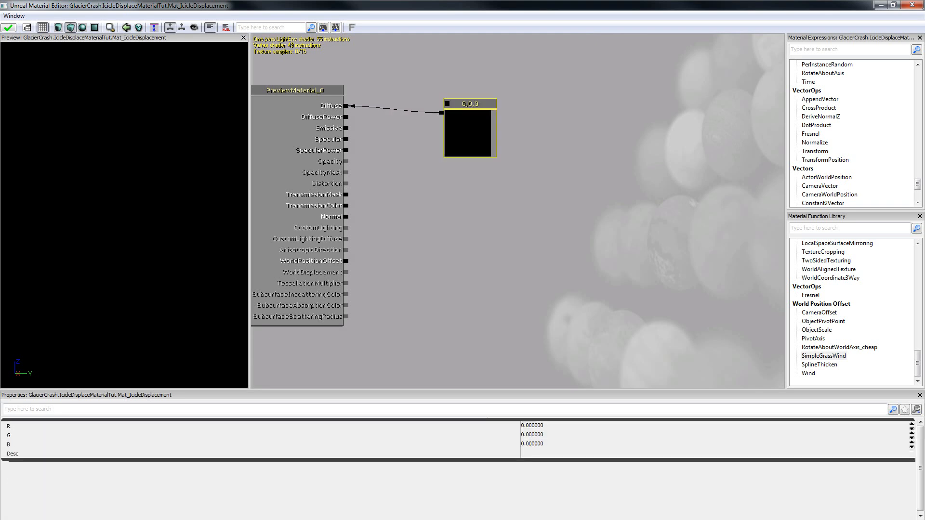
left_click(149, 271)
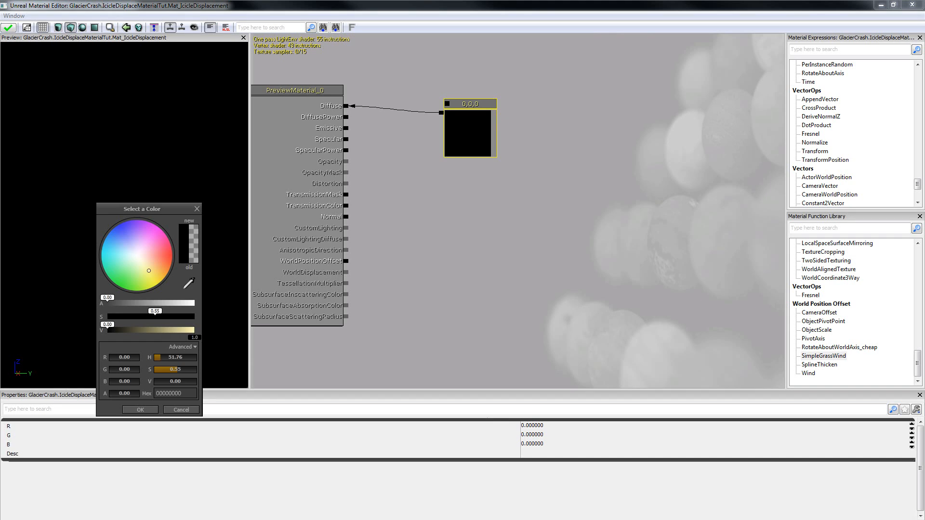
left_click_drag(149, 271, 155, 268)
left_click(137, 330)
left_click(126, 317)
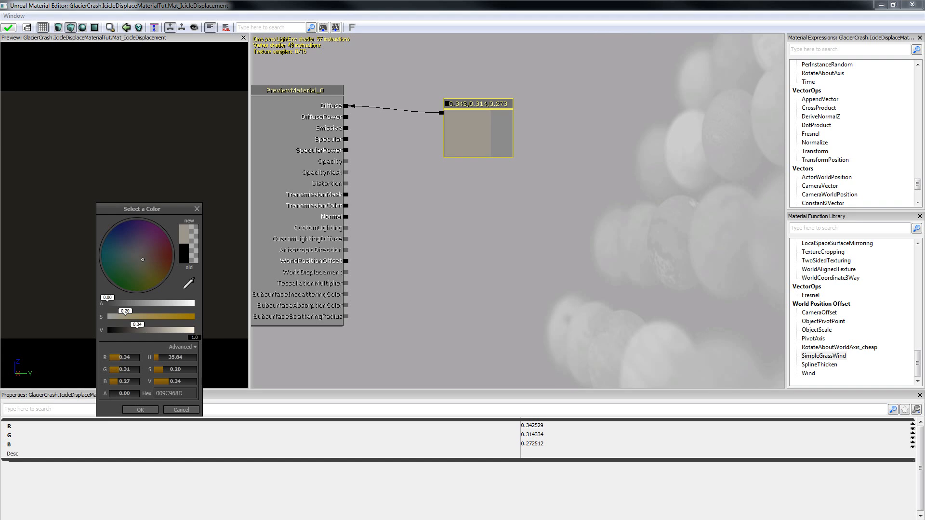
left_click(129, 330)
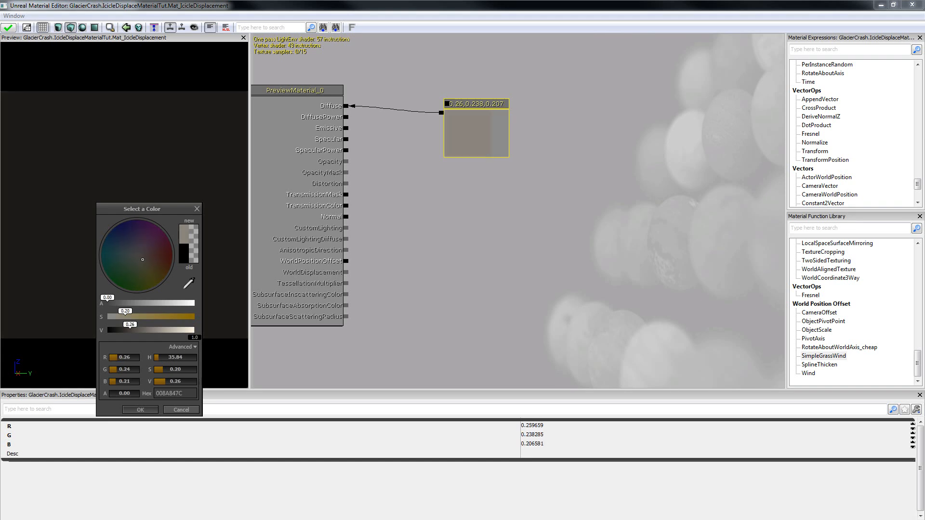
left_click(140, 409)
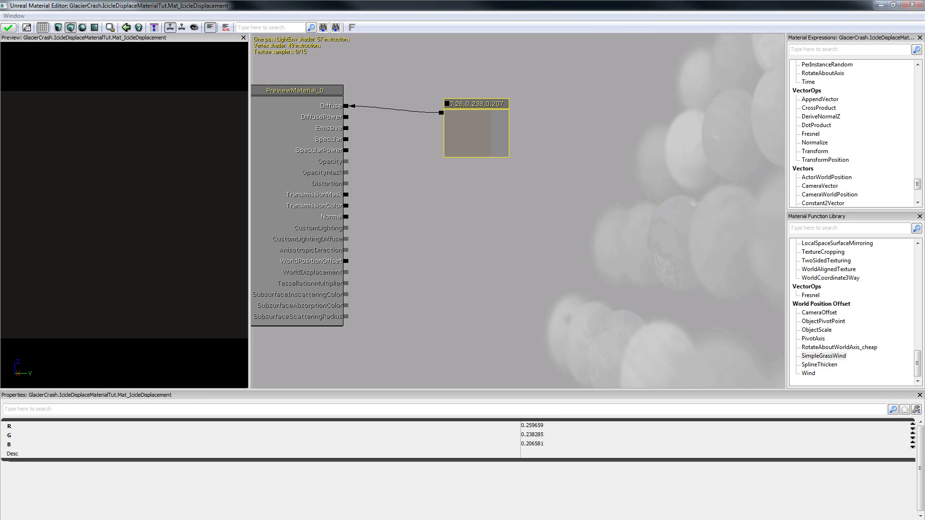
key("Escape")
Add a Texture Sample of T_HeightMap from the Content Browser to the material graph, below and beyond the diffuse constant
key("alt+Tab")
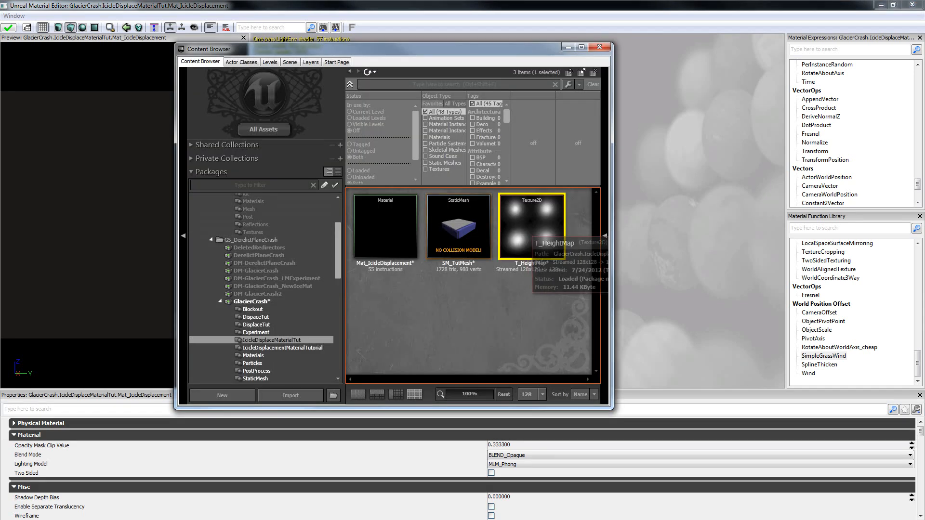
key("alt+Tab")
key("t")
left_click(532, 268)
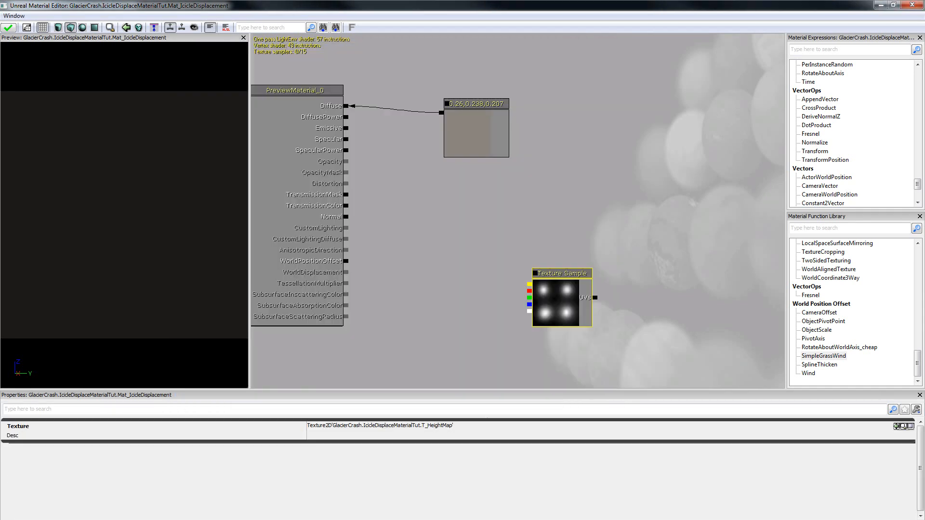
left_click_drag(555, 297, 552, 317, "ctrl")
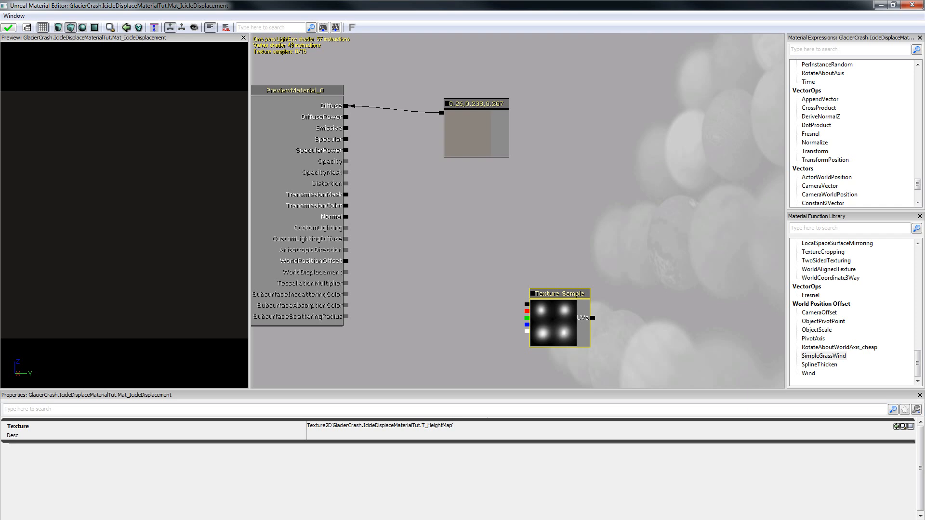
key("Escape")
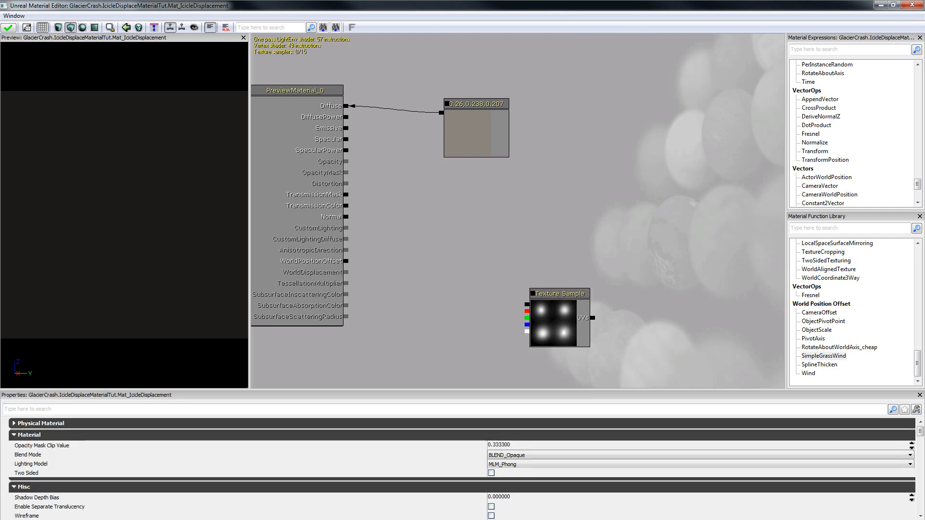
Set the material's D3D11 Tessellation Mode to MTM_FlatTessellation
scroll(462, 468, "down", 5)
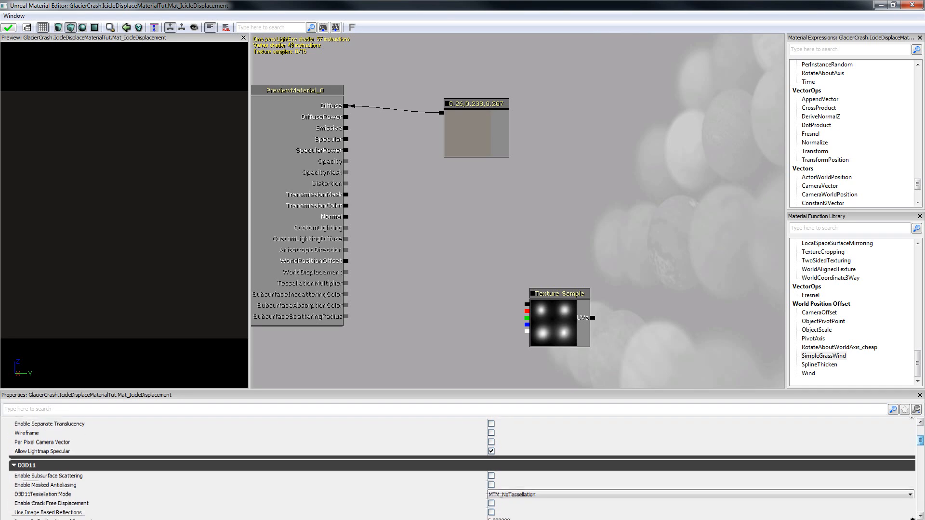
scroll(462, 467, "down", 1)
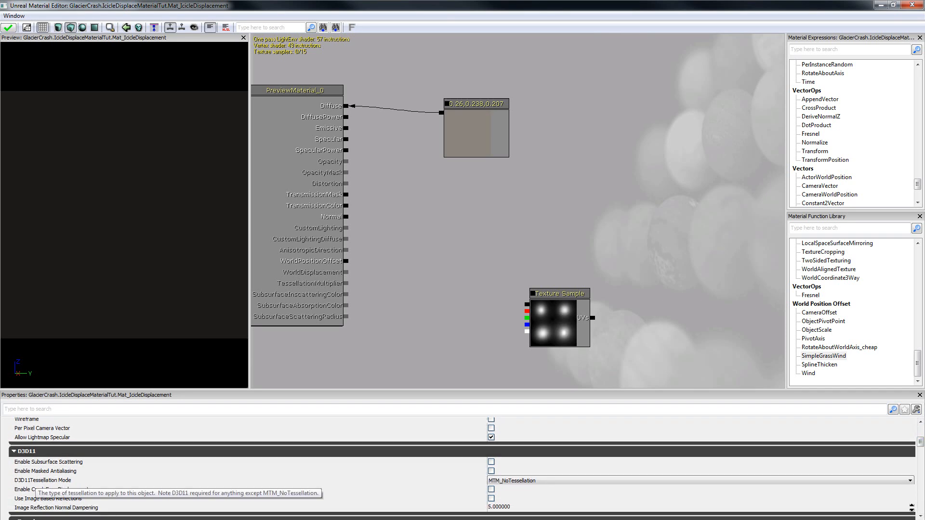
left_click(699, 480)
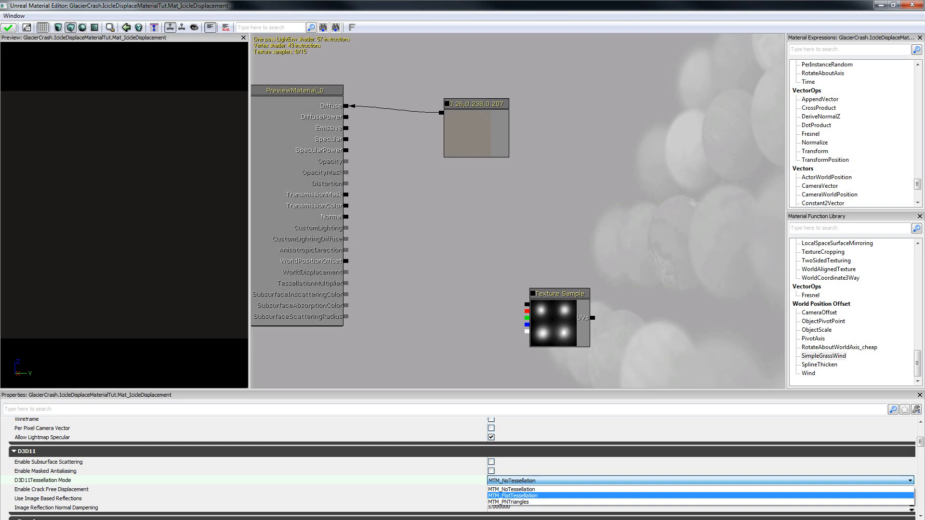
left_click(512, 496)
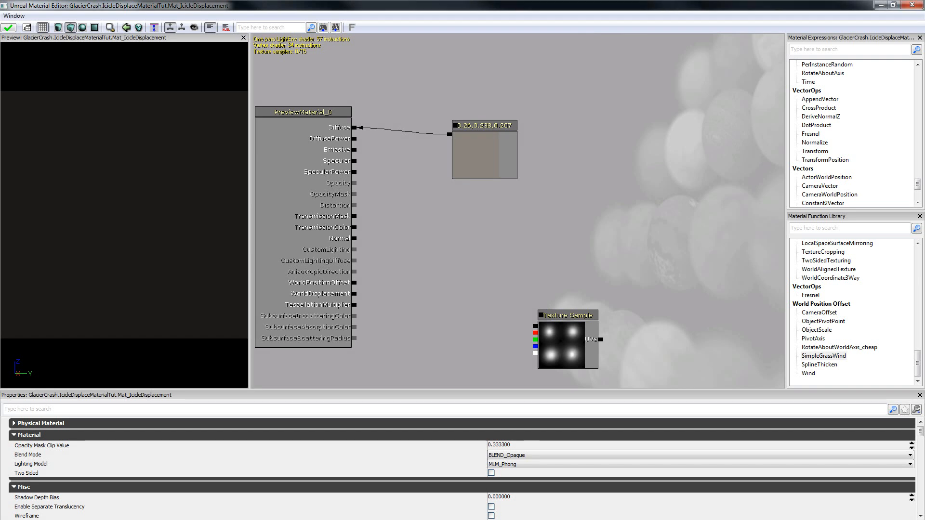
Add a two-component constant node and connect it to the TessellationMultiplier input
key("2")
left_click(427, 348)
left_click_drag(454, 354, 355, 304)
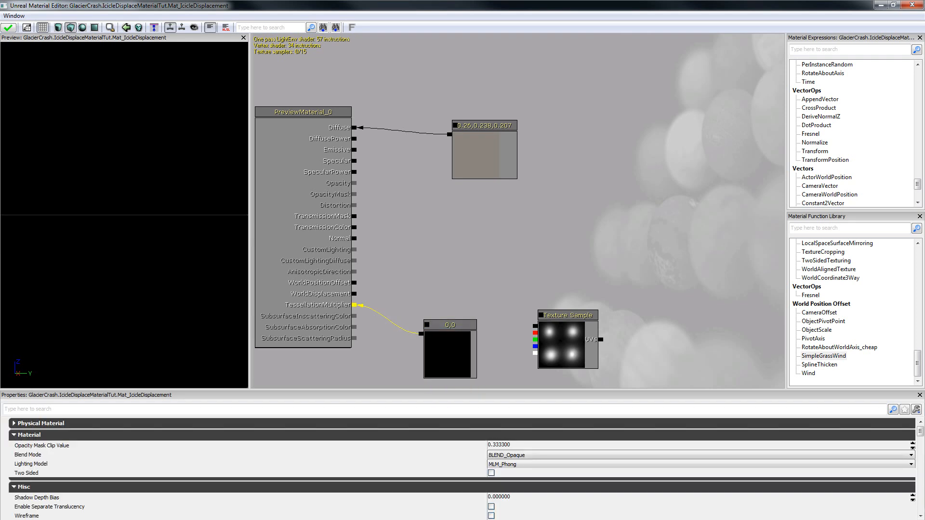
left_click(449, 352)
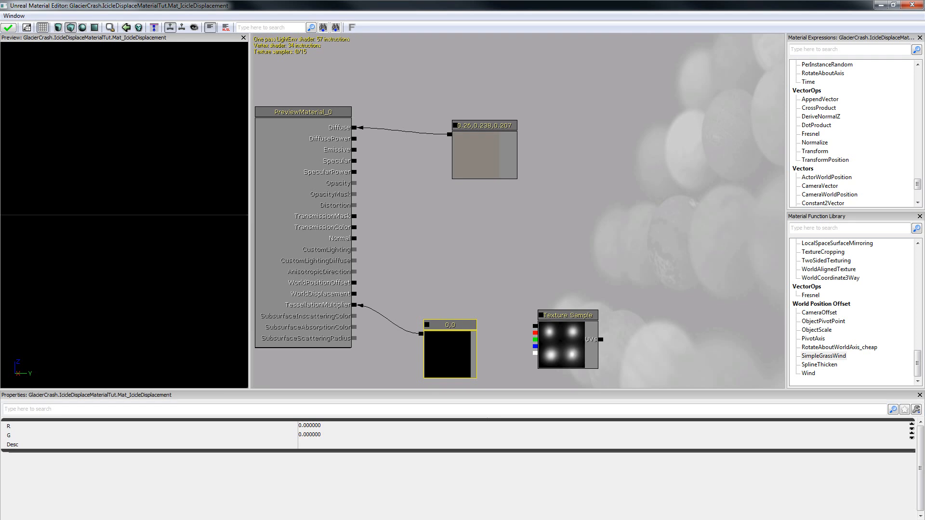
left_click_drag(460, 327, 460, 328, "ctrl")
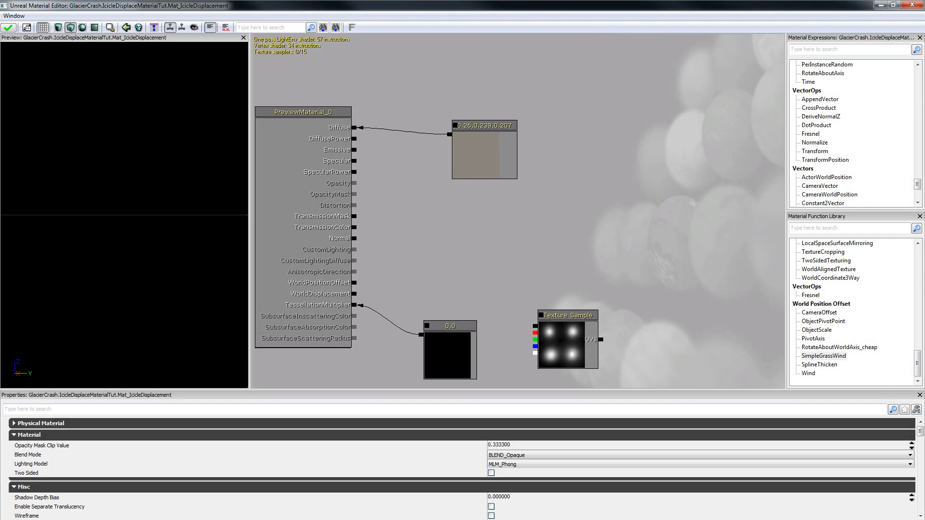
Set both the R and G values of the tessellation multiplier constant to 2
left_click(449, 355)
left_click(309, 426)
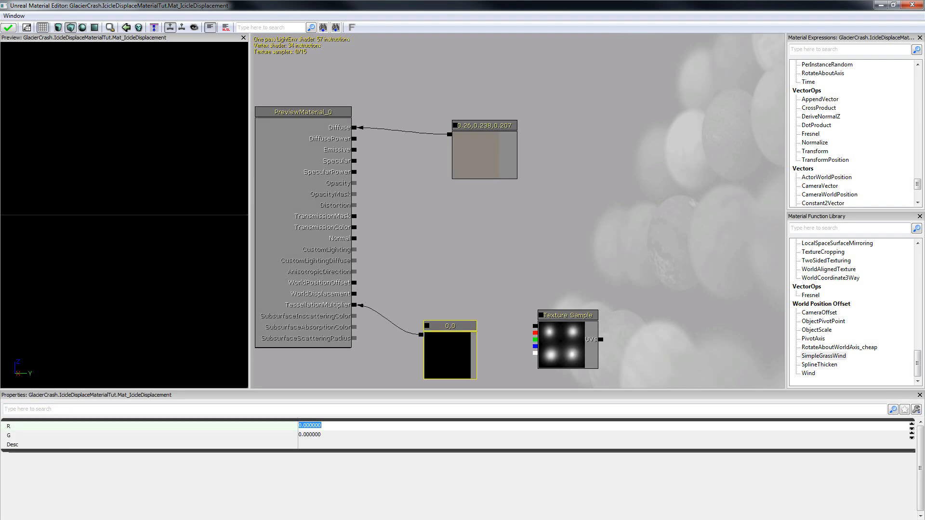
type("2")
key("Return")
left_click(309, 434)
type("2")
key("Return")
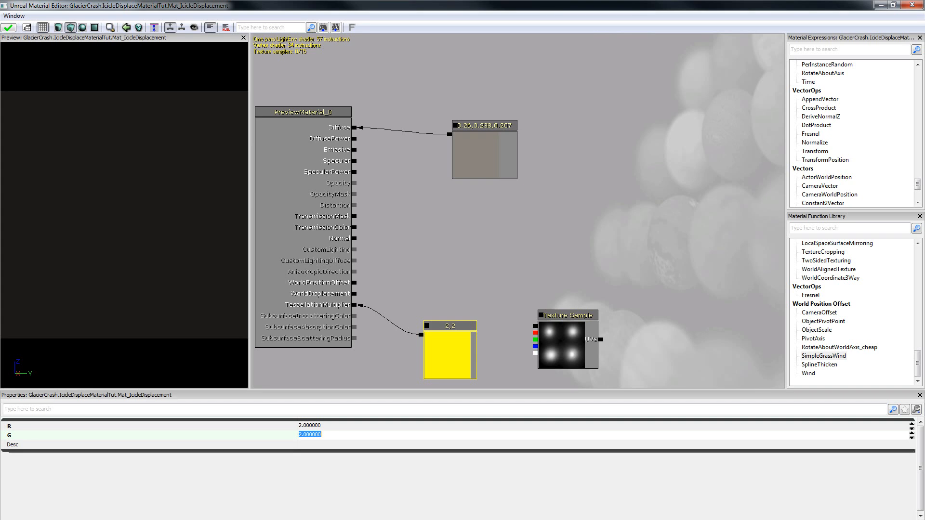
left_click(481, 240)
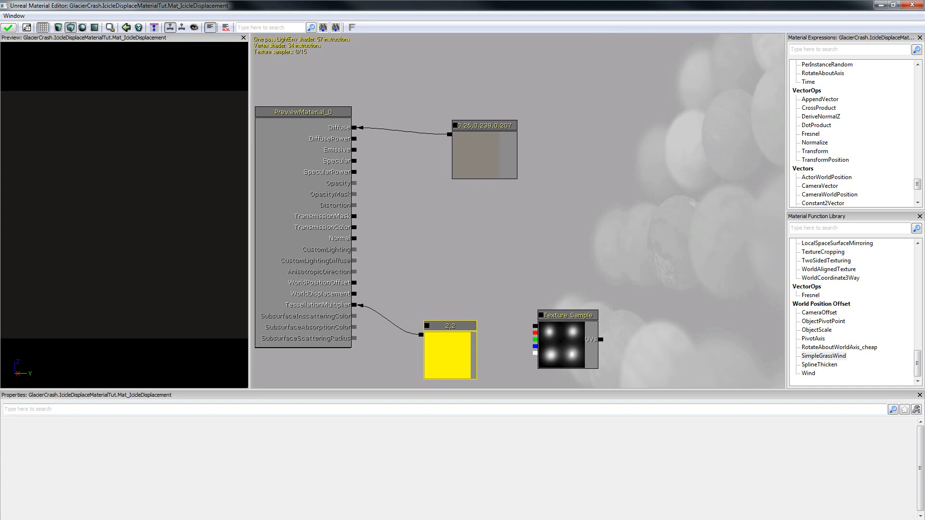
Add a Lerp node beside the height map sample and connect the sample's combined colour output to the Lerp's Alpha
mouse_move(482, 241)
left_mouse_down()
mouse_move(454, 187)
mouse_move(477, 226)
left_mouse_up()
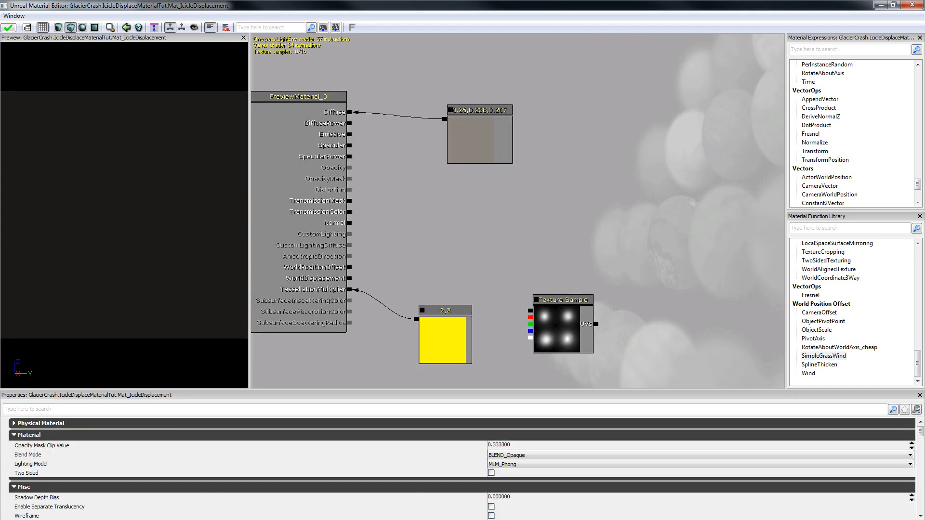
left_click(556, 322)
left_click_drag(556, 322, 592, 288, "ctrl")
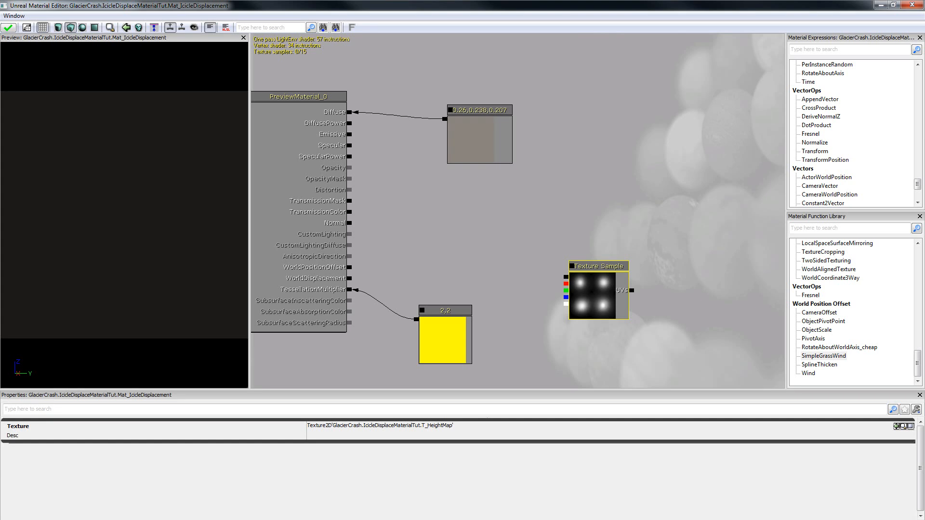
key("l")
left_click(480, 242)
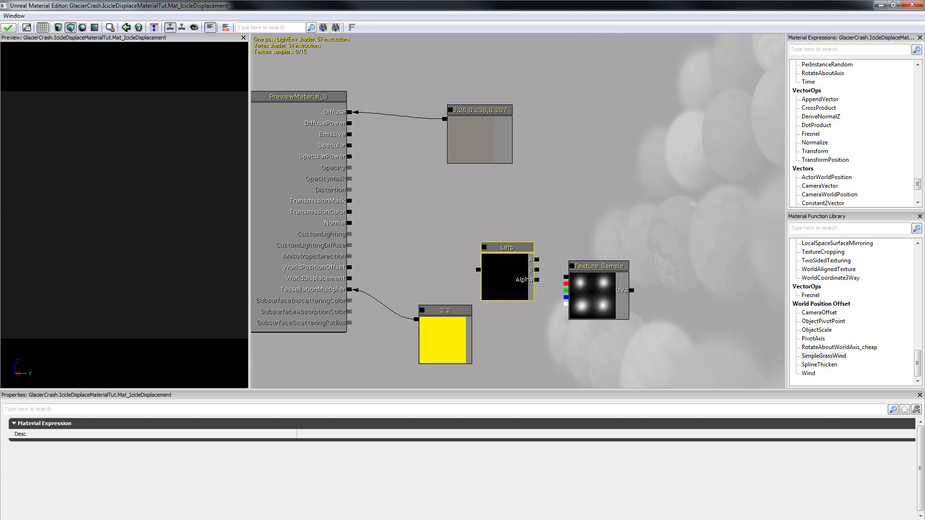
left_click_drag(505, 269, 499, 240, "ctrl")
left_click_drag(566, 277, 531, 249)
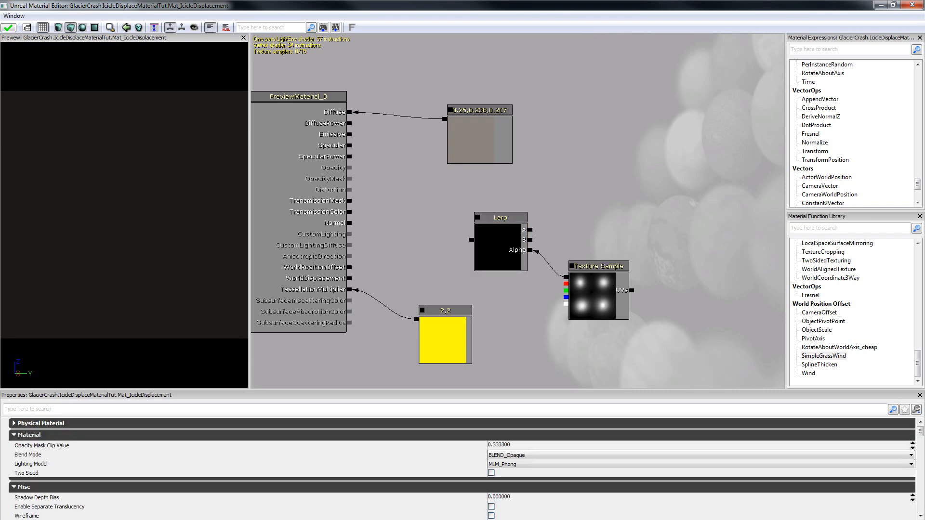
left_click(598, 290)
left_click_drag(599, 290, 601, 305, "ctrl")
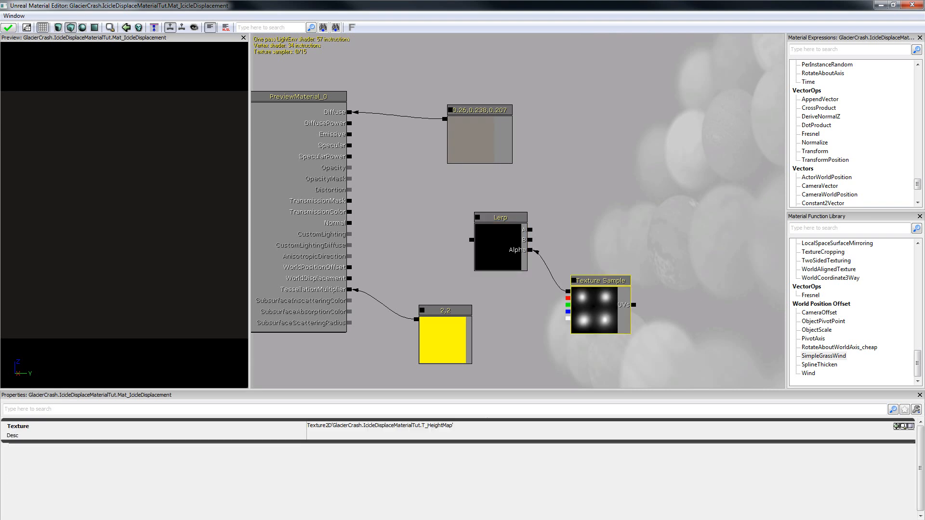
left_click(689, 200)
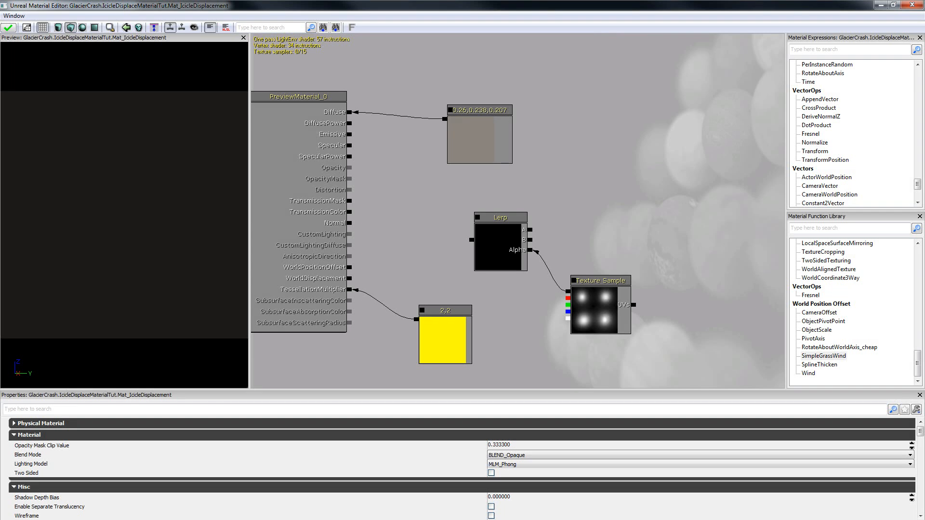
Add two three-component constants, stack them beside the Lerp node, and connect them to its A and B inputs
key("3")
left_click(578, 149)
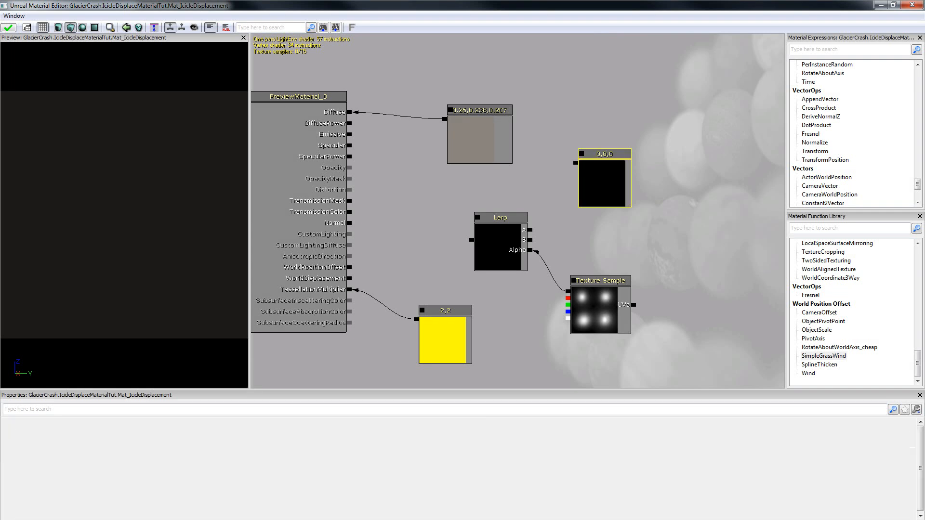
key("3")
left_click(590, 231)
left_click(602, 179)
left_click_drag(602, 178, 589, 150, "ctrl")
left_click(613, 263)
left_click_drag(613, 262, 587, 232, "ctrl")
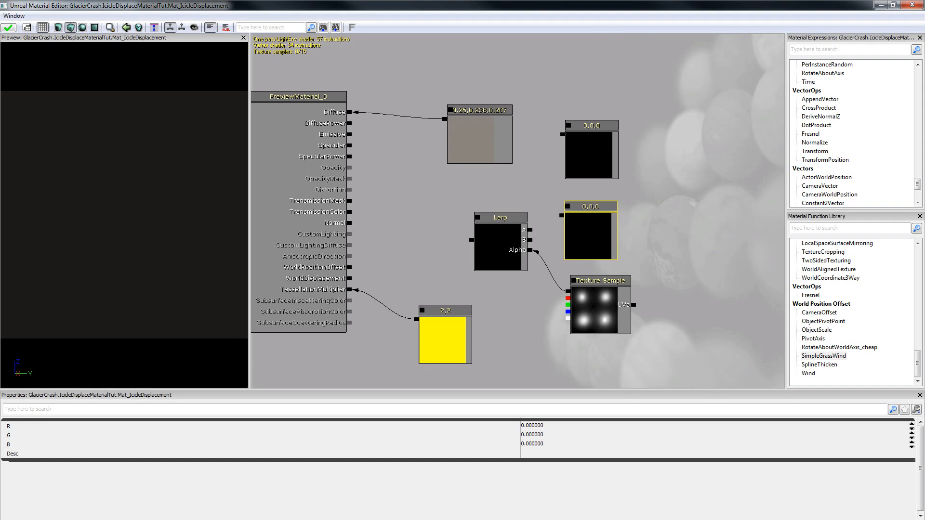
left_click_drag(563, 134, 529, 230)
left_click(590, 231)
left_click_drag(590, 231, 530, 239, "ctrl")
Set the B value of the constant feeding the Lerp's second input to -50
left_click(592, 235)
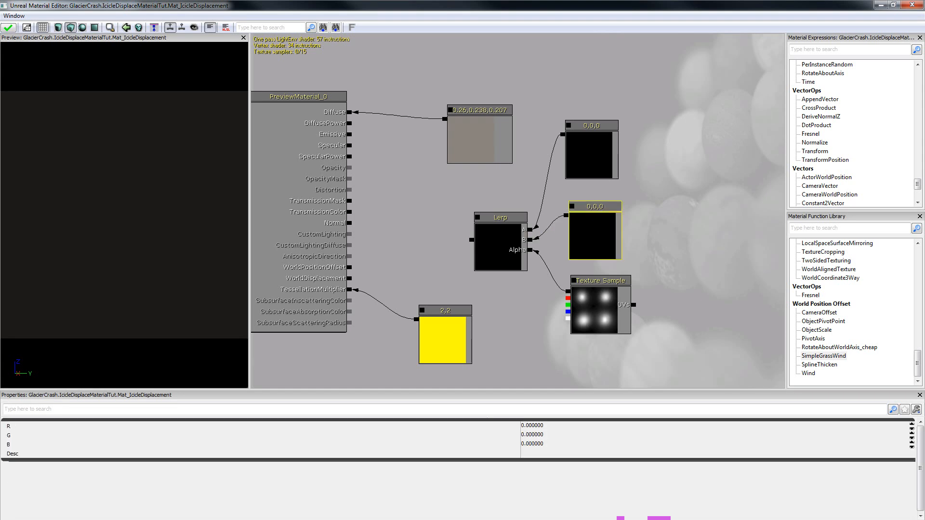
left_click(532, 443)
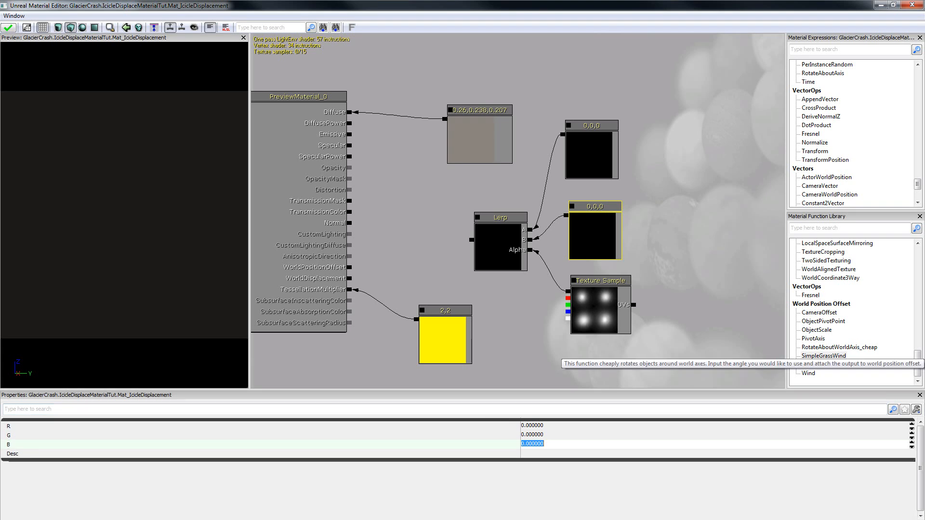
type("-50")
key("Return")
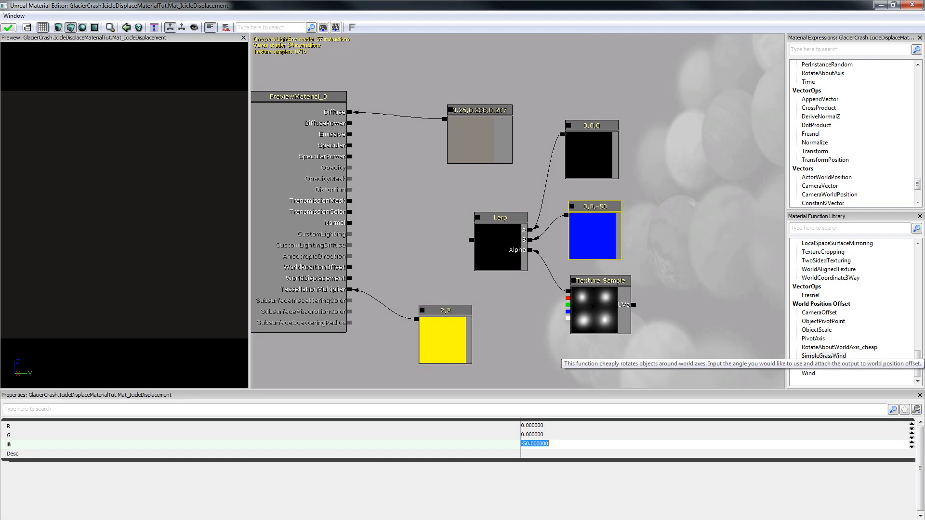
key("Escape")
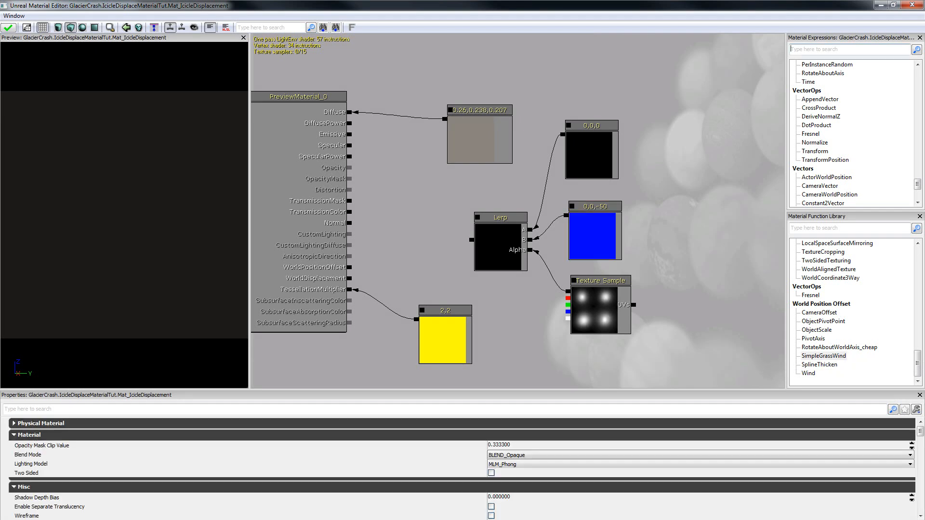
Find the TextureCoordinate expression, add it to the graph and connect it to the height map sample's UVs
type("texturecoor")
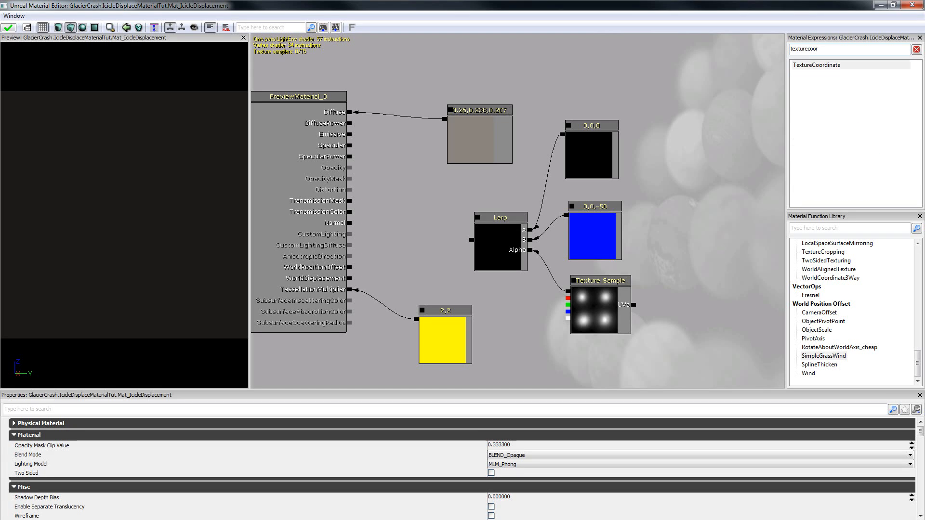
left_click_drag(816, 65, 634, 304)
left_click(726, 363)
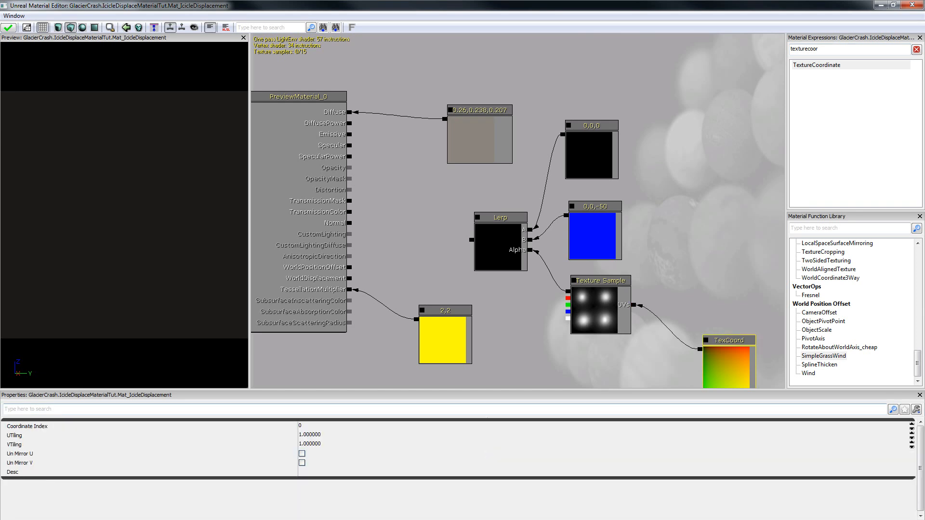
Set the texture coordinate node's UTiling and VTiling to 15
left_click(309, 435)
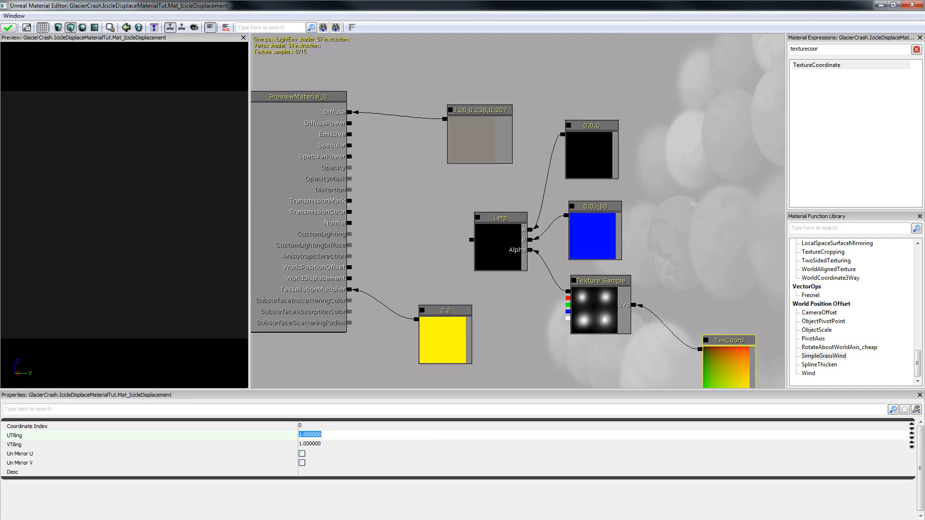
type("15")
key("Return")
key("Tab")
type("15")
key("Return")
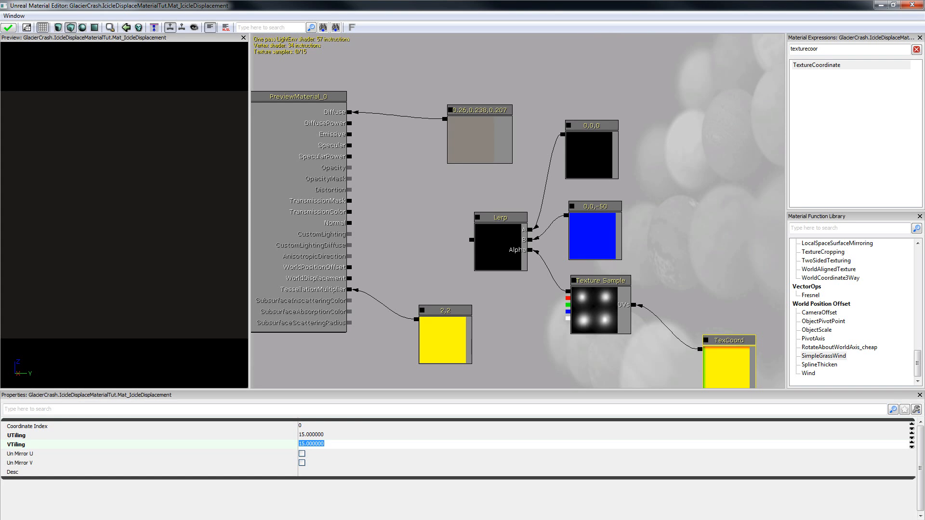
Move the texture coordinate, height map sample, both constants and the Lerp node farther away from the material node as a cluster
scroll(440, 113, "down", 3)
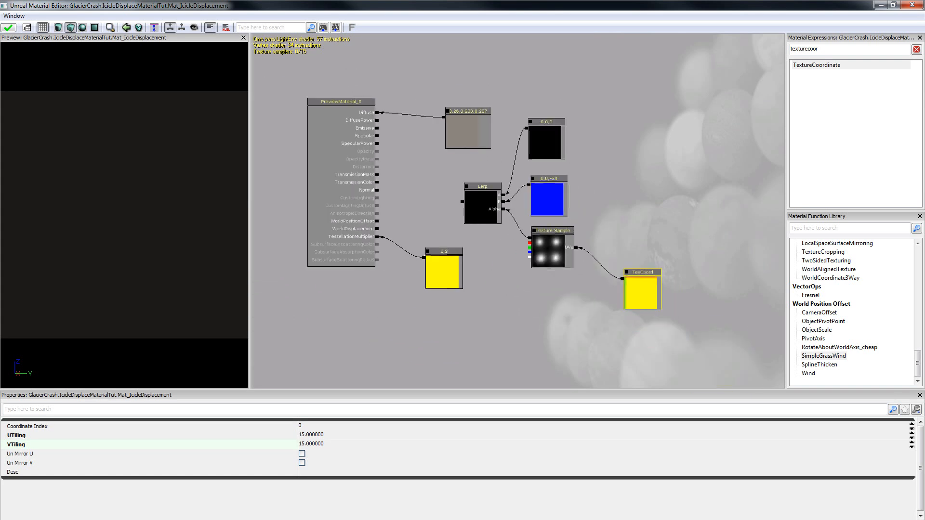
left_click_drag(641, 291, 691, 362, "ctrl")
left_click_drag(552, 248, 628, 331, "ctrl")
left_click(546, 199)
left_click_drag(547, 199, 621, 281, "ctrl")
left_click(544, 142)
left_click_drag(544, 142, 617, 225, "ctrl")
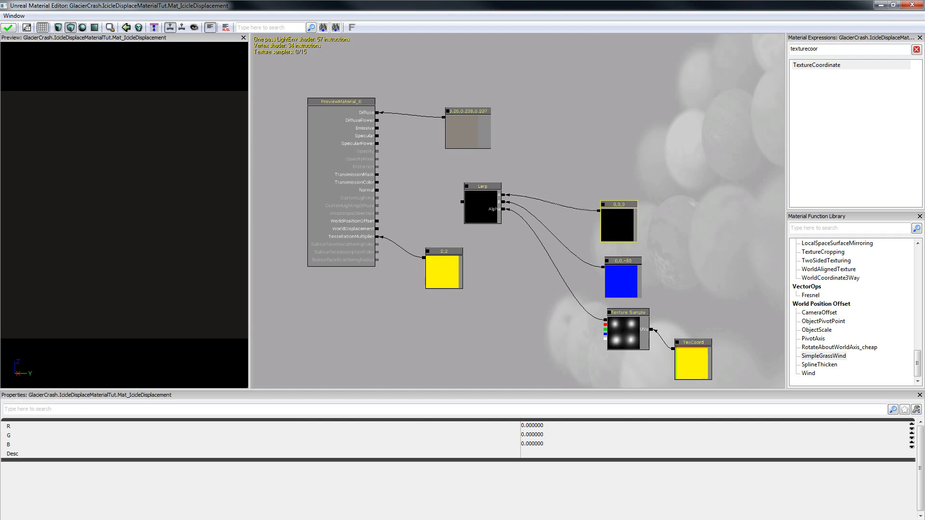
left_click(482, 203)
left_click_drag(482, 202, 557, 271, "ctrl")
Enclose the Lerp, its two constants, the height map sample and the texture coordinate in a comment box titled Displacement
left_click_drag(510, 245, 460, 179)
left_click_drag(486, 116, 602, 304, "ctrl+alt")
right_click(597, 300)
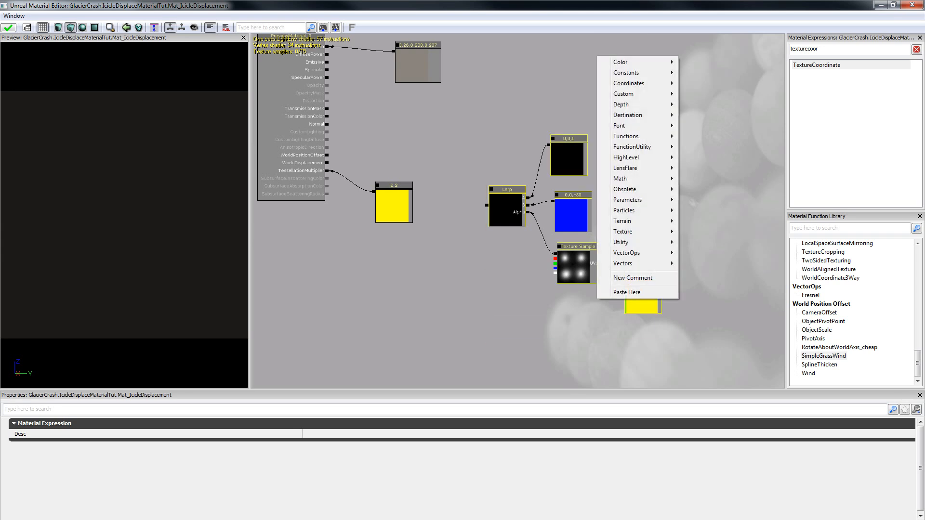
left_click(632, 278)
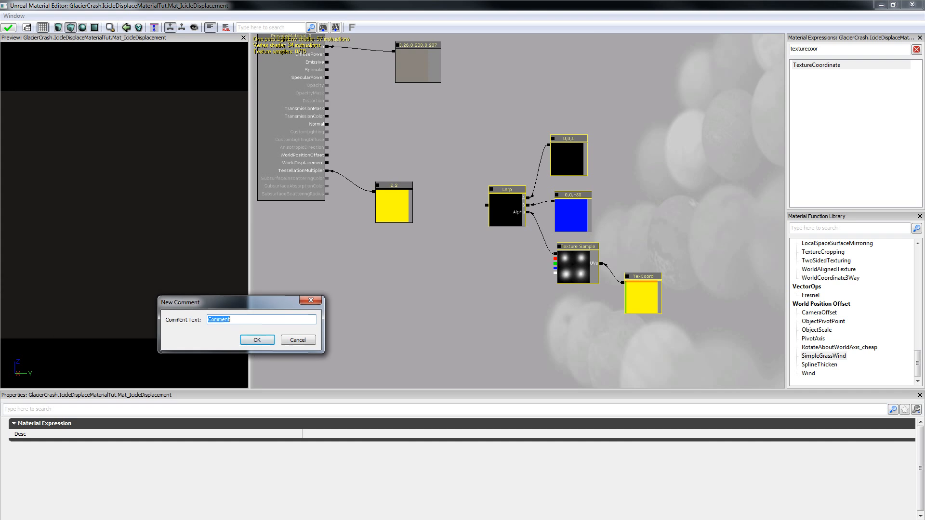
type("Displacement")
key("Return")
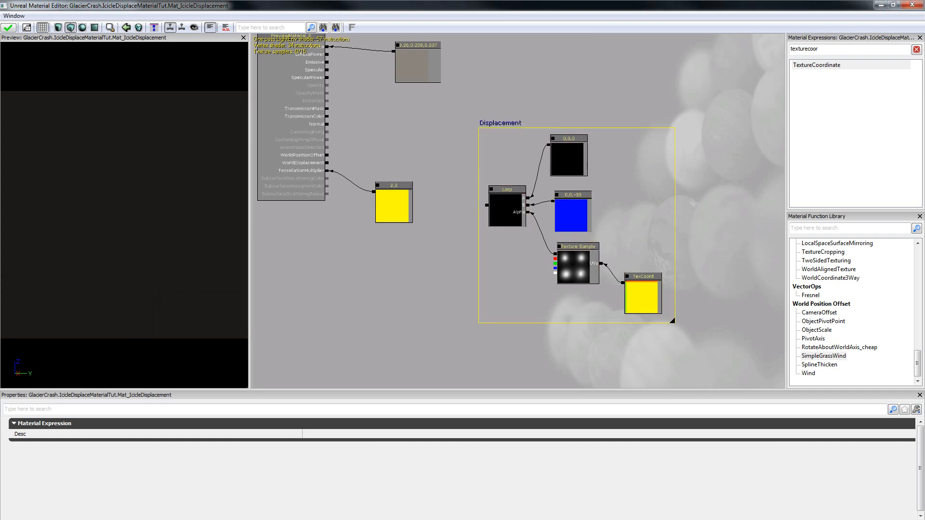
Connect the Lerp output to the material's WorldDisplacement input and narrow the preview pane
left_click_drag(433, 261, 438, 276)
left_click_drag(491, 220, 333, 178)
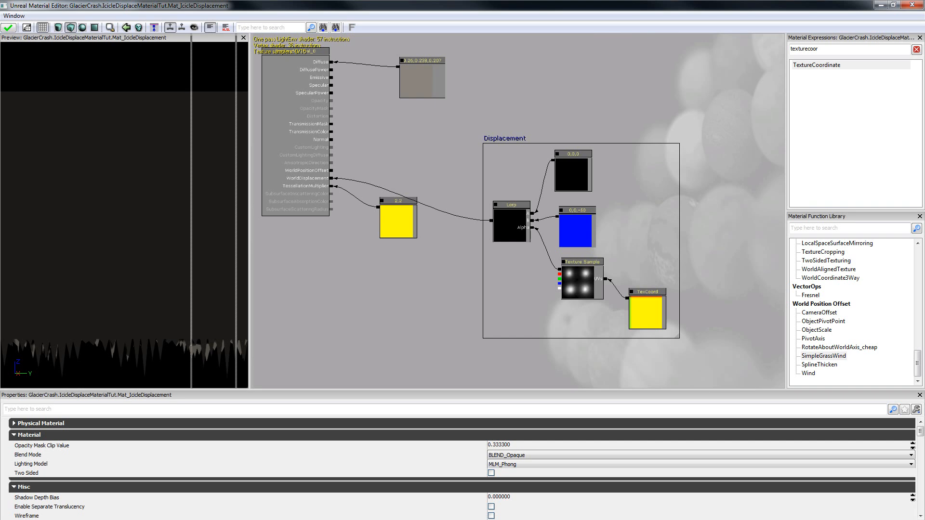
left_click_drag(134, 212, 115, 212)
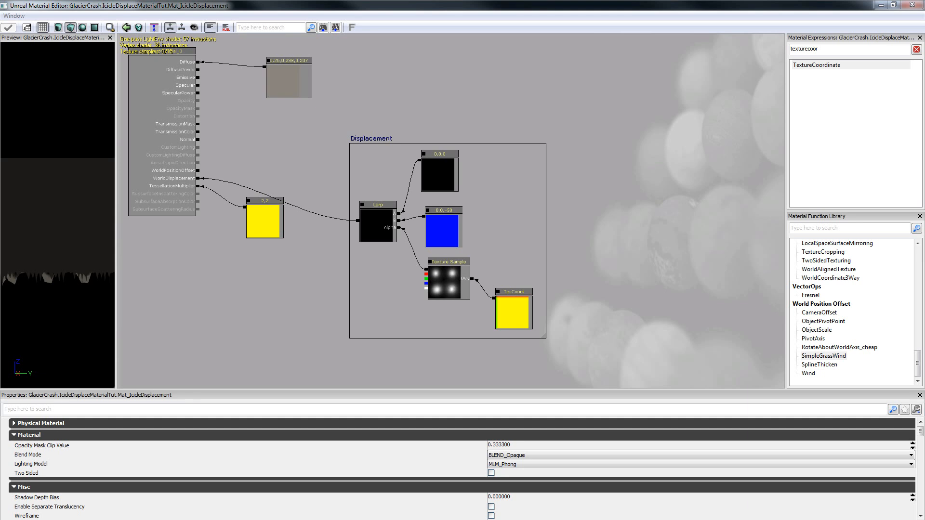
Switch to the UDK level editor, select the icicle box and tilt it to test the displacement at an angle
key("alt+Tab")
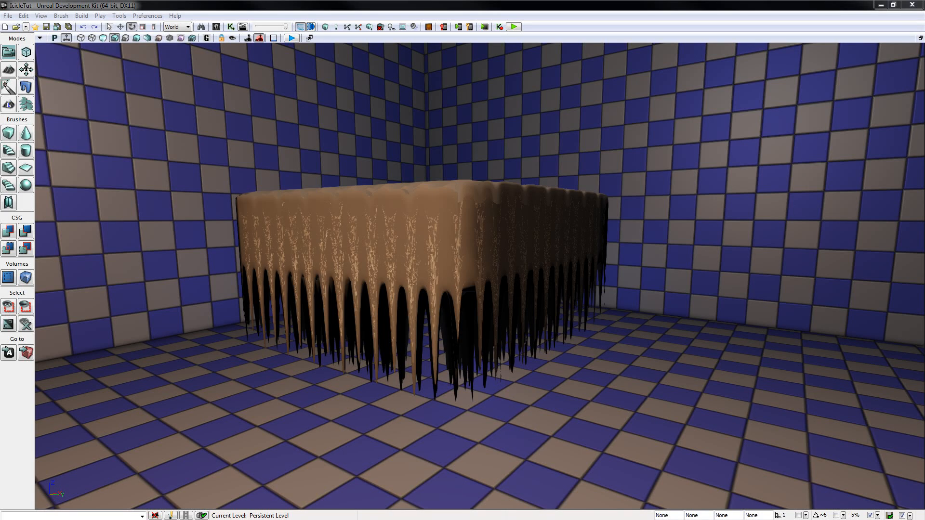
right_click_drag(443, 262, 439, 261)
key("w")
left_click(444, 261)
mouse_move(420, 223)
left_mouse_down()
mouse_move(405, 250)
mouse_move(422, 212)
mouse_move(412, 221)
mouse_move(445, 205)
mouse_move(472, 207)
mouse_move(422, 212)
left_mouse_up()
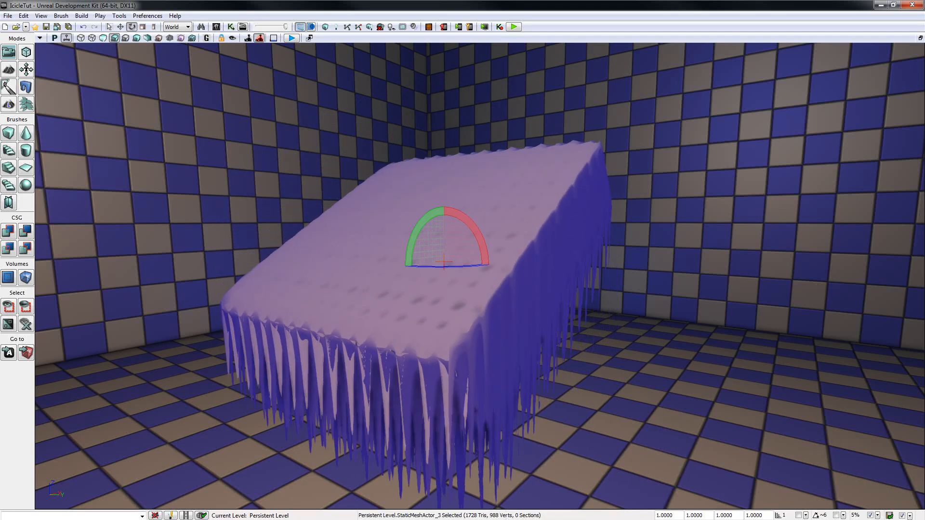
Try a further rotation of the icicle box and undo the trial rotations
middle_click_drag(423, 212, 457, 214)
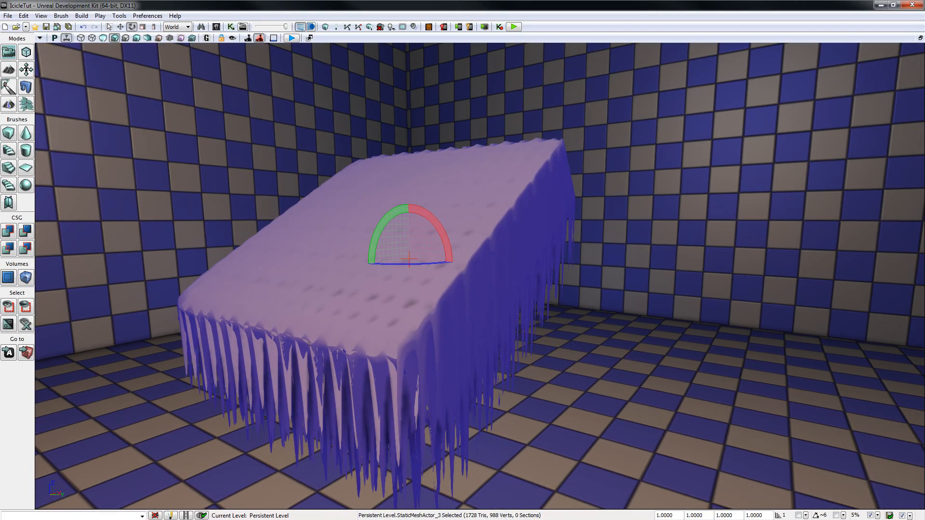
left_click_drag(446, 243, 475, 243)
key("ctrl+z")
key("ctrl+z")
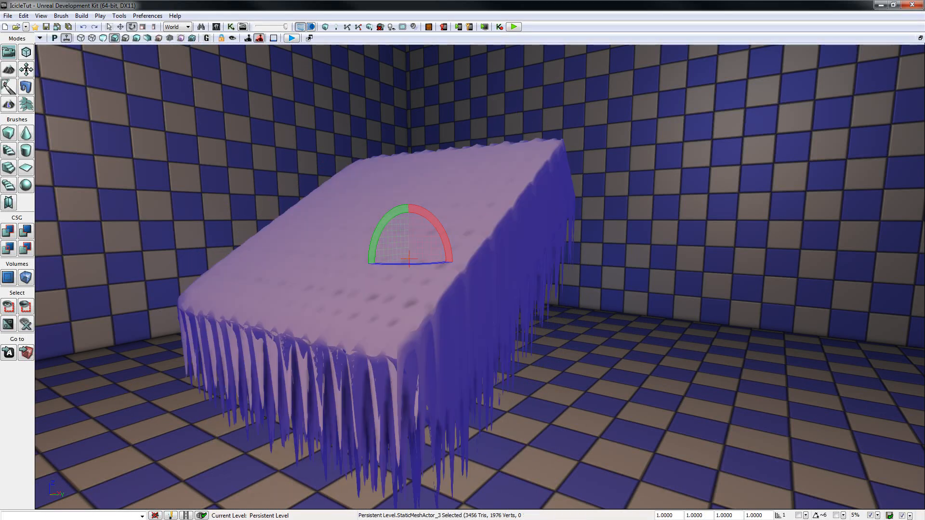
Deselect the icicle box and examine the displacement on its top surface and along its hanging edges from several viewpoints
right_click_drag(480, 276, 463, 259)
key("Escape")
left_click_drag(463, 259, 482, 227)
key("d")
right_click_drag(482, 227, 461, 287)
key("w")
key("a")
key("e")
key("w")
key("e")
key("w")
key("d")
key("w")
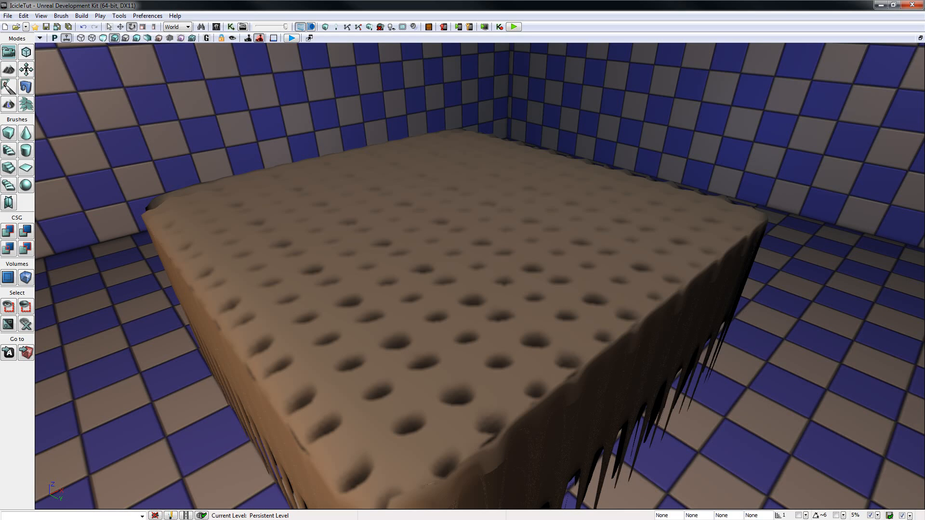
right_click_drag(460, 288, 395, 220)
key("w")
key("w")
key("s")
key("s")
key("s")
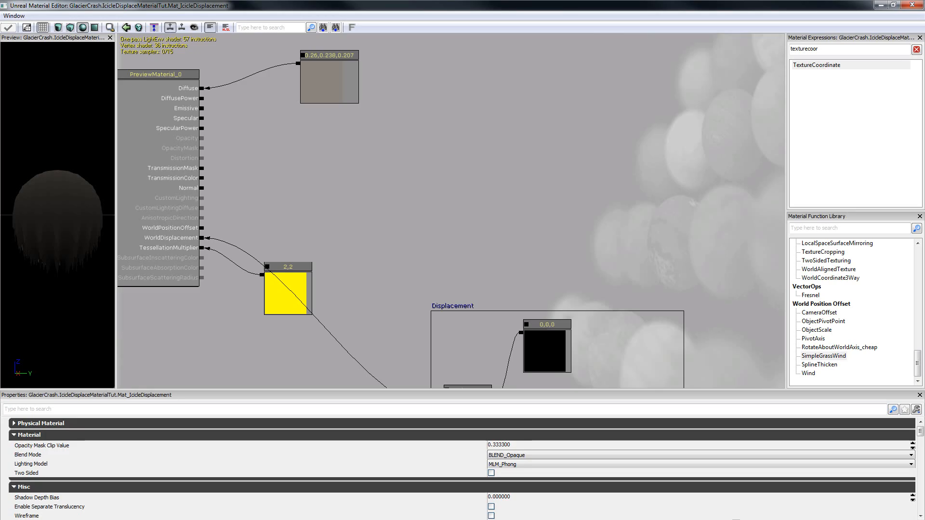
In the material editor, break the WorldDisplacement connection and move the diffuse colour constant upward to make room
left_click_drag(433, 203, 463, 178)
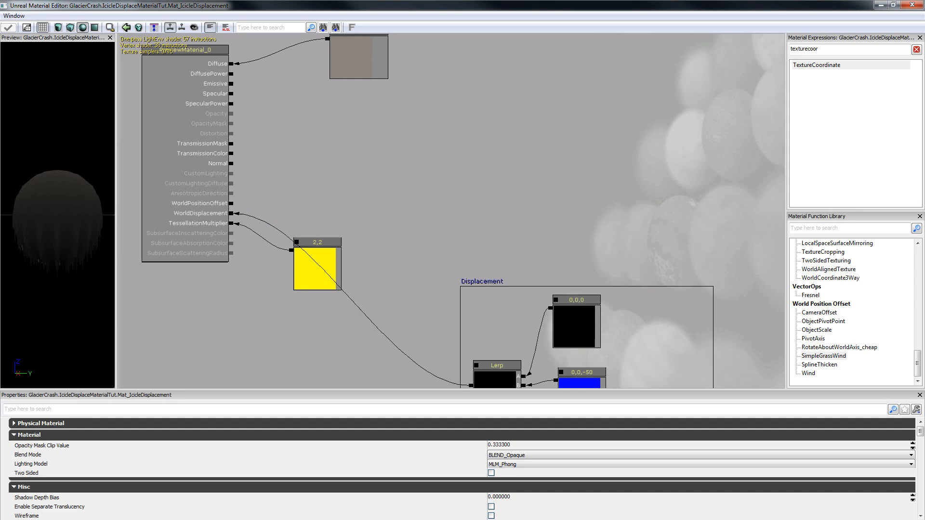
left_click(232, 213, "alt")
left_click_drag(255, 193, 232, 268)
left_click(335, 129)
left_click_drag(335, 129, 342, 98, "ctrl")
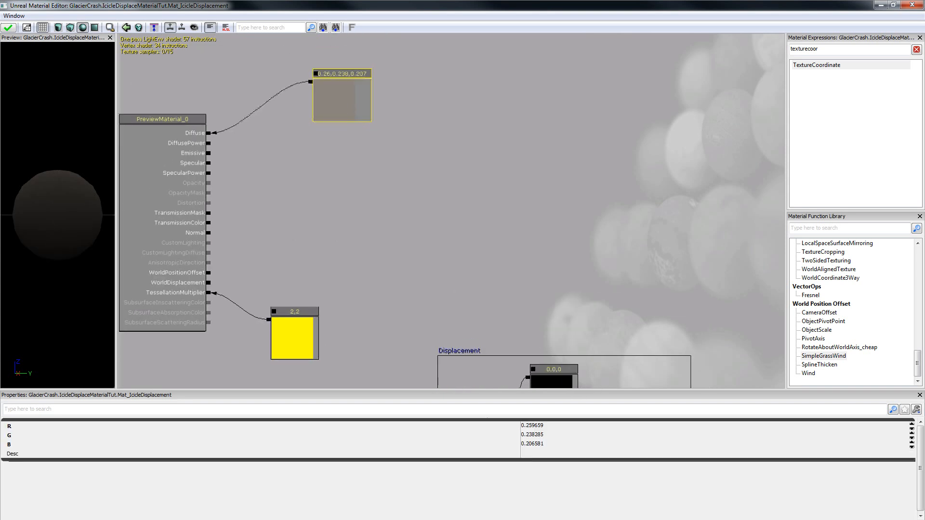
Add a three-component constant below the diffuse colour and set it to a cyan of about 0.04, 0.81, 0.80
key("3")
left_click(326, 151)
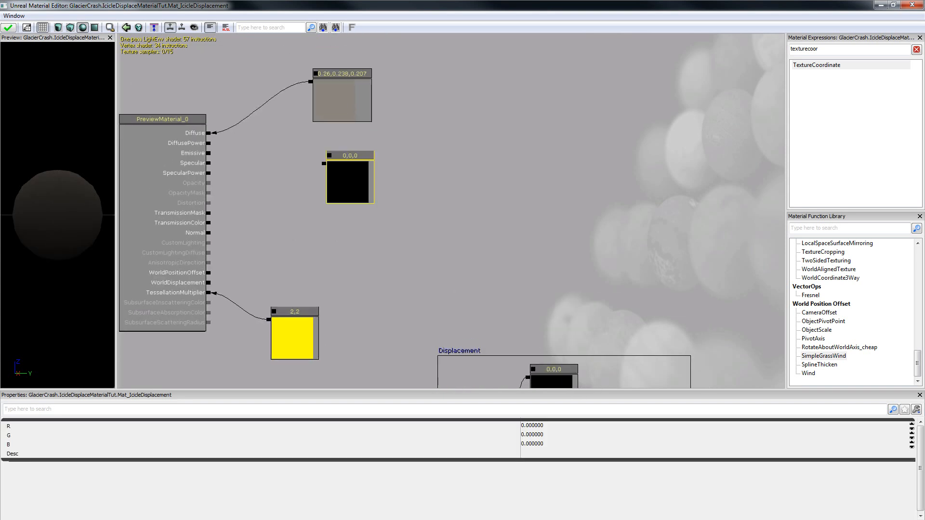
double_click(347, 181)
left_click(103, 255)
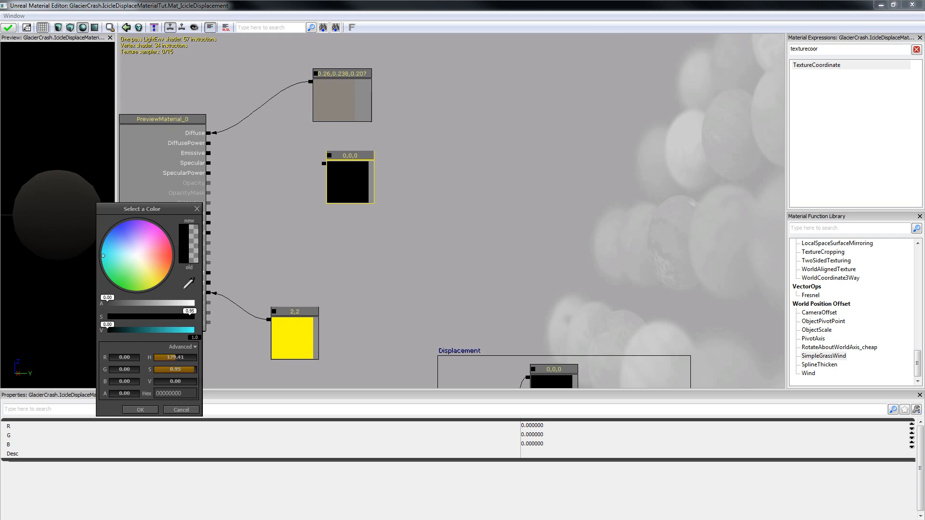
left_click_drag(107, 330, 177, 330)
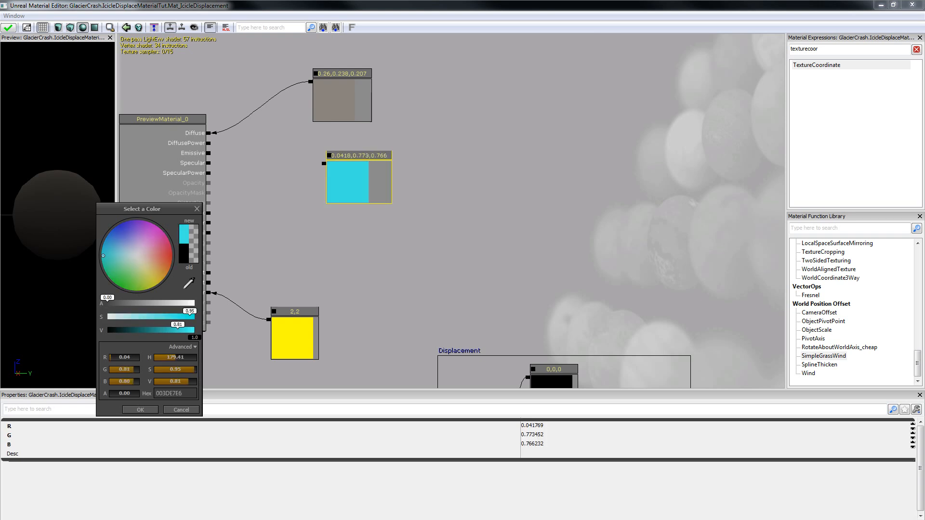
left_click(140, 410)
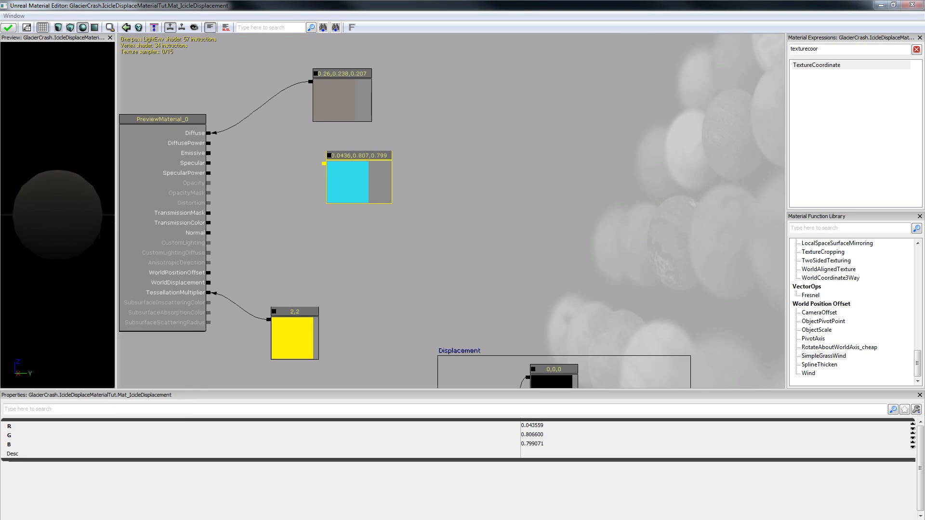
Add a single Lerp node, feed the brown and cyan constants into its A and B, and connect its output to Diffuse
left_click(273, 153)
key("l")
left_click(273, 153)
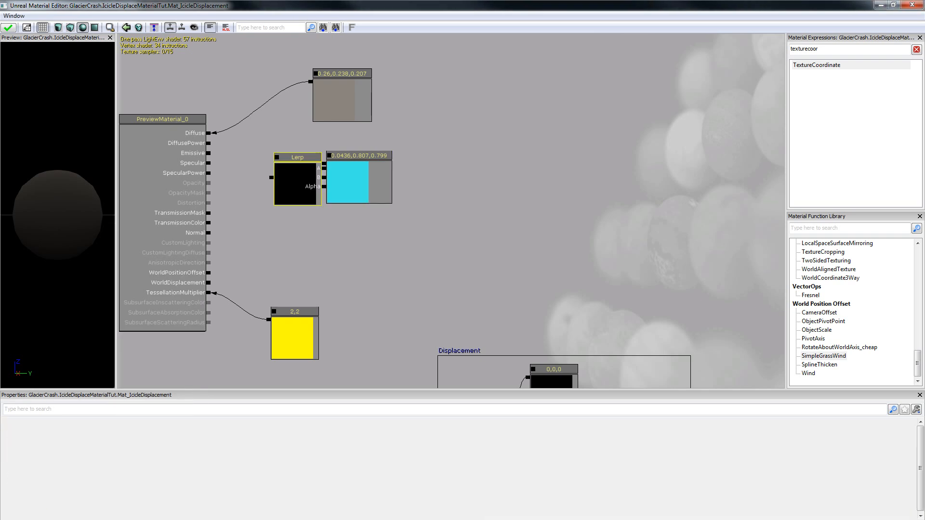
left_click(238, 162)
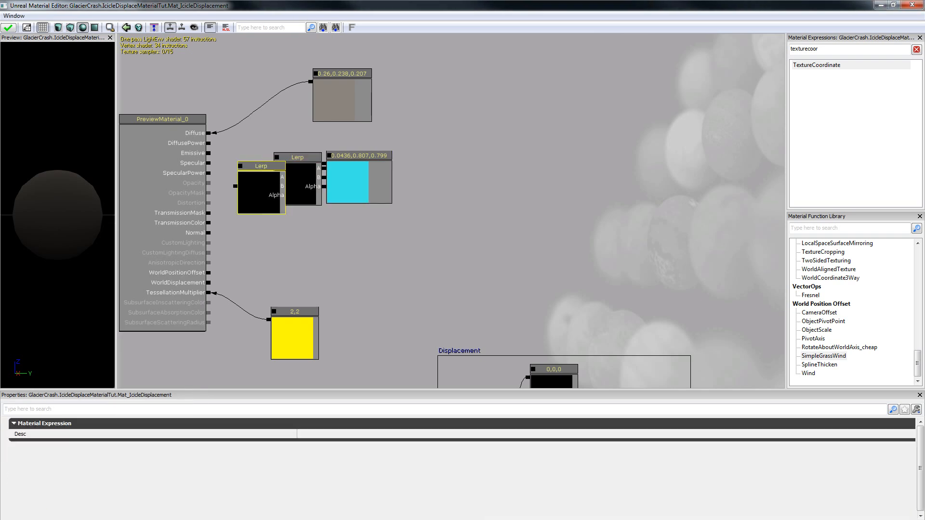
key("Delete")
left_click(298, 179)
left_click_drag(297, 178, 265, 155, "ctrl")
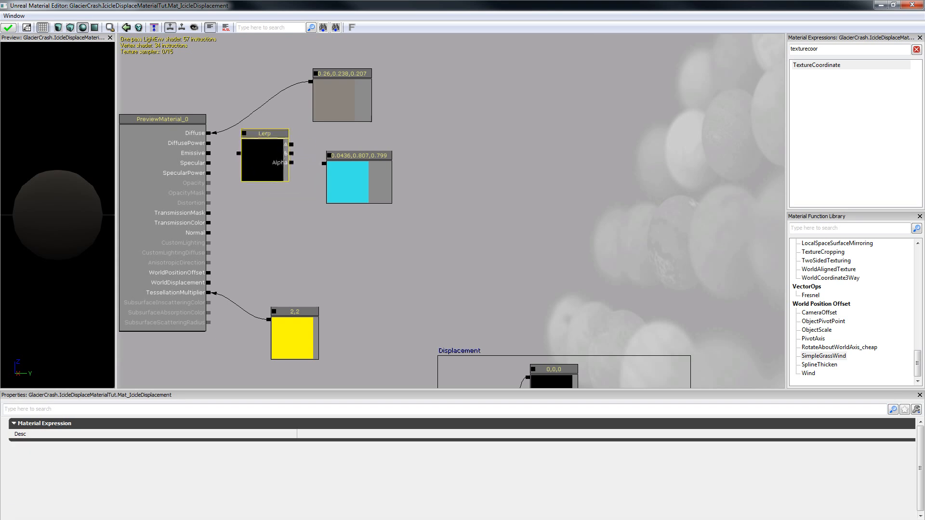
left_click_drag(310, 82, 209, 133)
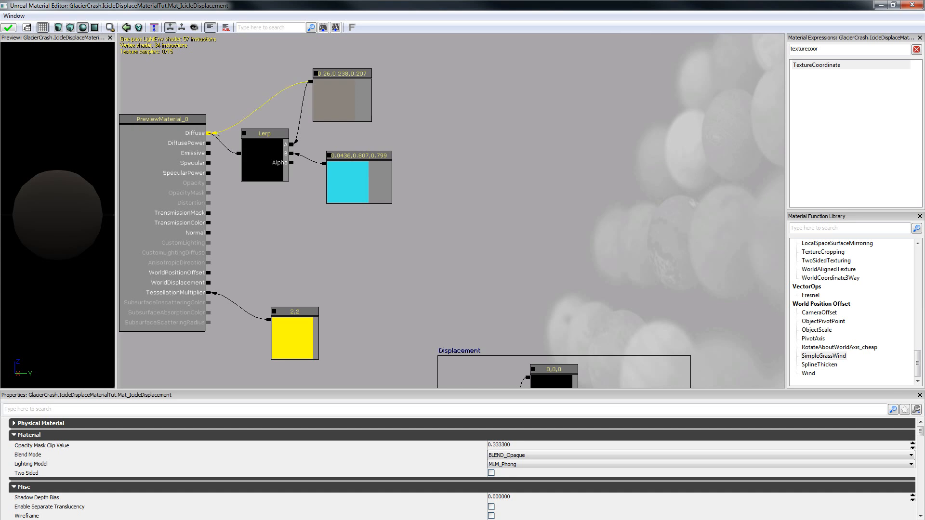
Stack the brown and cyan colour constants above the Lerp node, leaving space beside its Alpha input
left_click_drag(270, 217, 283, 285)
left_click(355, 164)
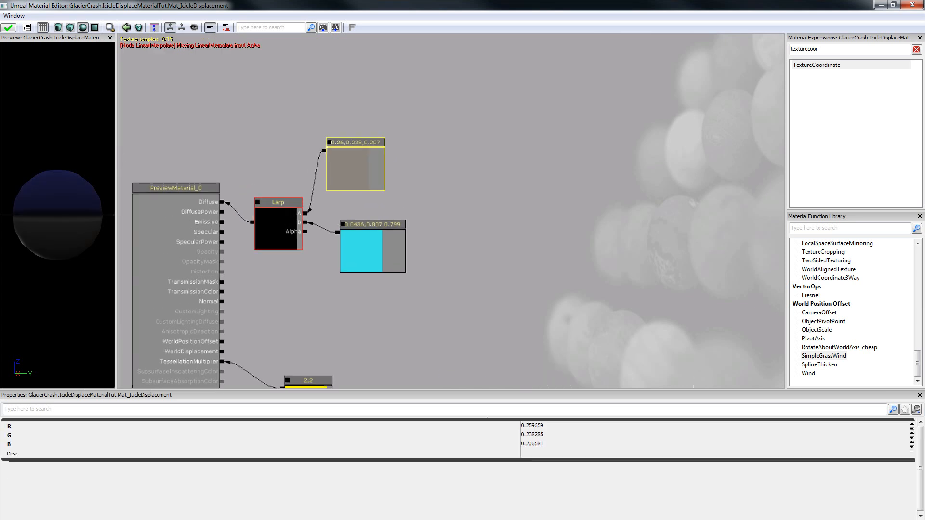
left_click_drag(355, 164, 358, 108, "ctrl")
left_click(372, 246)
left_click_drag(373, 246, 358, 173, "ctrl")
left_click_drag(384, 271, 367, 235)
left_click(390, 243)
scroll(391, 243, "down", 1)
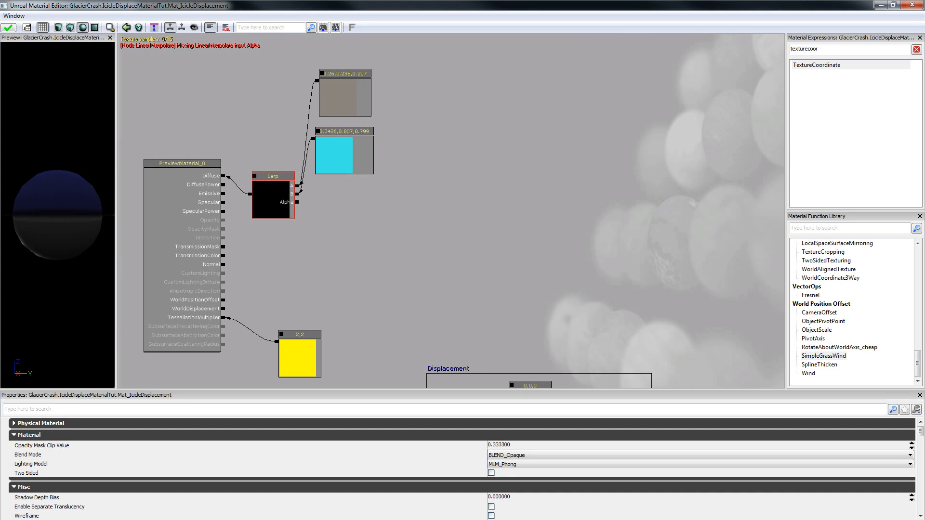
left_click_drag(367, 235, 355, 210)
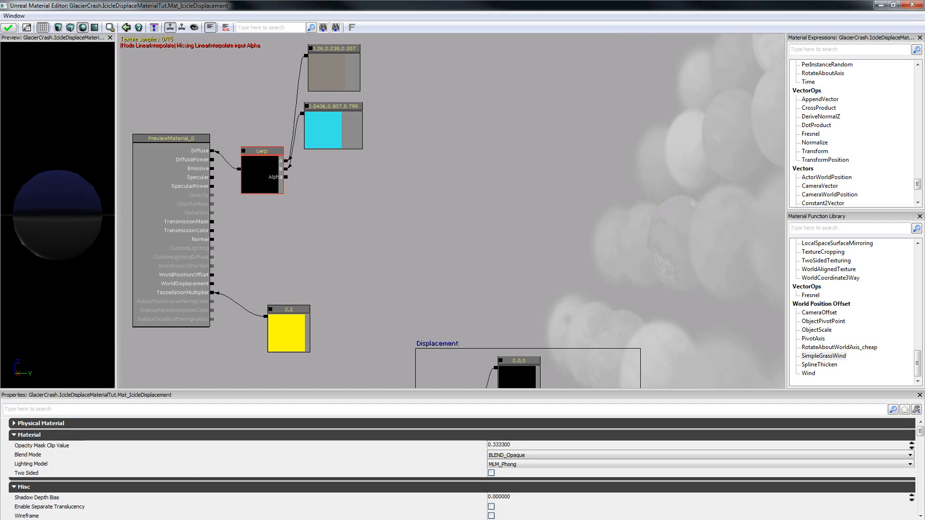
Add two three-component constants in the empty space beyond the colour constants and stack them one above the other
key("3")
left_click(538, 129)
left_click(542, 203)
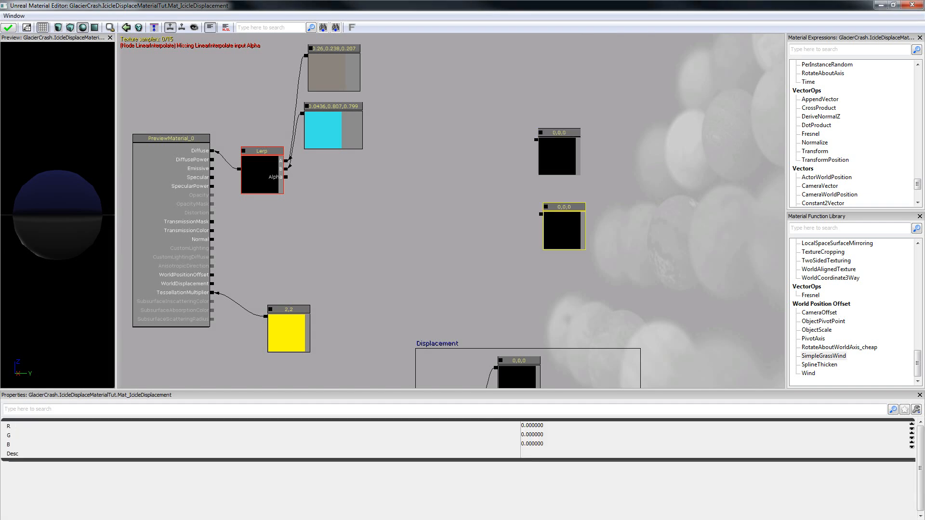
left_click_drag(564, 226, 559, 204, "ctrl")
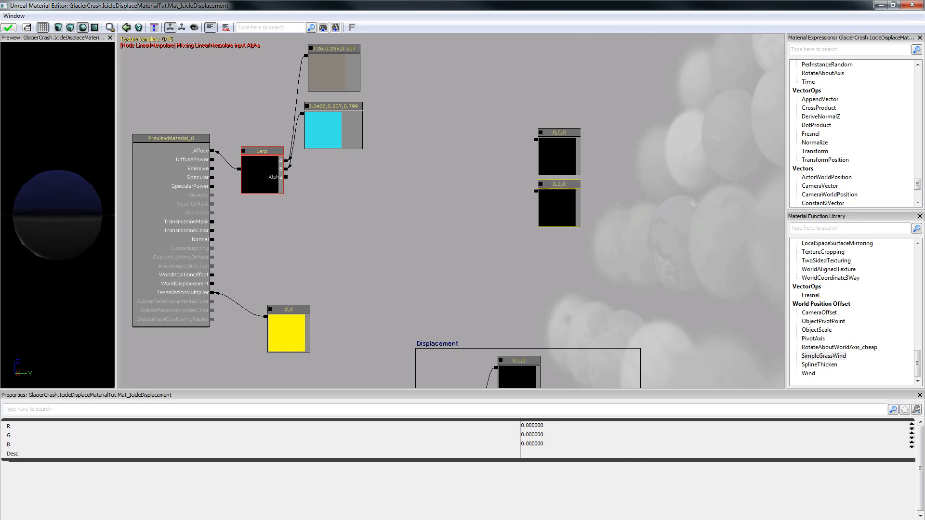
Set the lower new constant's B value to 1 and the upper one's to -1, spacing the two nodes slightly apart
left_click(532, 444)
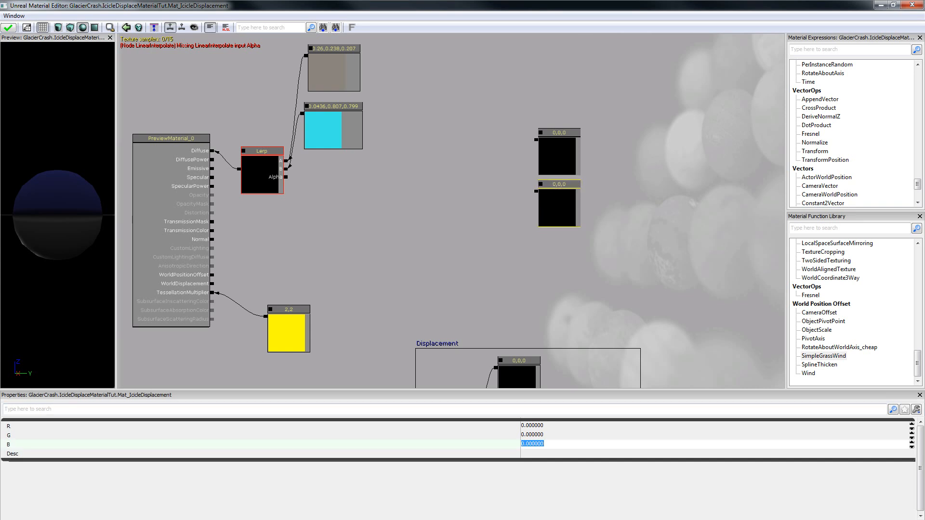
type("1")
key("Return")
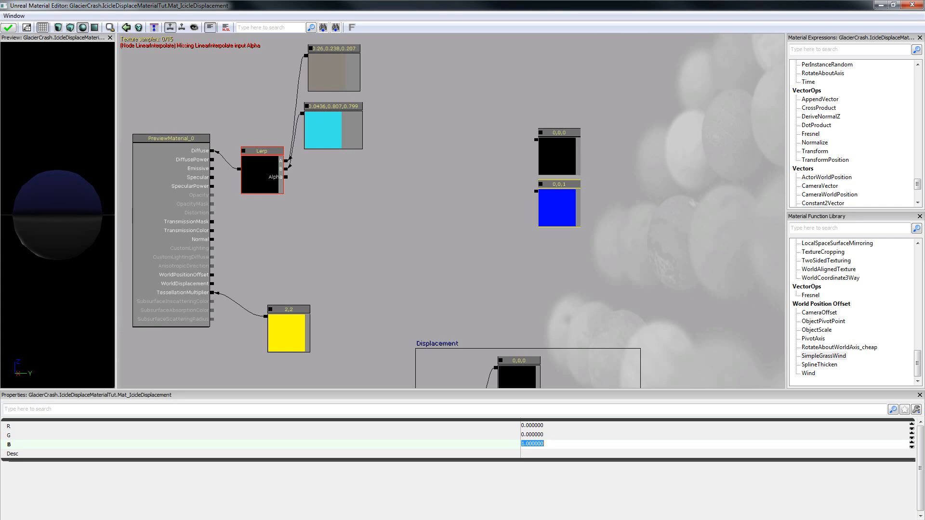
left_click(556, 154)
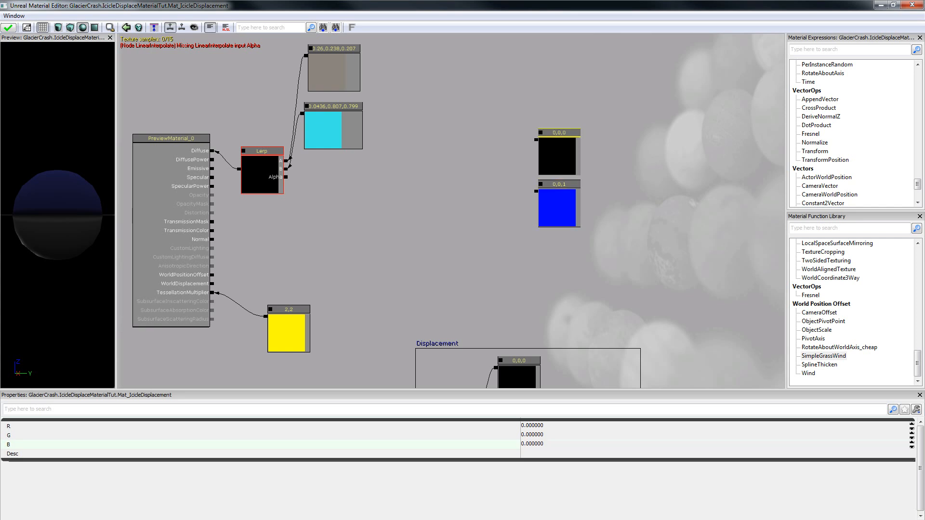
left_click(531, 444)
type("-1")
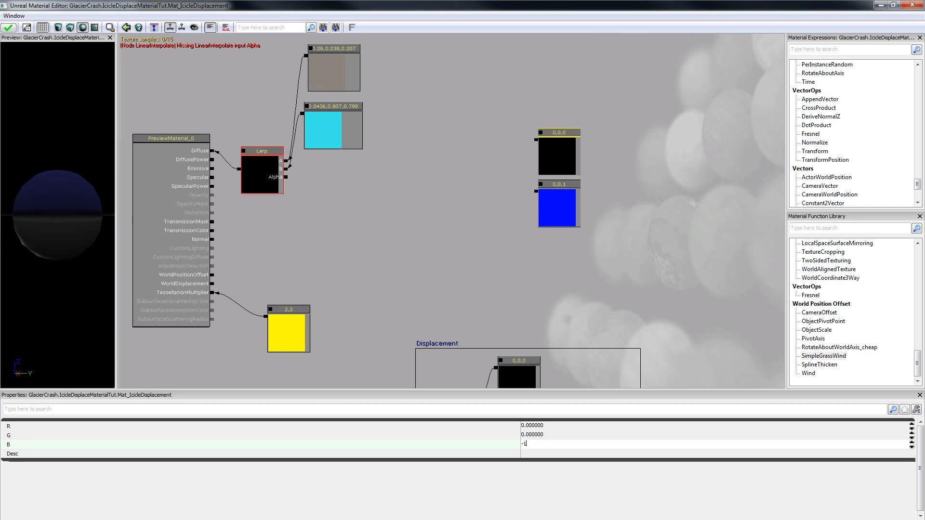
key("Return")
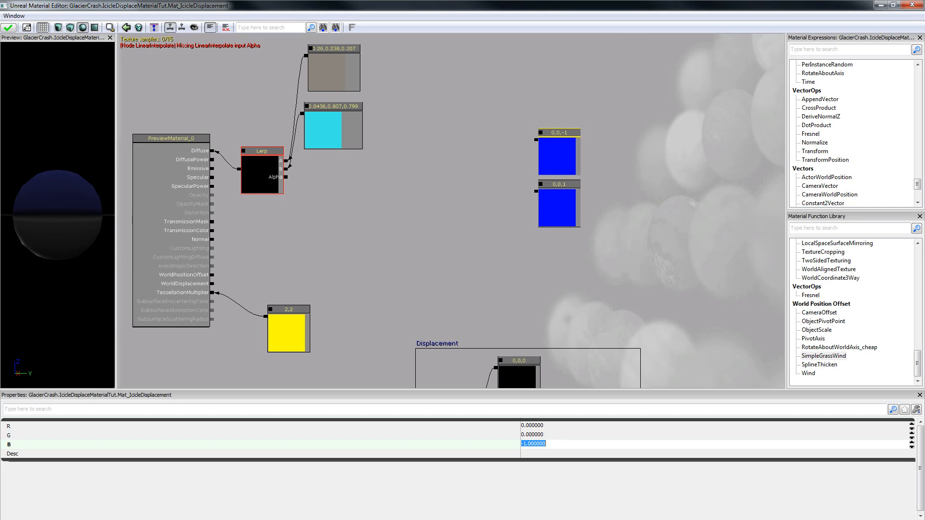
left_click_drag(559, 154, 559, 150, "ctrl")
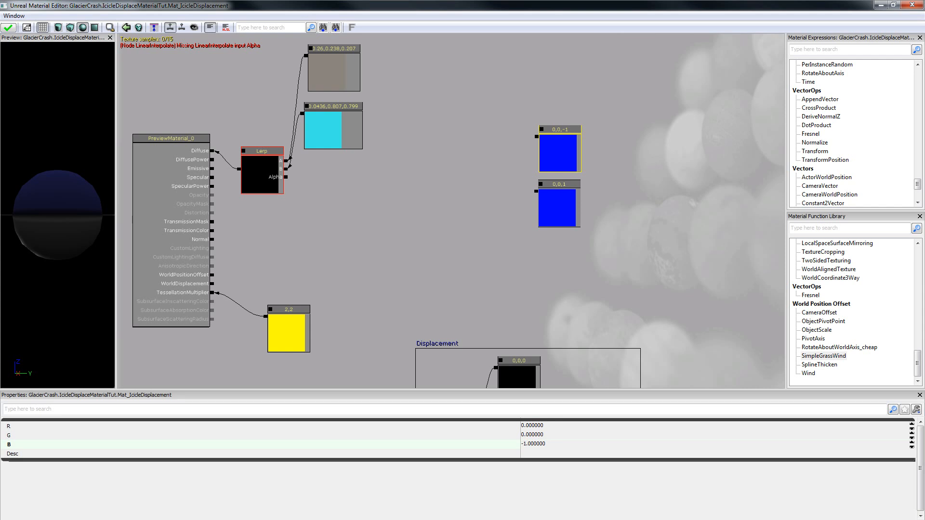
left_click(557, 207)
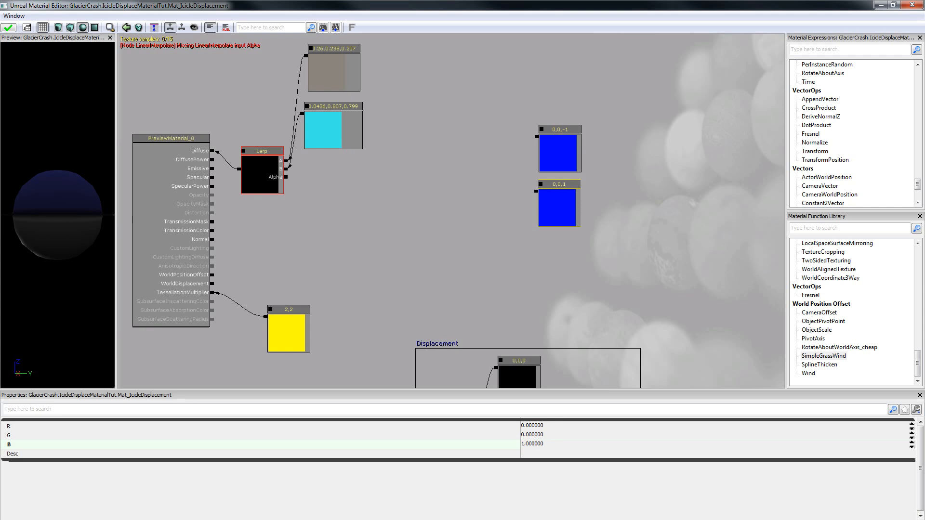
Add a Transform node fed by the constant whose B value is -1, and select it to show its properties
left_click(558, 153)
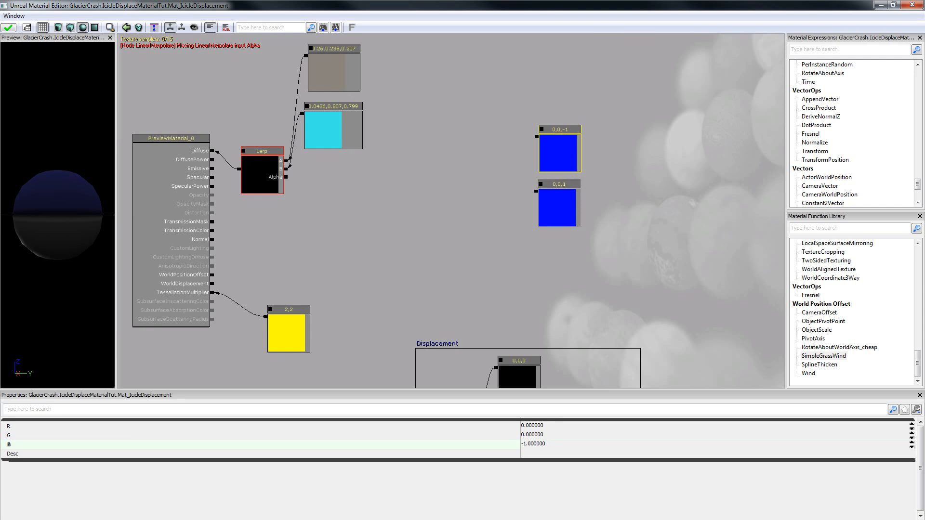
left_click(818, 49)
type("transform")
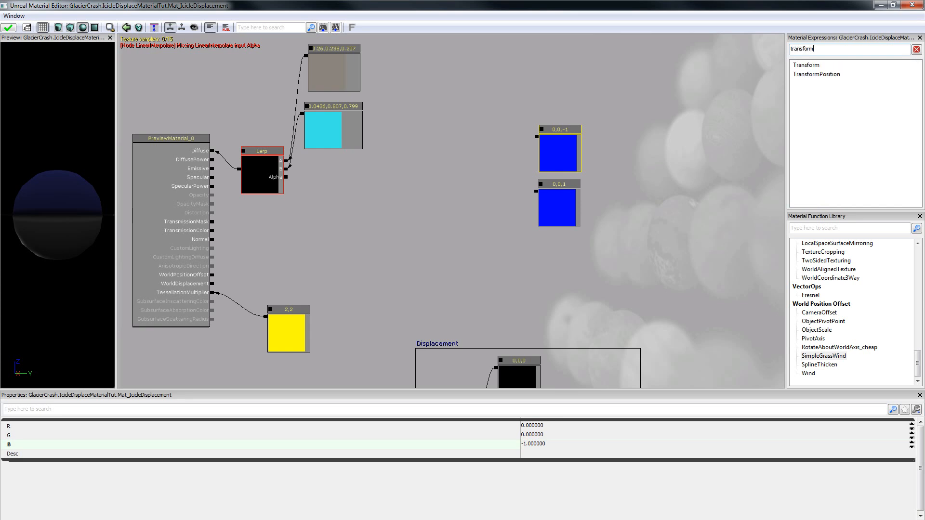
left_click(806, 64)
left_click_drag(806, 64, 514, 136)
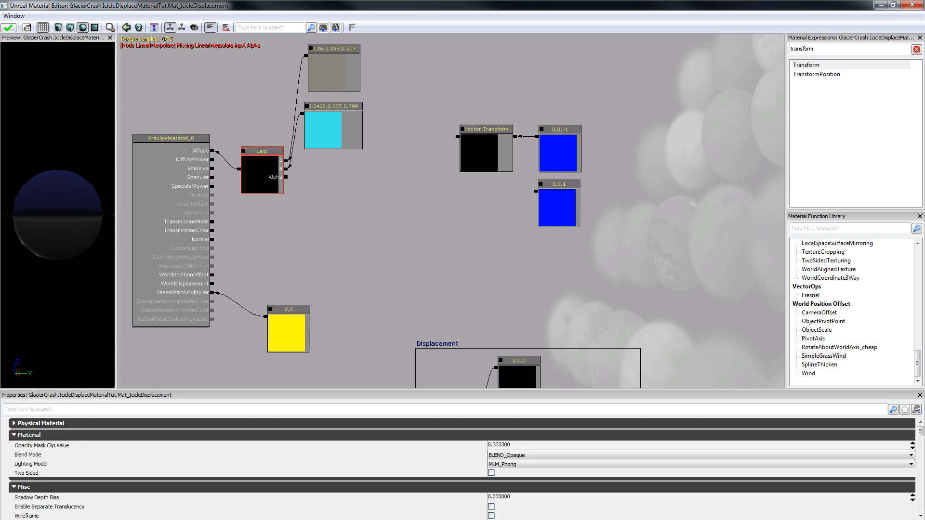
left_click(485, 149)
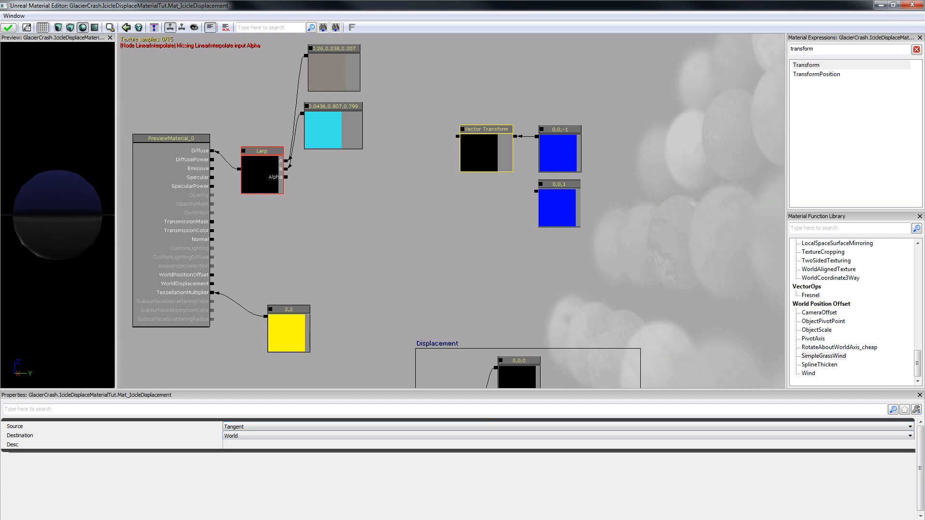
Move the Vector Transform node and the two blue constants together slightly farther away from the Lerp node
left_click(558, 207)
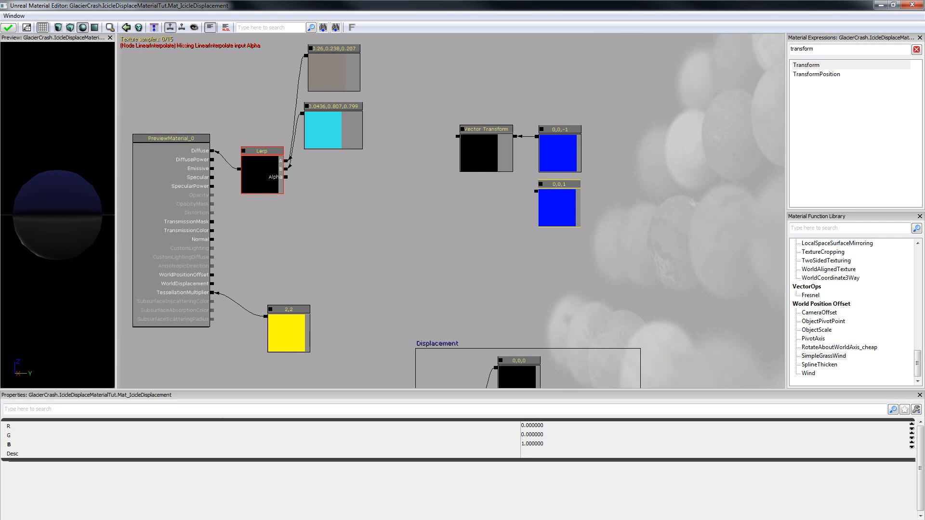
left_click(558, 207, "ctrl")
left_click(558, 152, "ctrl")
left_click(557, 207, "ctrl")
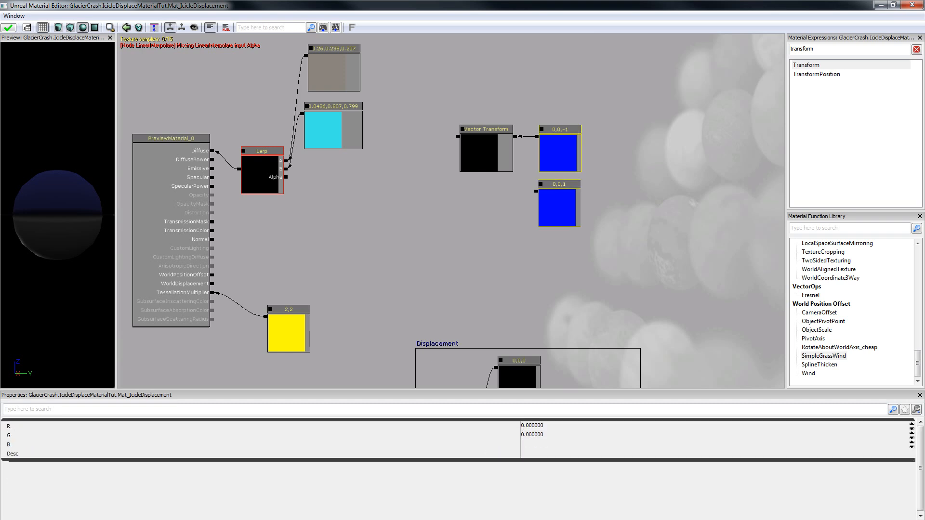
left_click(479, 152, "ctrl")
left_click_drag(479, 152, 521, 160, "ctrl")
left_click(521, 207)
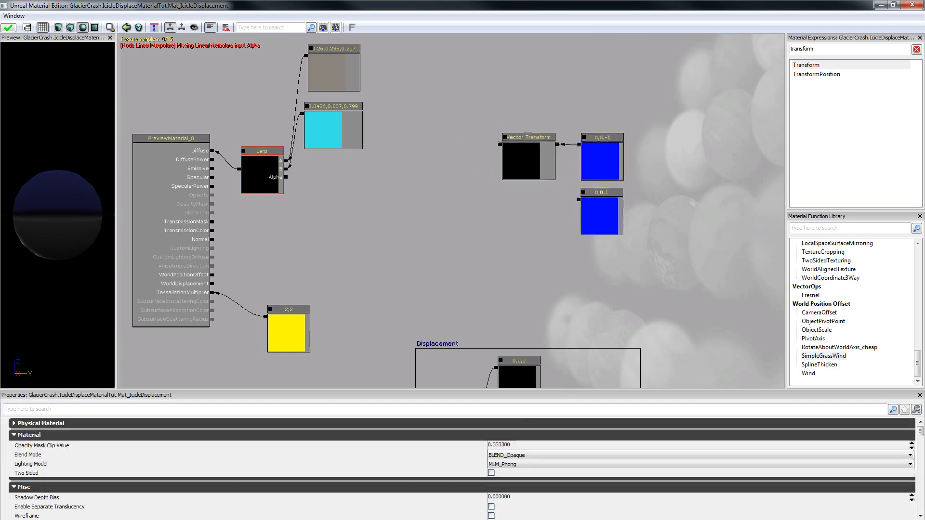
Add a DotProduct node, feeding the Vector Transform into its A input and the 0,0,1 constant into its B input
double_click(810, 49)
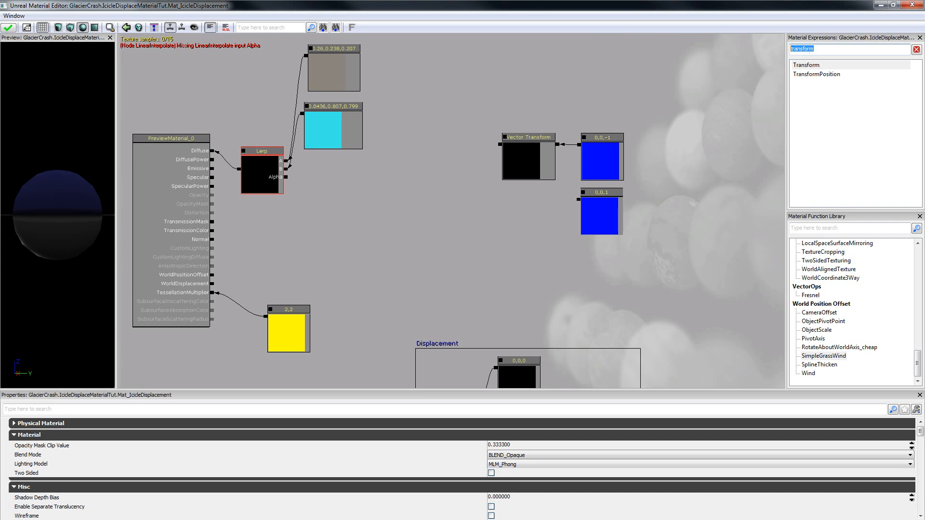
type("dot")
left_click_drag(807, 65, 471, 229)
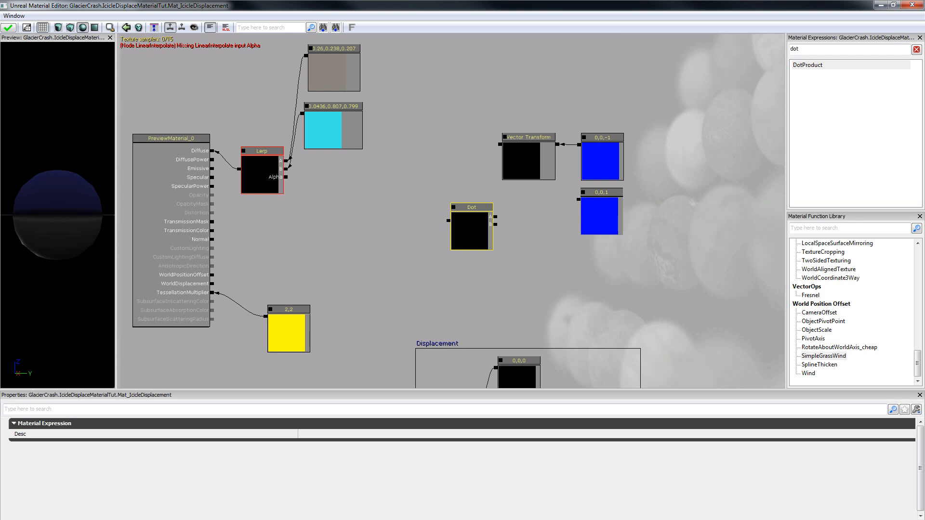
left_click_drag(500, 144, 495, 216)
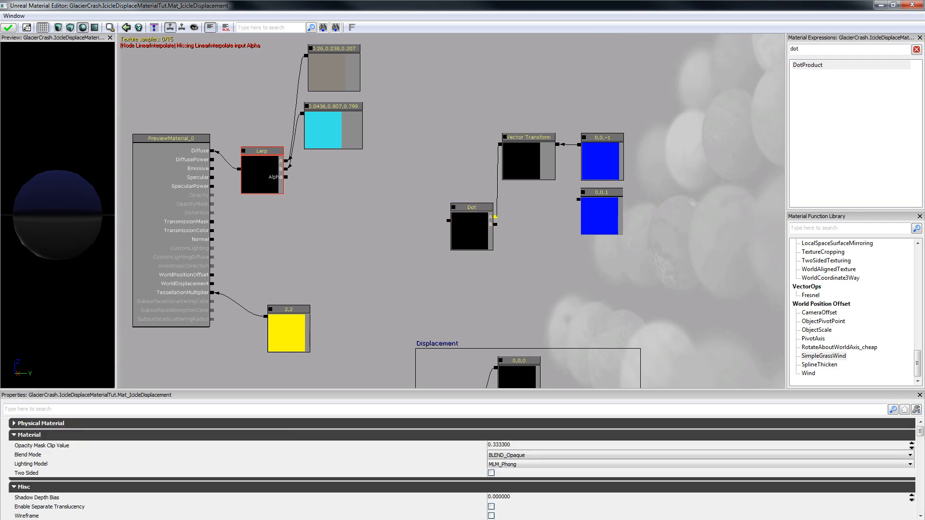
left_click_drag(578, 199, 495, 225)
left_click(601, 159)
left_click(600, 215)
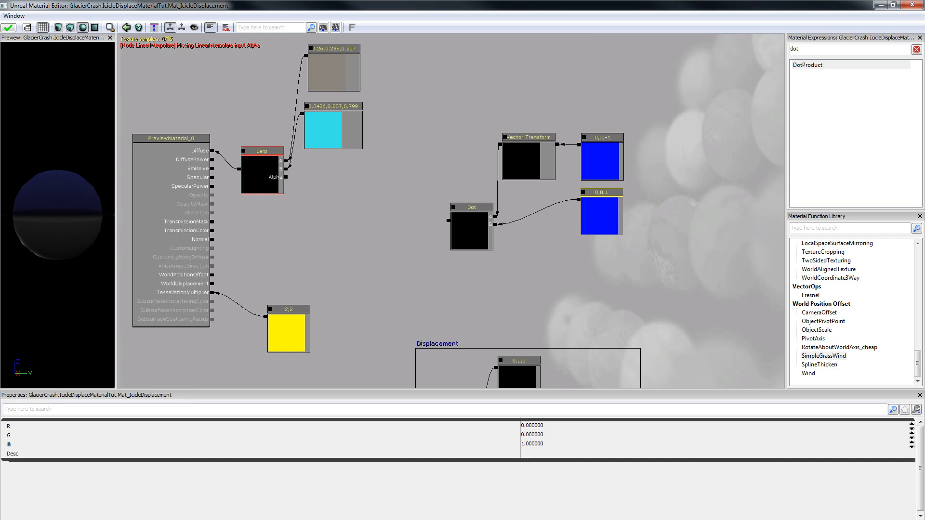
Nudge the Dot node slightly closer to the Vector Transform and 0,0,1 constant
left_click(472, 230)
left_click(404, 226)
left_click_drag(405, 226, 410, 224)
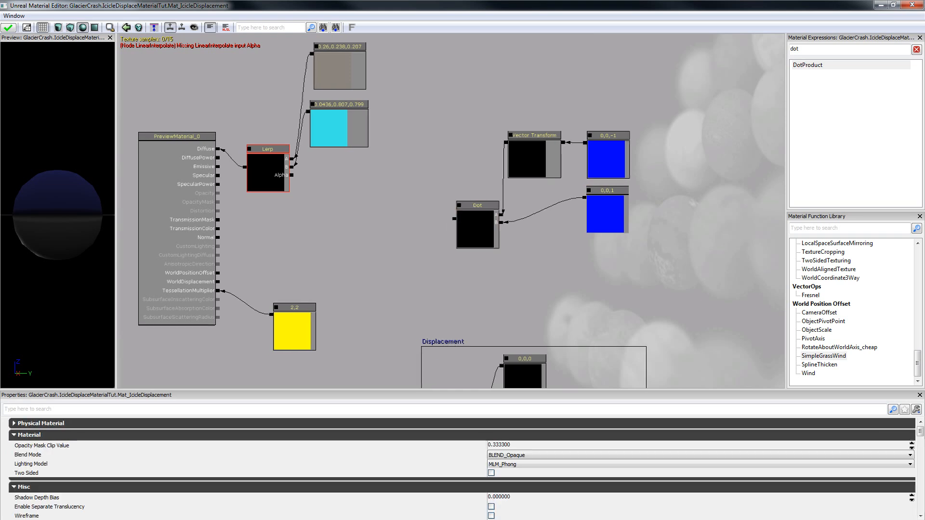
left_click(474, 226)
left_click_drag(474, 227, 482, 225, "ctrl")
left_click(424, 226)
Add a ConstantClamp node beside the Dot node, feed the Dot output into it, and tidy the placement of both nodes
double_click(792, 49)
type("constamp")
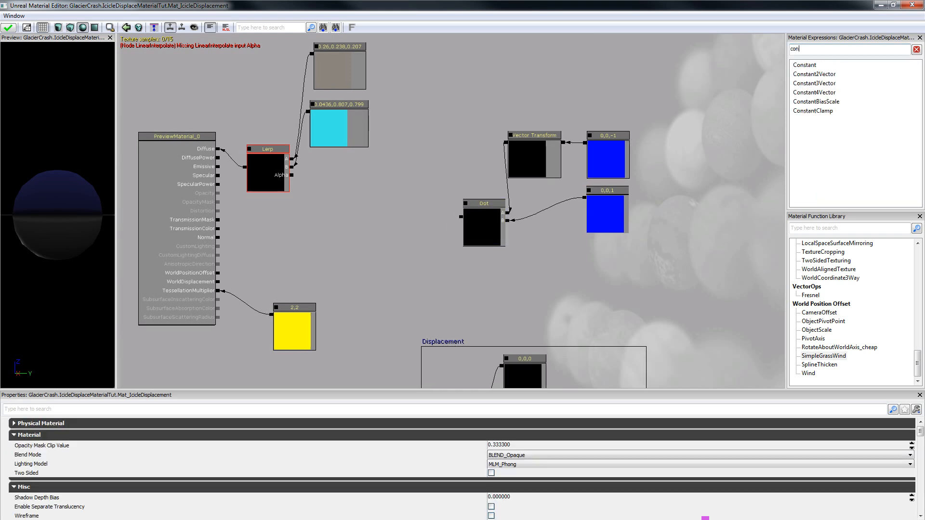
key("BackSpace")
key("BackSpace")
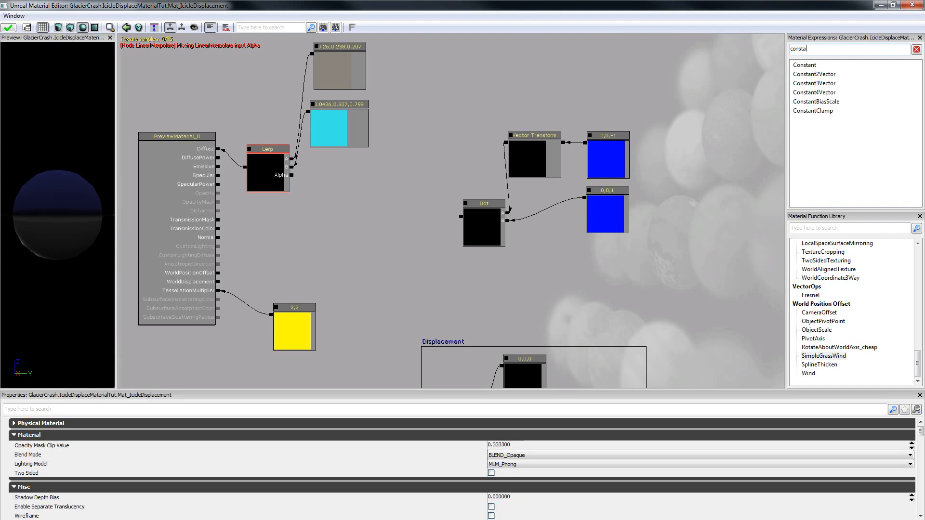
type("nt")
left_click_drag(813, 110, 392, 246)
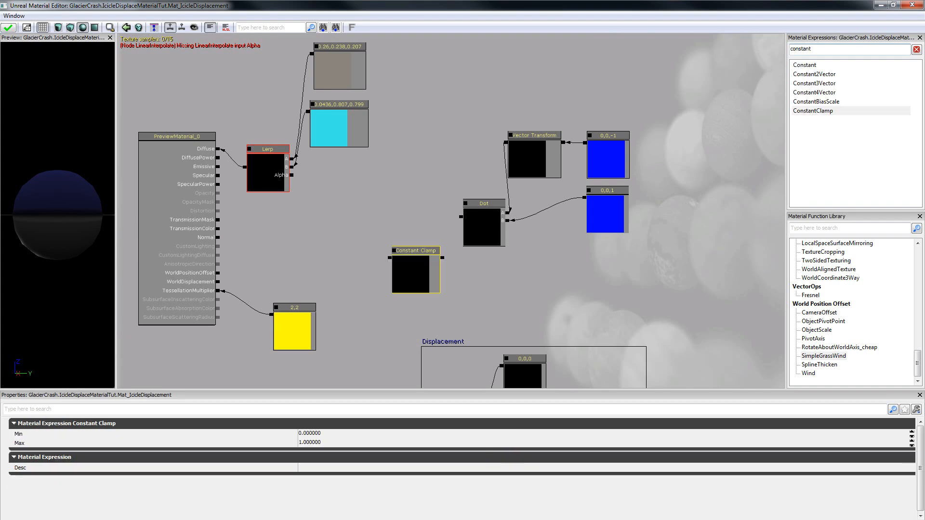
mouse_move(461, 217)
left_mouse_down()
mouse_move(442, 257)
mouse_move(415, 251)
mouse_move(423, 236)
left_mouse_up()
left_click_drag(484, 203, 488, 192)
left_click_drag(419, 250, 419, 244)
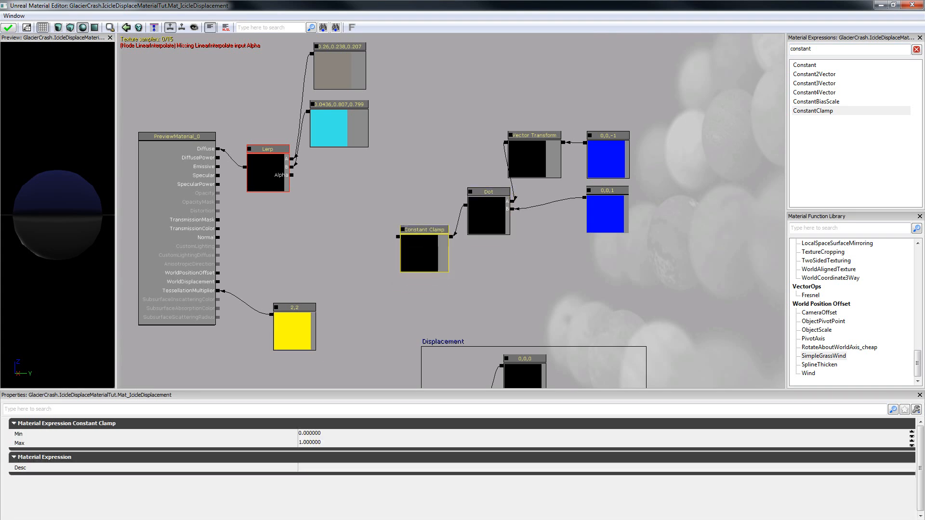
Frame the constants, Vector Transform, Dot and Constant Clamp nodes in a comment named Down Vector Blend, and move the group up and away
left_click_drag(380, 96, 651, 289, "ctrl+alt")
right_click(516, 250)
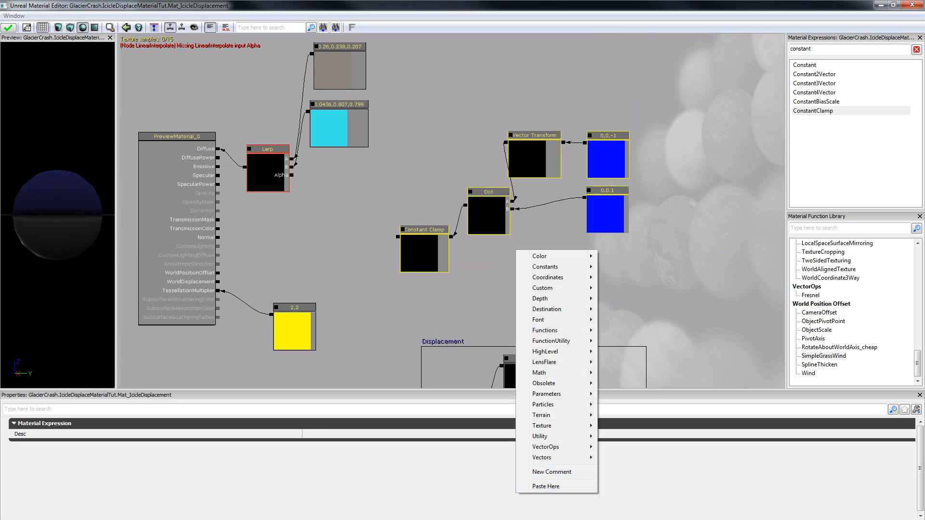
left_click(551, 472)
type("D")
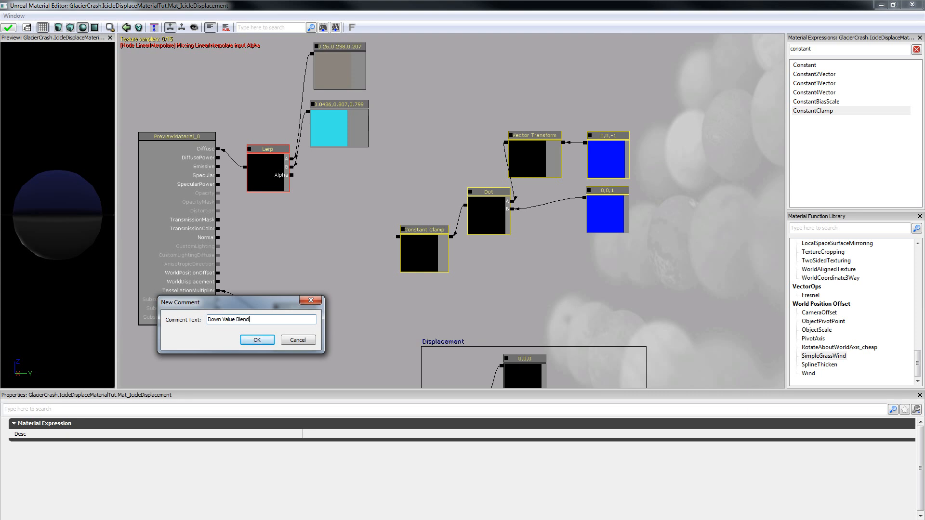
type("own Vector Blend")
key("Return")
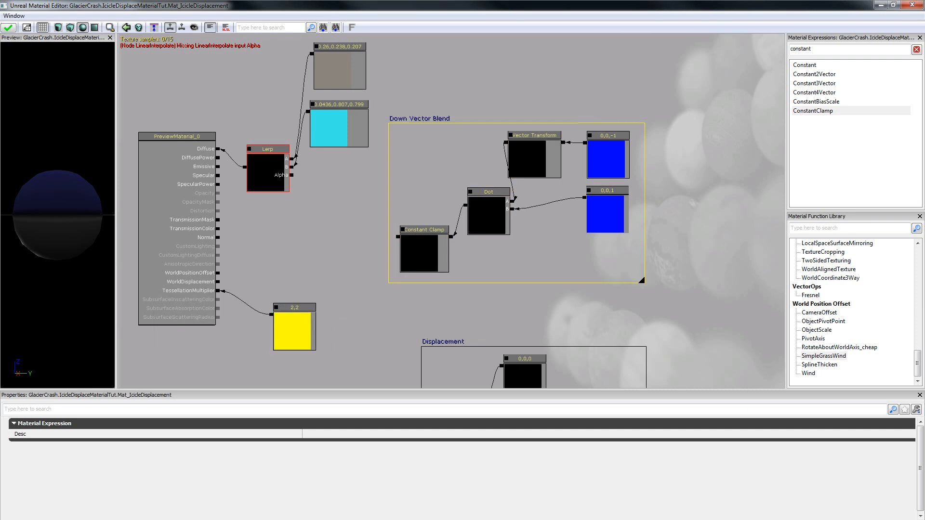
left_click_drag(419, 118, 543, 52)
Connect the Constant Clamp output to the Alpha input of the diffuse Lerp and apply the material
left_click_drag(521, 170, 291, 175)
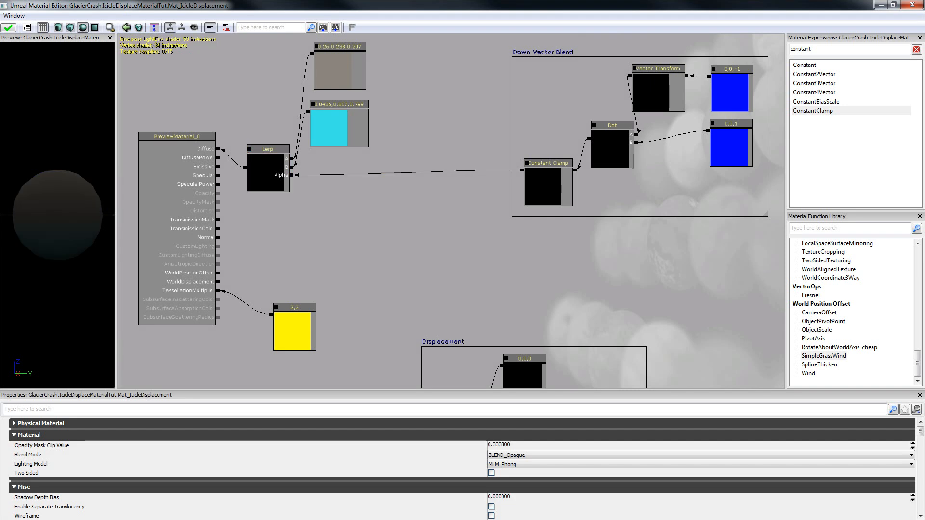
left_click(8, 28)
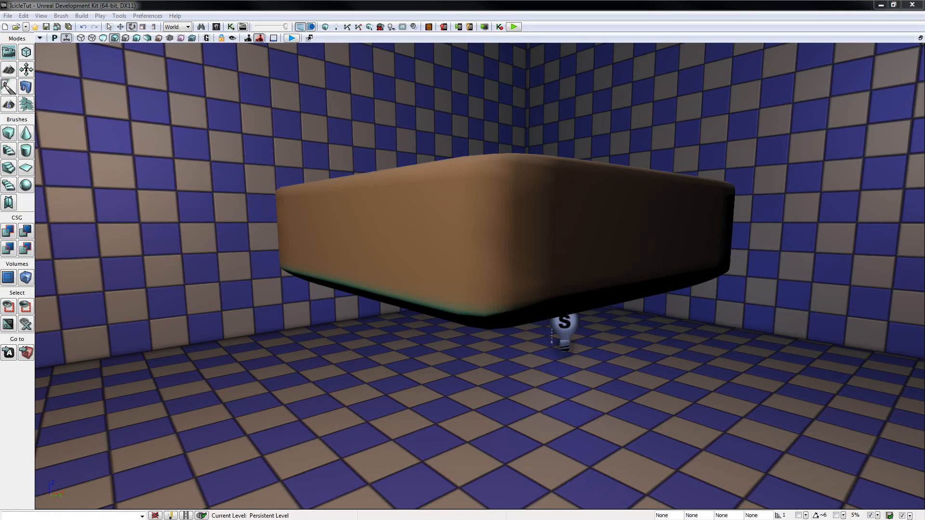
In the level, show the mesh unlit and examine the colour blend along its edges and underside from several angles
right_click_drag(480, 276, 554, 244)
key("alt+3")
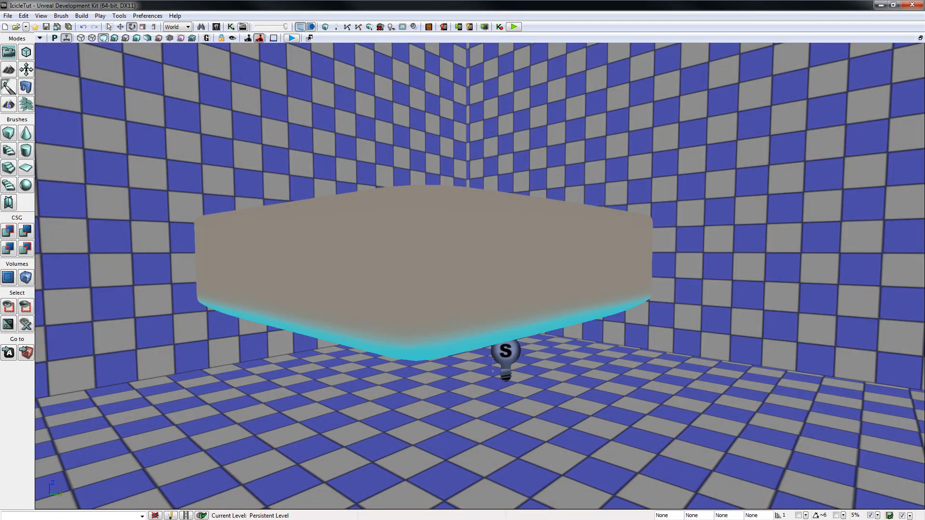
right_click_drag(480, 275, 452, 238)
key("w")
key("q")
key("s")
key("q")
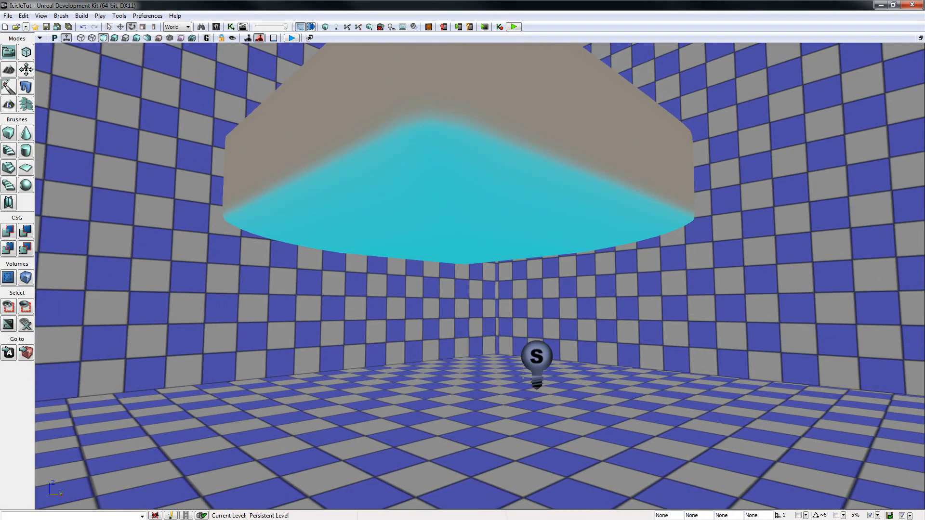
key("e")
mouse_move(452, 238)
right_mouse_down()
mouse_move(446, 282)
mouse_move(459, 245)
right_mouse_up()
key("q")
left_click(457, 253)
key("q")
key("a")
left_click_drag(455, 241, 481, 345)
left_click_drag(520, 236, 440, 270)
key("Escape")
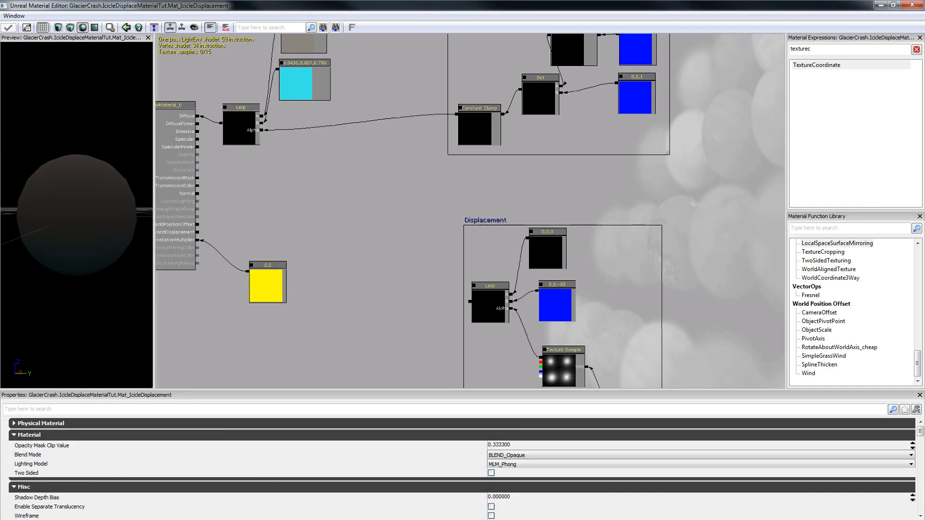
Add a Lerp node between the material node and the Displacement group, and feed the Constant Clamp output into its Alpha
left_click_drag(464, 296, 492, 282)
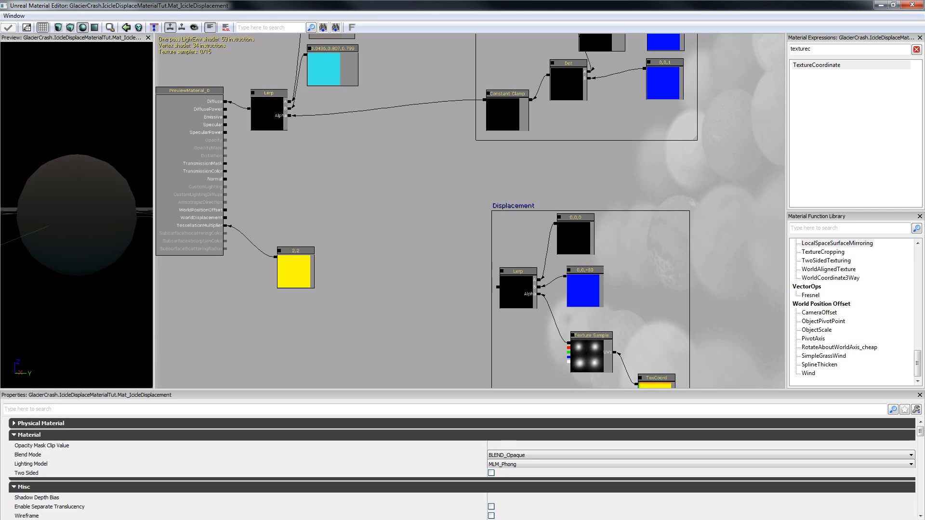
key("l")
left_click(386, 247)
left_click_drag(484, 100, 426, 273)
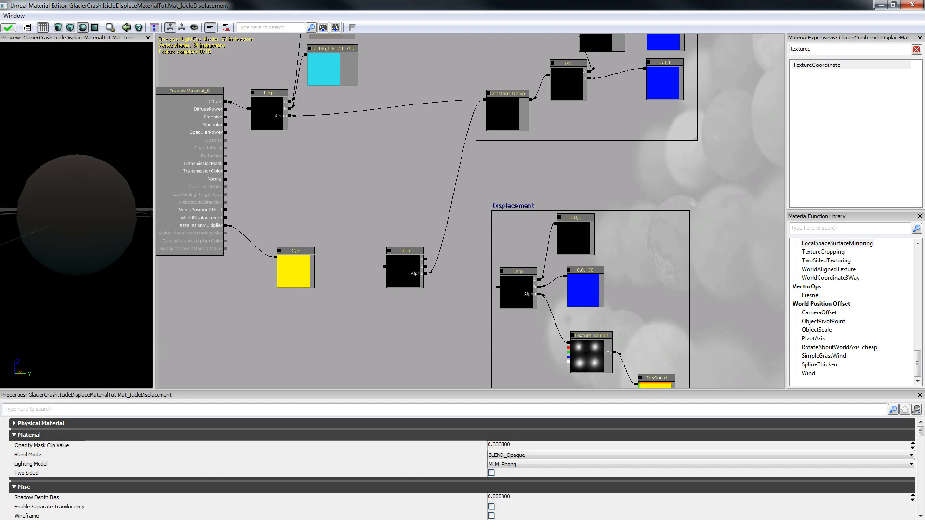
Feed the 0,0,0 constant and the Displacement Lerp into the new Lerp's A and B, and connect its output to WorldDisplacement
left_click_drag(498, 287, 426, 266)
left_click(575, 237)
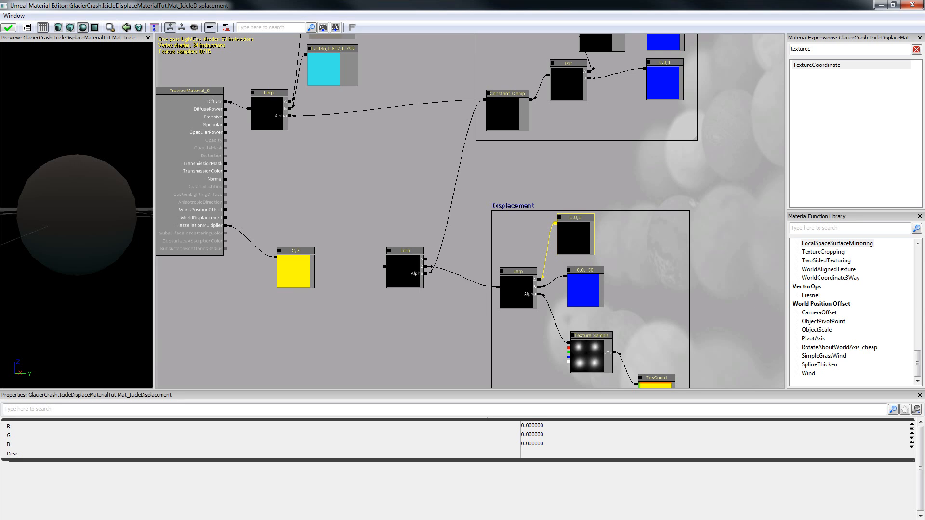
left_click_drag(556, 223, 426, 259)
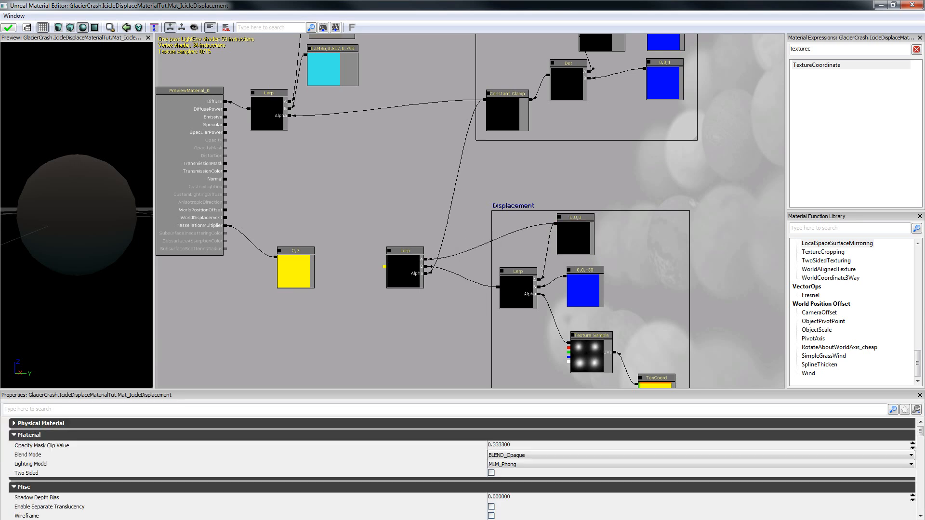
left_click_drag(354, 259, 225, 217)
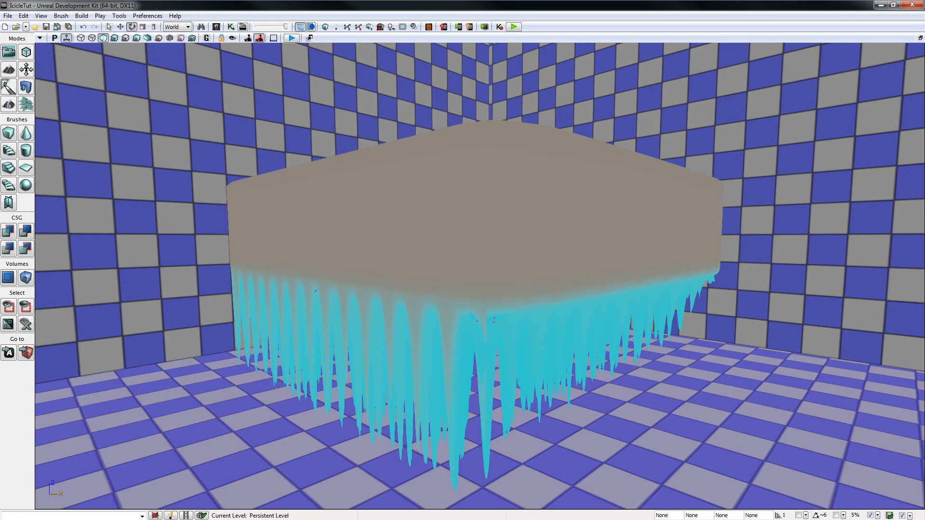
Examine the mesh's displaced icicles in the unlit level view from the side and from above
mouse_move(480, 276)
right_mouse_down()
mouse_move(463, 276)
mouse_move(485, 288)
right_mouse_up()
key("Escape")
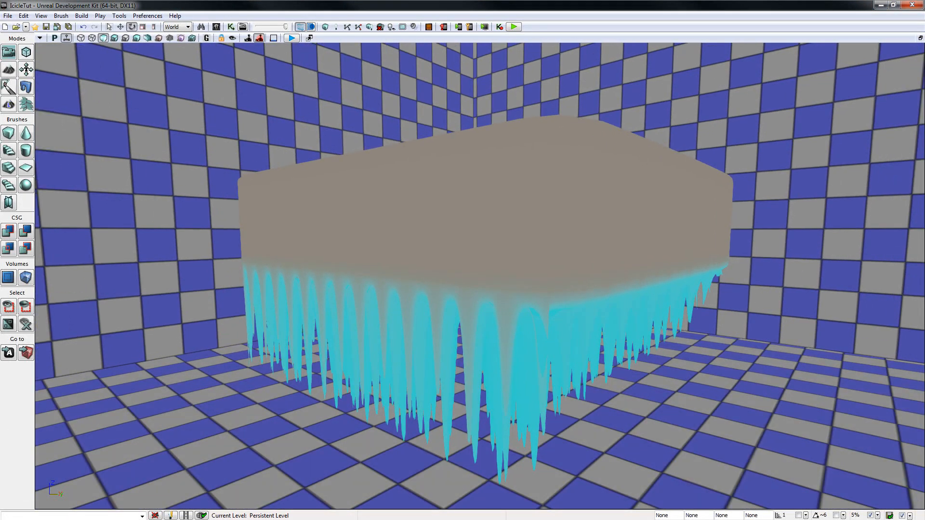
middle_click_drag(480, 276, 485, 241)
key("e")
right_click_drag(481, 273, 481, 313)
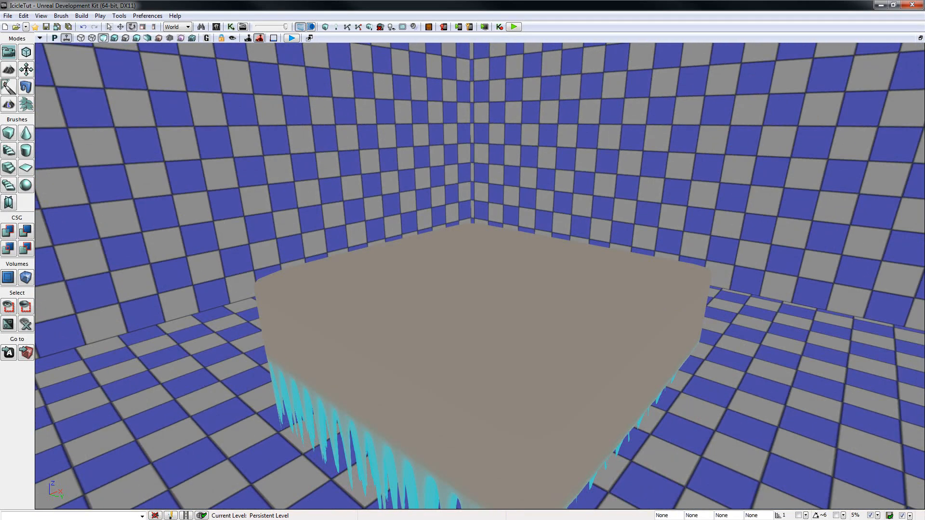
Switch the level view to lit shading and examine the icicles from a lower angle
left_click(114, 38)
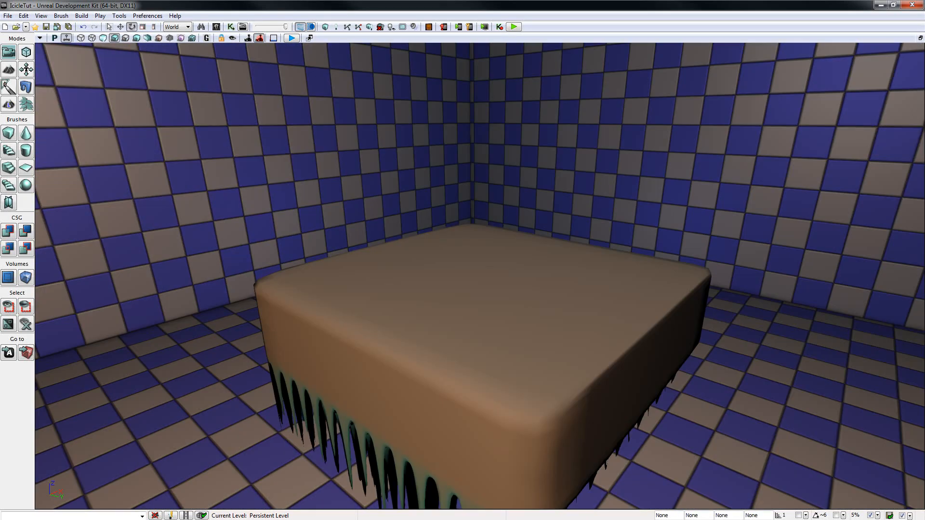
key("q")
right_click_drag(480, 276, 473, 232)
key("d")
key("d")
key("a")
key("e")
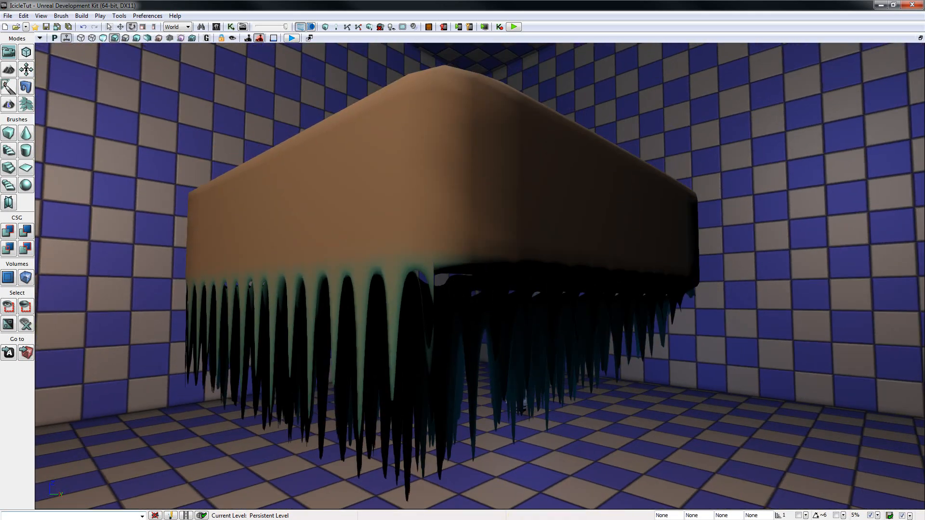
Enable Crack Free Displacement for the material and check the icicles in the level in unlit and lit shading
key("alt+Tab")
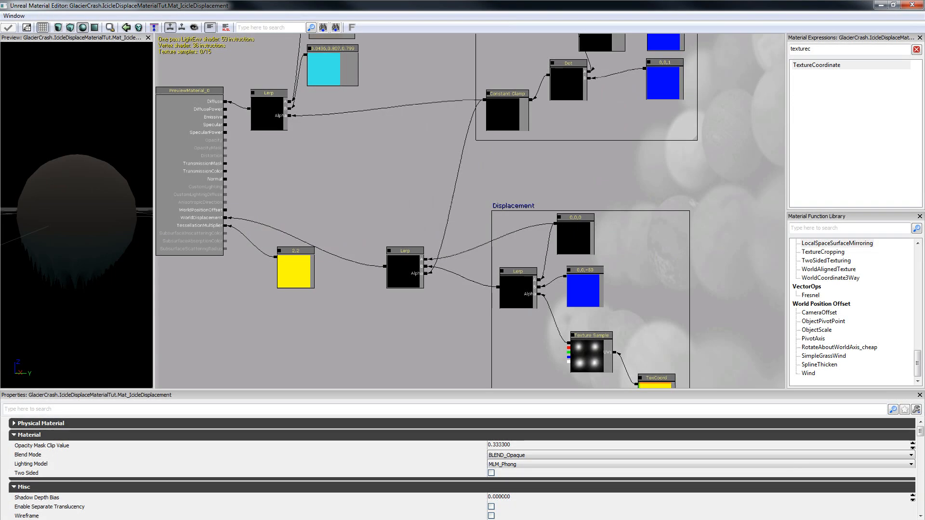
left_click_drag(433, 192, 424, 164)
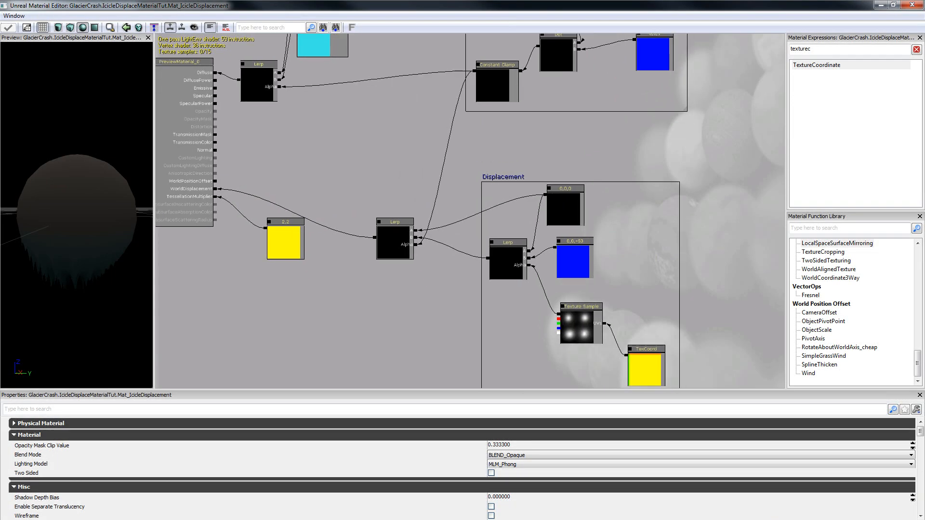
scroll(462, 463, "down", 2)
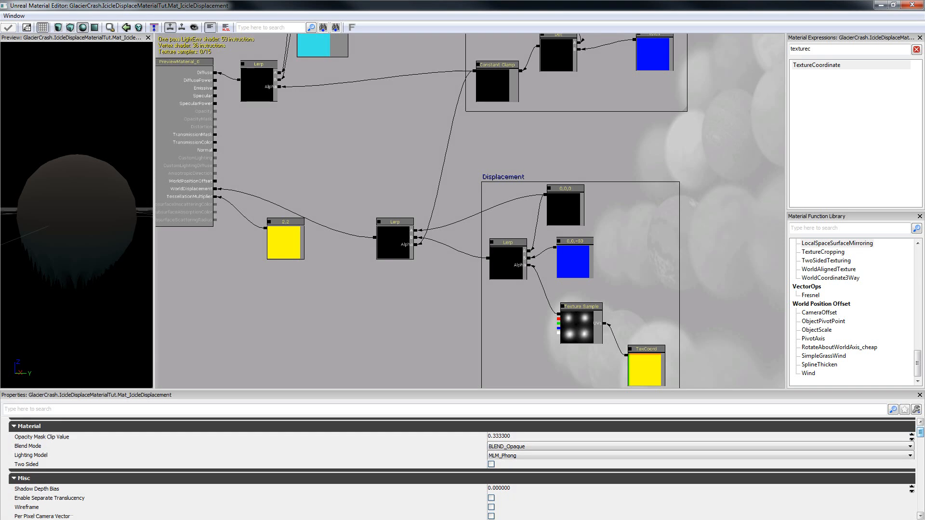
scroll(462, 469, "down", 5)
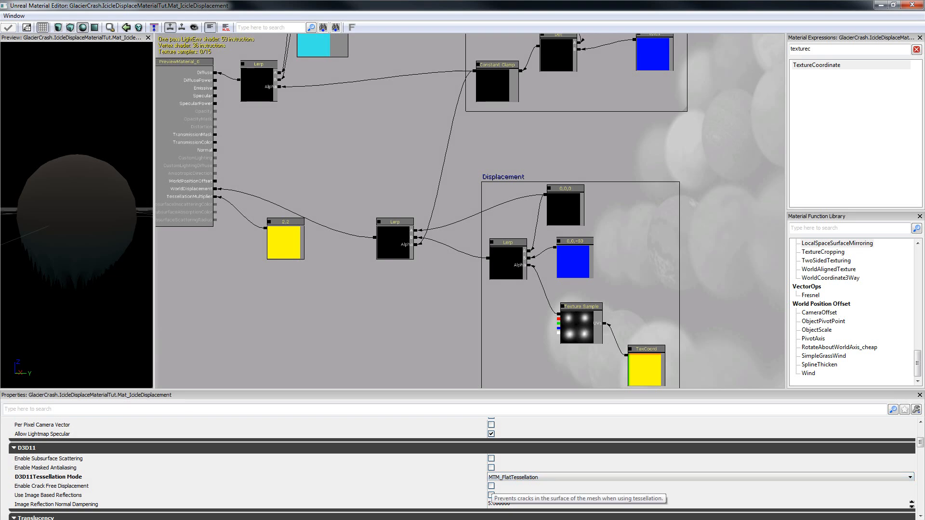
left_click(491, 486)
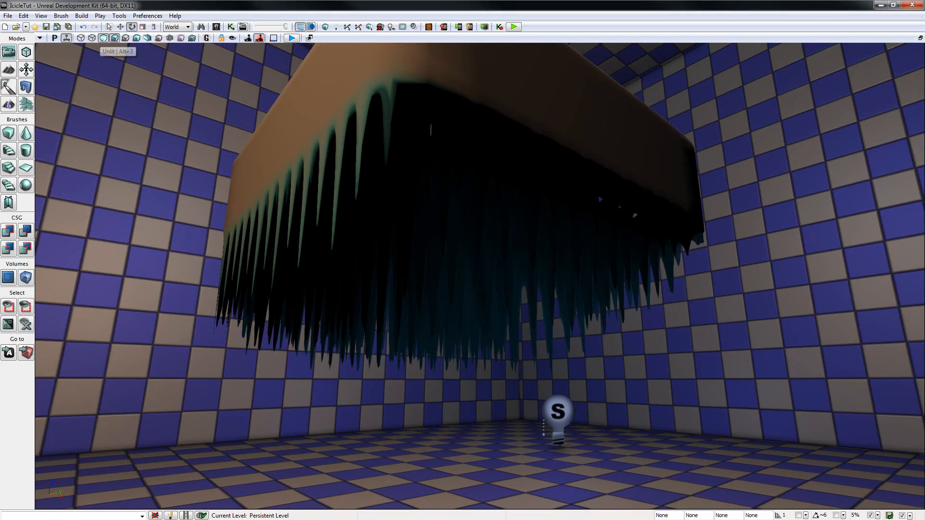
left_click(103, 38)
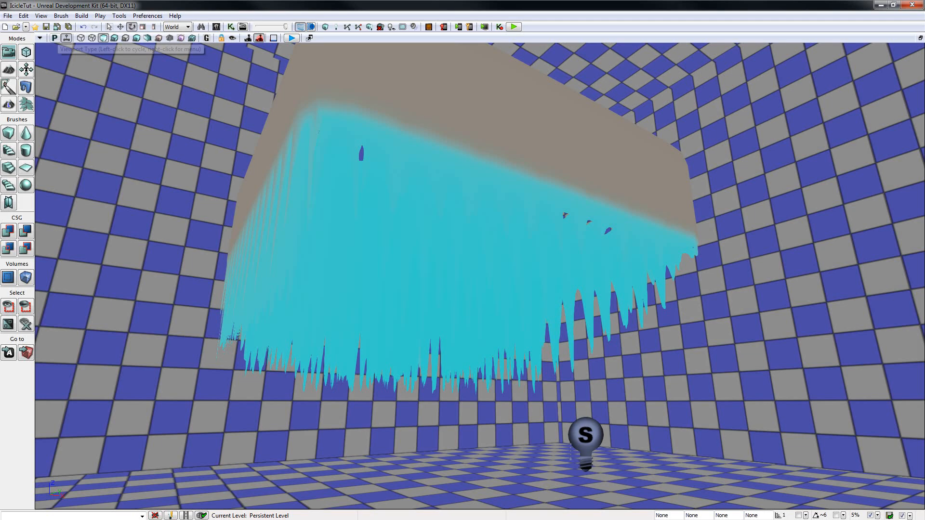
left_click(114, 38)
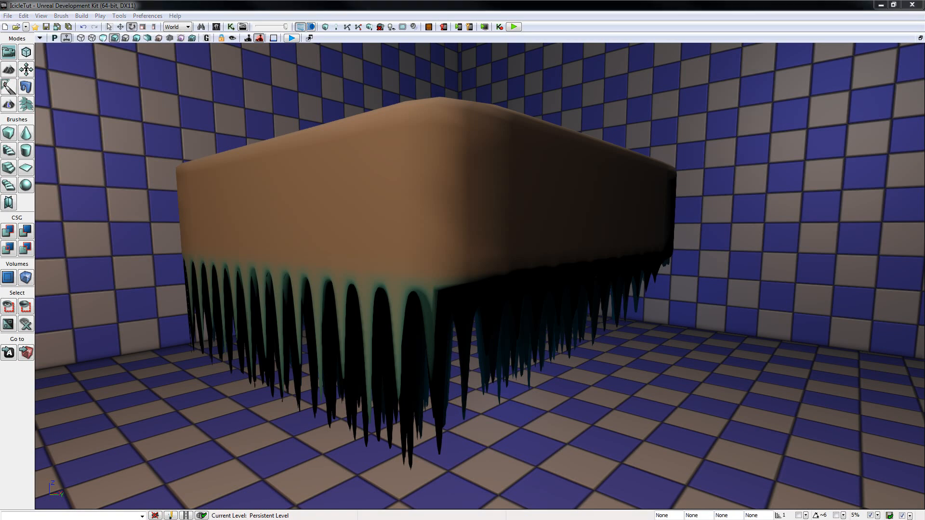
Add a Vertex Color node to the material graph between the Down Vector Blend and Displacement groups
key("alt+Tab")
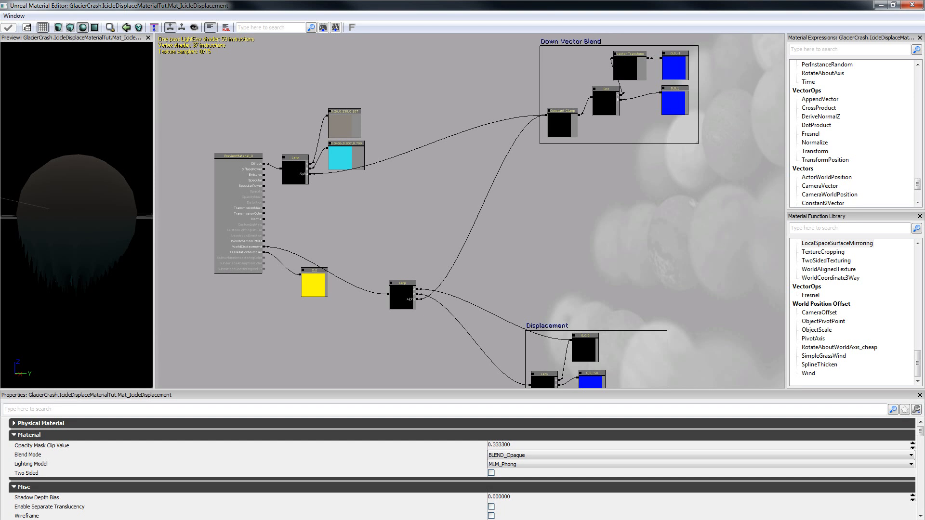
scroll(568, 152, "down", 2)
left_click_drag(568, 152, 557, 168)
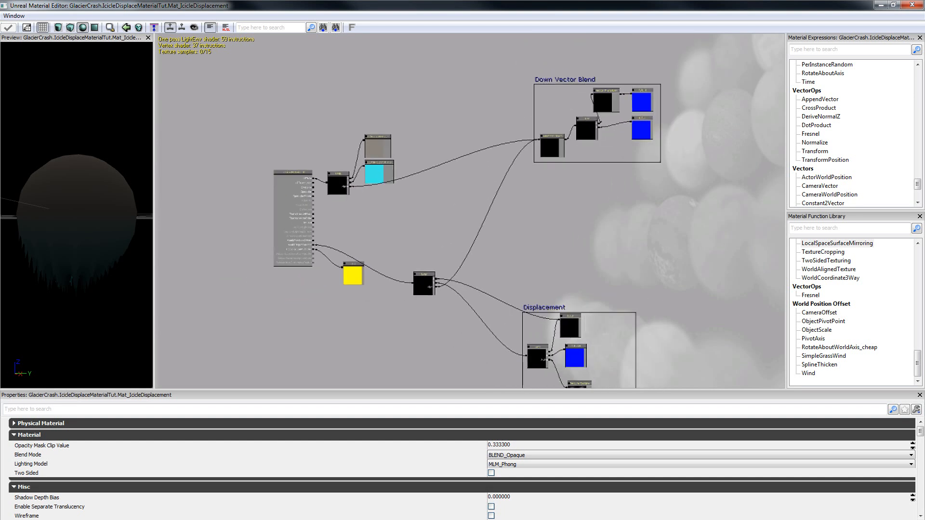
left_click(791, 50)
type("vertex")
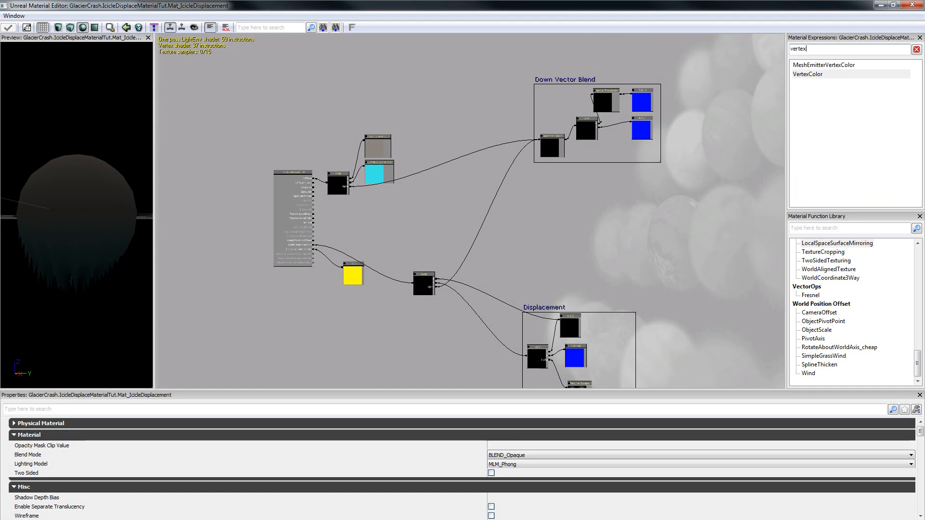
left_click_drag(807, 74, 532, 229)
scroll(386, 221, "up", 3)
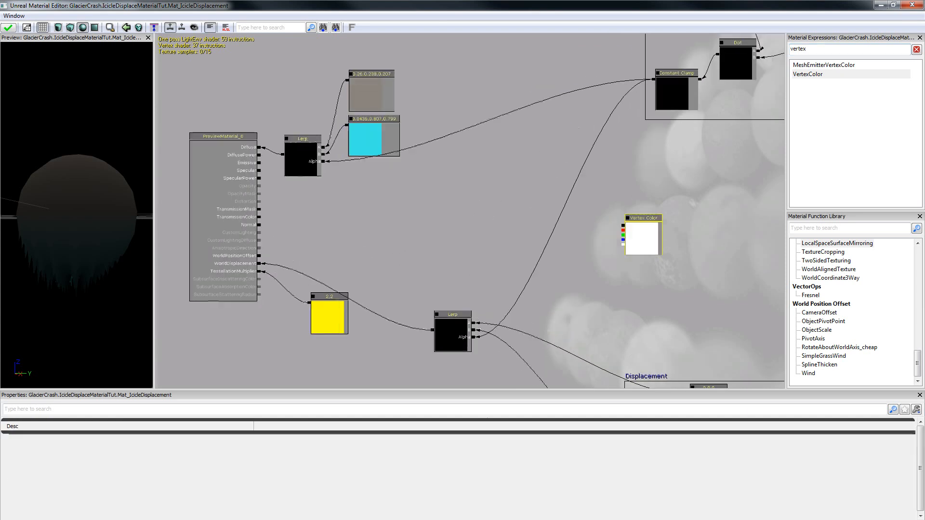
Disconnect the Constant Clamp from the diffuse Lerp's Alpha and feed the Vertex Color red channel into it instead
left_click(324, 162, "alt")
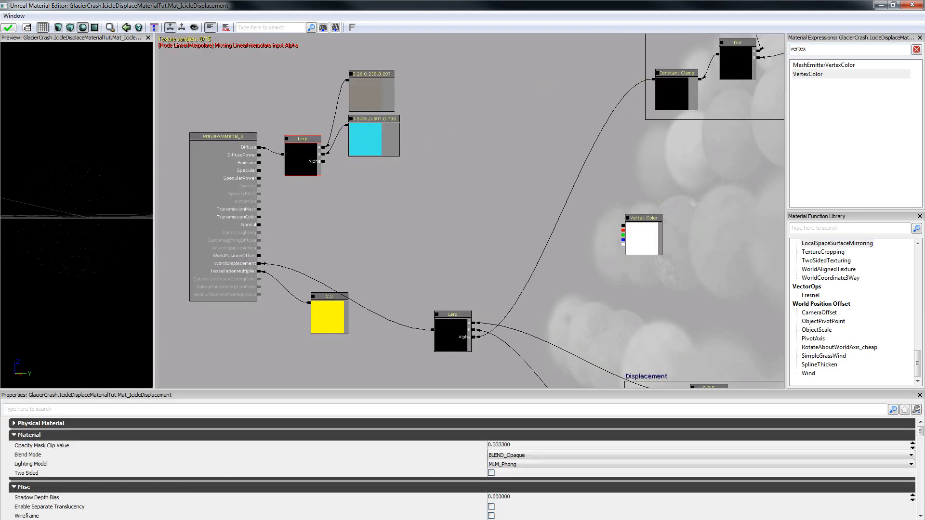
left_click_drag(529, 145, 434, 207)
scroll(469, 211, "down", 1)
left_click_drag(720, 162, 731, 158)
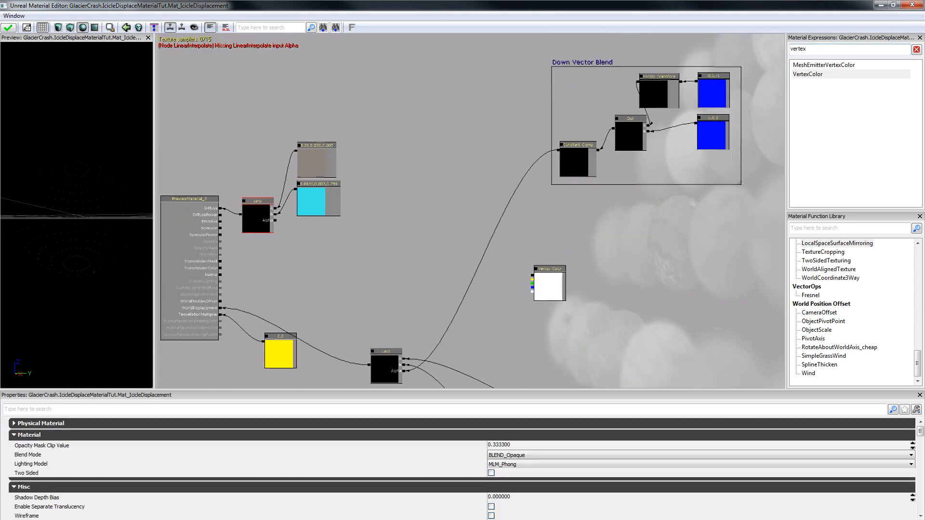
mouse_move(533, 278)
left_mouse_down()
mouse_move(407, 260)
mouse_move(275, 220)
left_mouse_up()
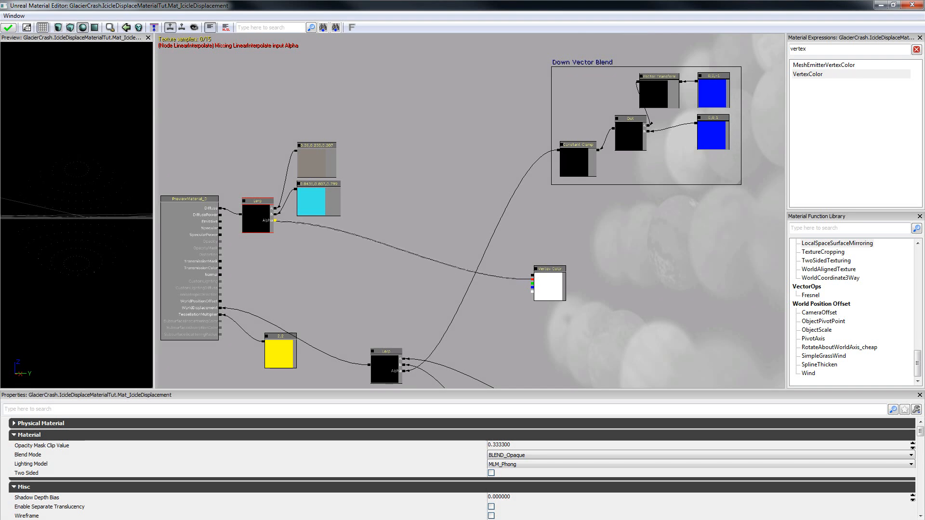
Place the cyan constant above the beige one and swap their links so cyan feeds A and beige feeds B of the diffuse Lerp
left_click_drag(309, 250, 353, 262)
left_click(352, 185)
left_click(367, 159)
left_click(367, 197)
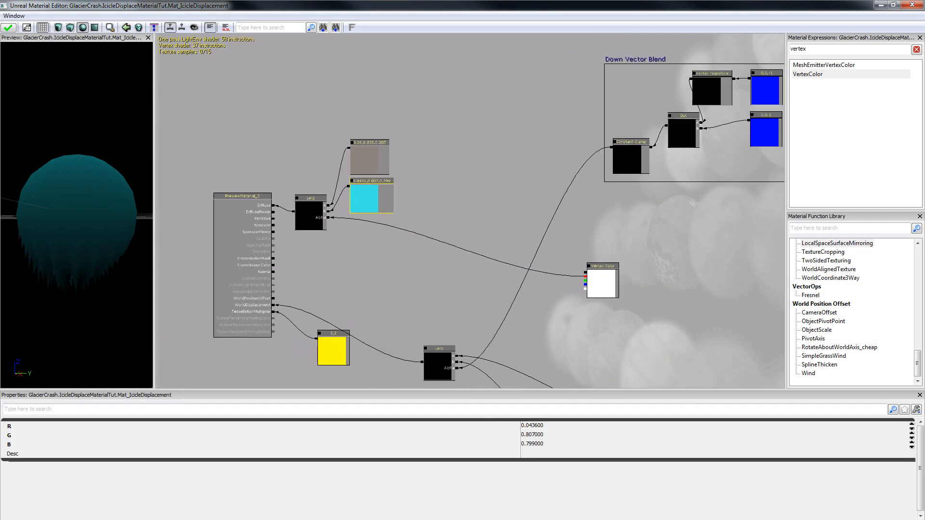
left_click_drag(367, 196, 368, 112, "ctrl")
left_click(340, 143)
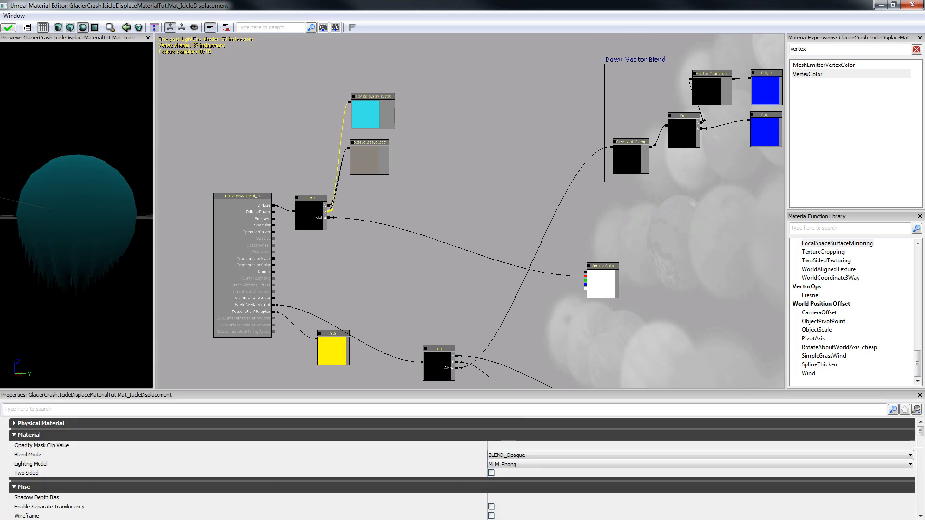
key("ctrl+z")
left_click_drag(343, 125, 328, 205)
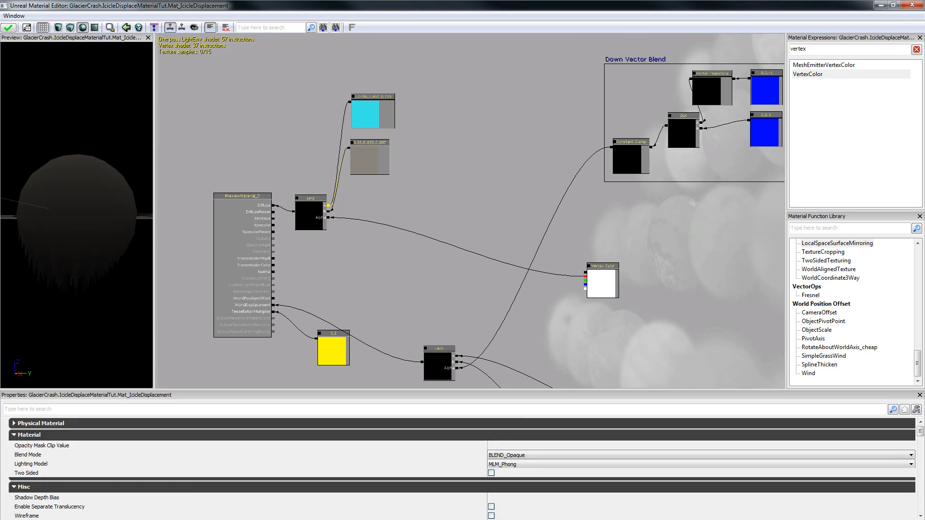
left_click_drag(369, 160, 367, 195, "ctrl")
left_click_drag(365, 111, 355, 146, "ctrl")
left_click_drag(470, 211, 422, 152)
left_click(416, 146)
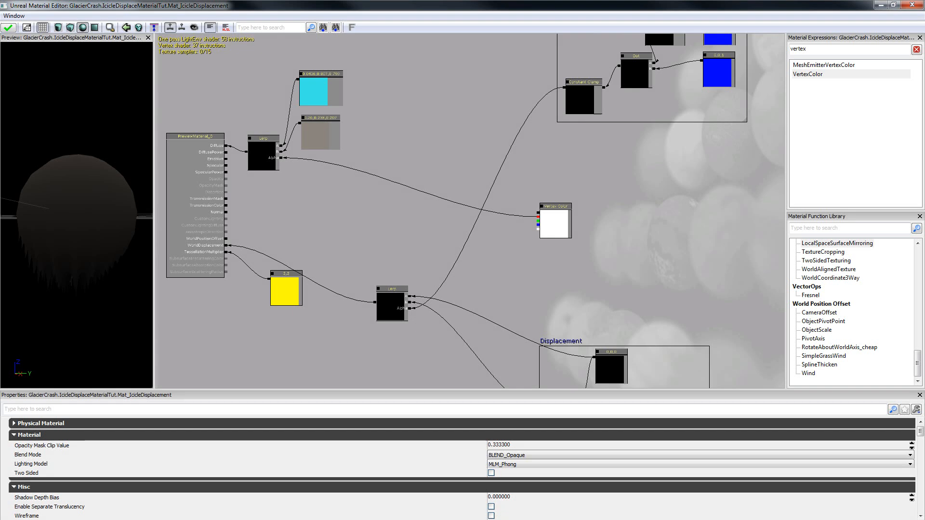
Add another Lerp node above the displacement Lerp and connect the Vertex Color red channel to its Alpha
key("l")
left_click(347, 233)
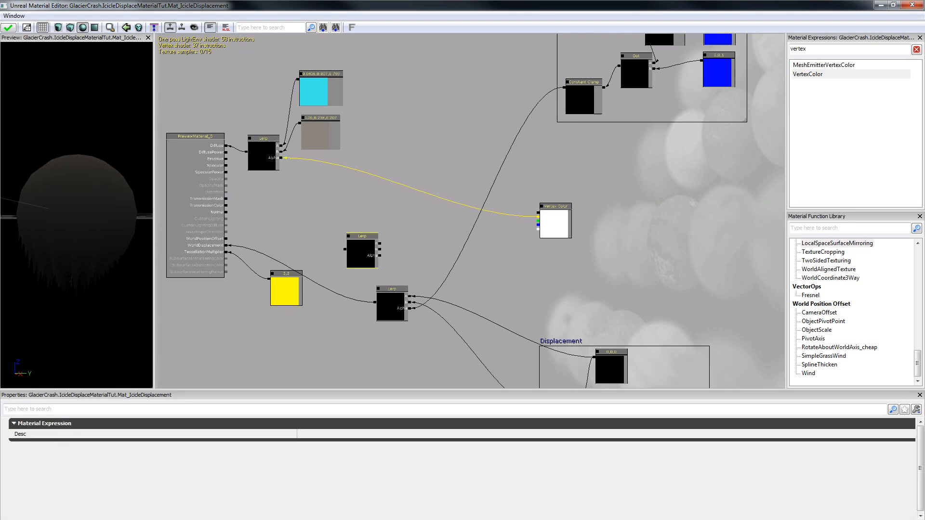
left_click_drag(538, 217, 447, 235)
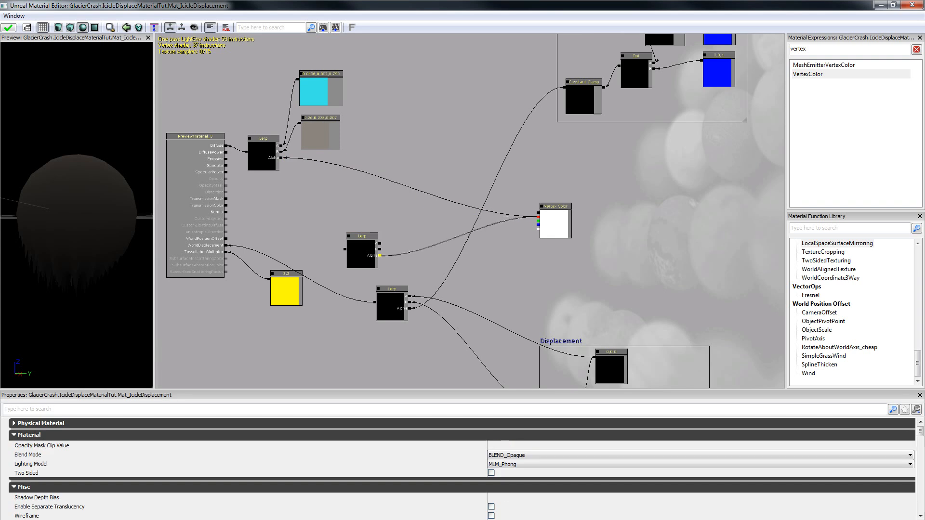
left_click(361, 252)
left_click_drag(362, 251, 348, 252, "ctrl")
Feed the masked displacement Lerp into the new Lerp's A and the 0,0,0 constant into B, and connect its output to WorldDisplacement
left_click_drag(423, 270, 442, 206)
left_click_drag(394, 238, 378, 192)
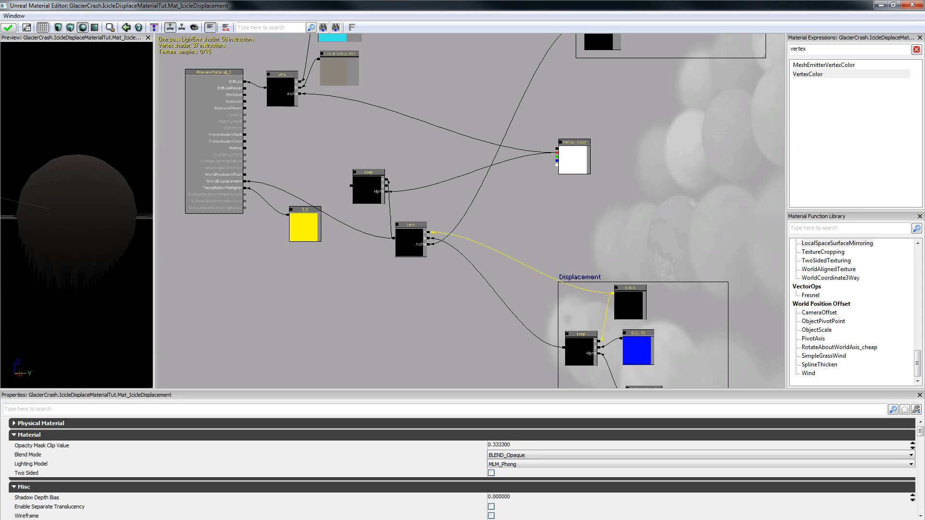
left_click_drag(612, 293, 390, 186)
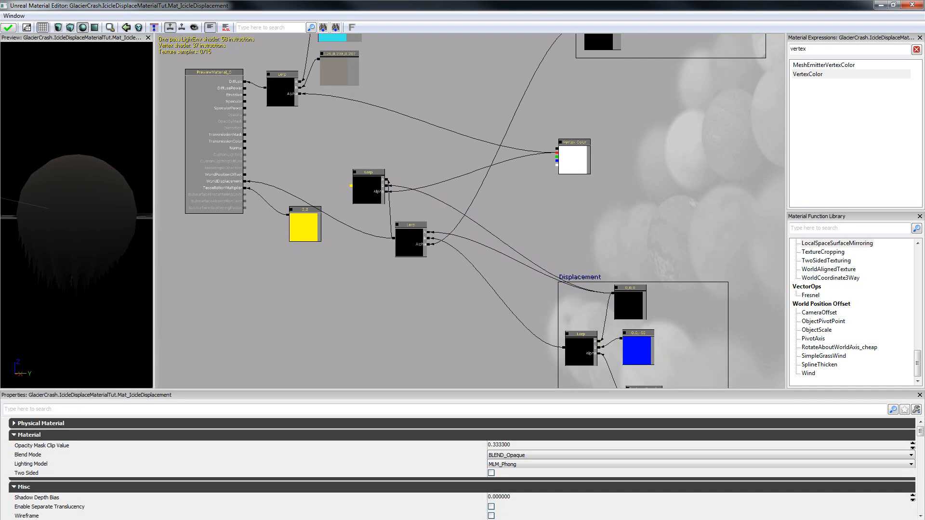
left_click_drag(350, 186, 245, 181)
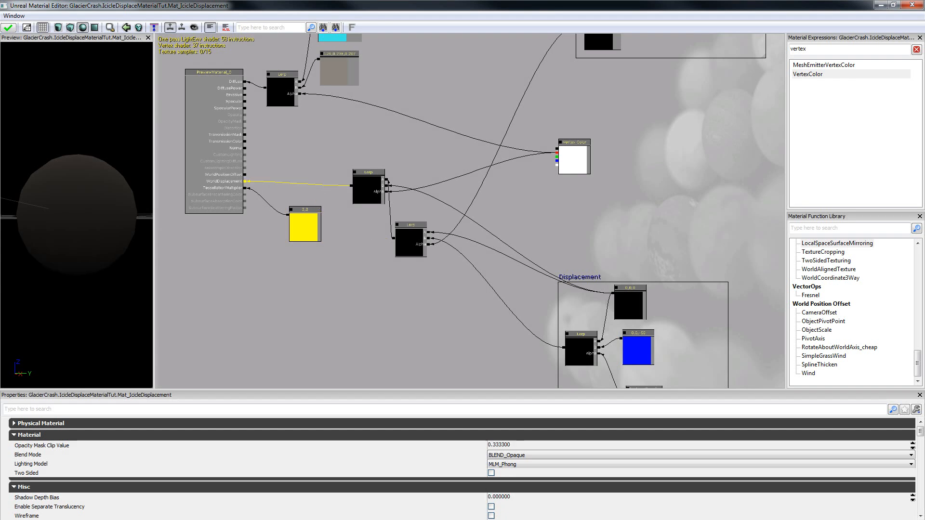
Spread out the Vertex Color node, the two displacement Lerps and the tessellation constant for a tidier graph layout
left_click_drag(482, 120, 475, 150)
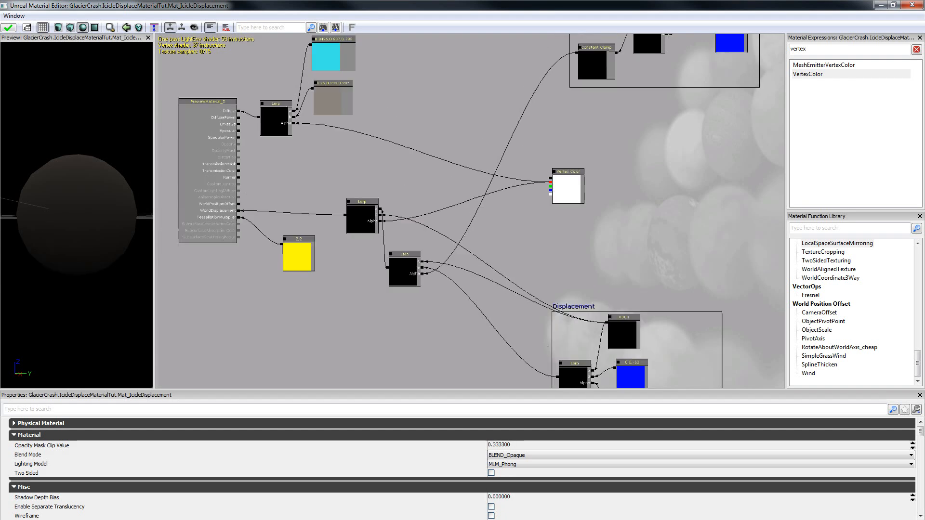
left_click(569, 187)
left_click_drag(569, 188, 667, 191, "ctrl")
left_click(404, 271)
left_click_drag(404, 271, 472, 338, "ctrl")
left_click(361, 217)
left_click_drag(361, 217, 401, 274, "ctrl")
left_click(298, 255)
left_click_drag(298, 255, 291, 292, "ctrl")
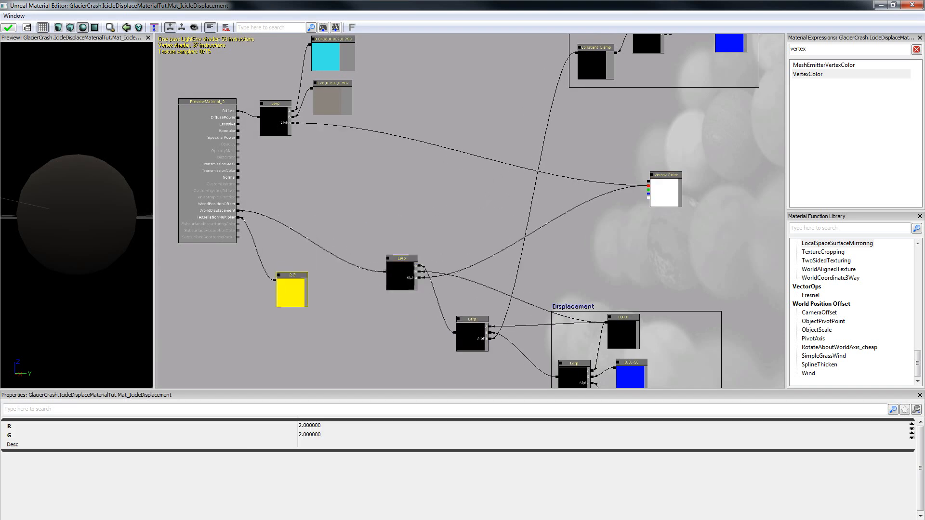
left_click_drag(361, 193, 354, 226)
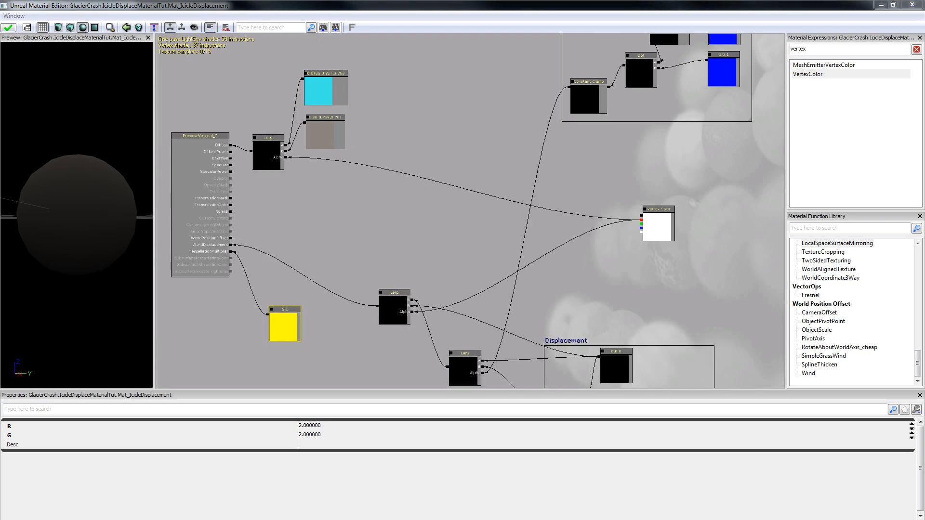
Return to the level and switch to Mesh Paint mode
left_click(880, 5)
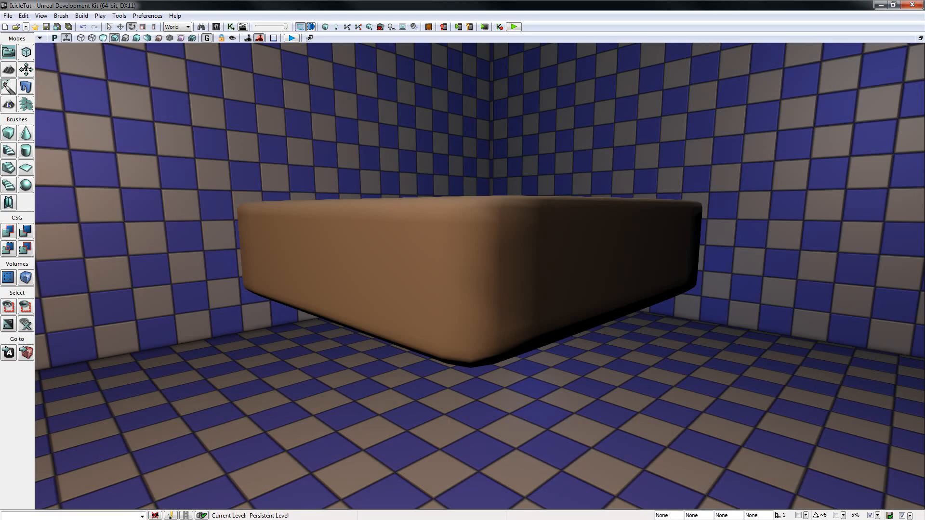
right_click_drag(480, 276, 531, 277)
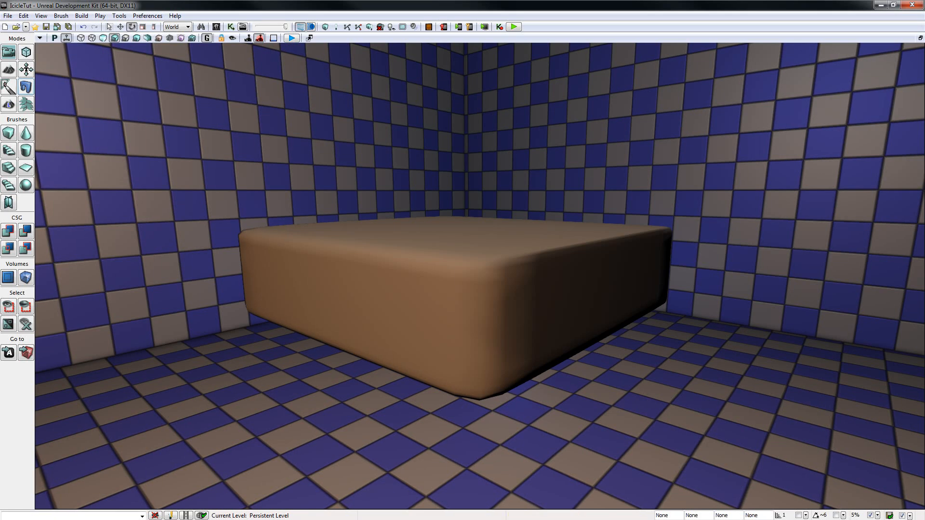
left_click(9, 88)
mouse_move(433, 289)
right_mouse_down()
mouse_move(509, 290)
mouse_move(483, 255)
mouse_move(482, 304)
right_mouse_up()
Set the level view to unlit shading with game view off and select the box mesh for painting
right_click(497, 302)
key("alt+3")
key("Escape")
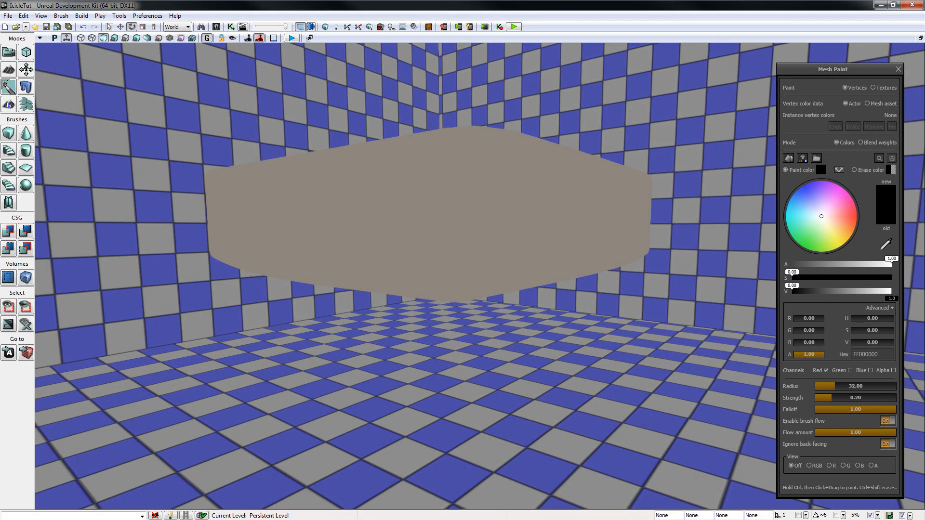
key("g")
left_click(459, 222)
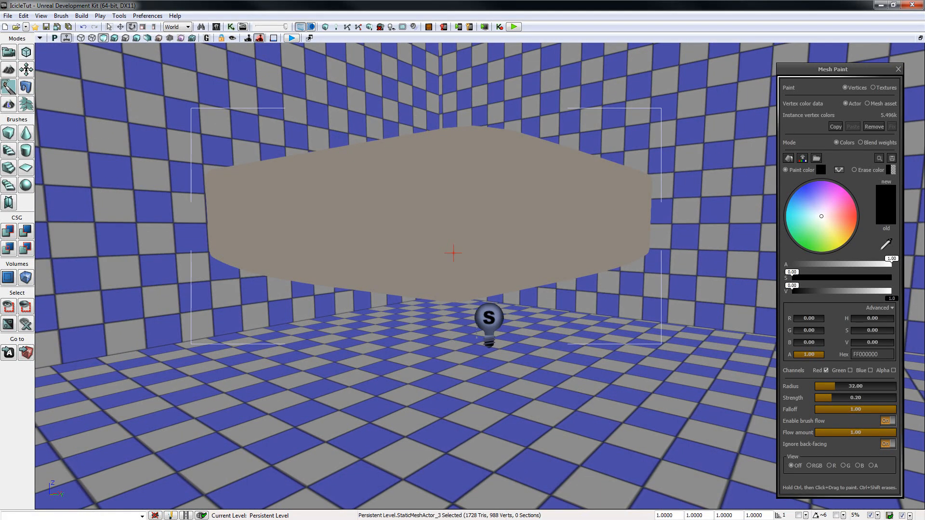
Paint black vertex colour into the red channel along the box's underside, with radius 32 and strength 0.20
mouse_move(424, 308)
right_mouse_down()
mouse_move(445, 274)
mouse_move(435, 254)
right_mouse_up()
mouse_move(437, 308)
left_mouse_down("ctrl")
mouse_move(231, 315)
mouse_move(256, 318)
left_mouse_up("ctrl")
right_click_drag(434, 318, 375, 318)
left_click_drag(434, 332, 629, 332, "ctrl")
mouse_move(482, 313)
right_mouse_down()
mouse_move(530, 313)
mouse_move(530, 270)
mouse_move(530, 279)
right_mouse_up()
left_click_drag(487, 315, 482, 312, "ctrl")
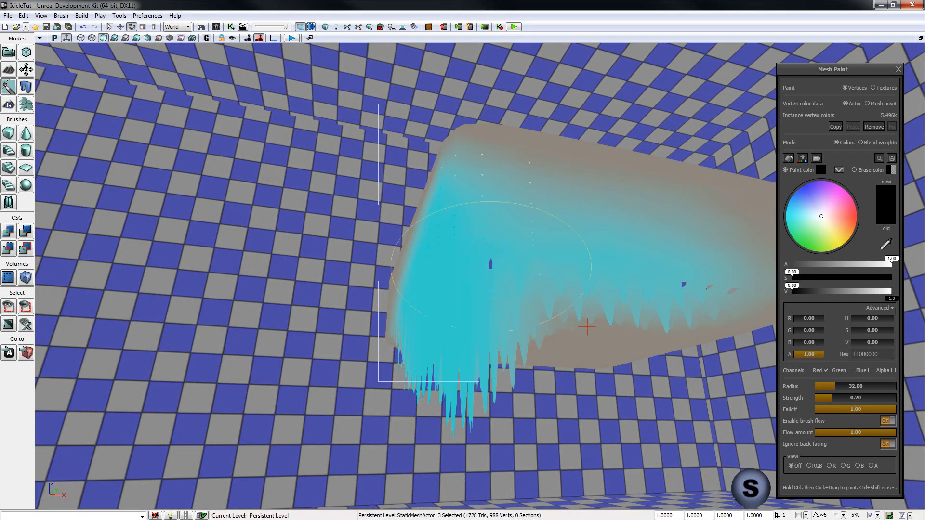
Paint more black vertex colour across the box's two side faces around the front corner
mouse_move(587, 327)
right_mouse_down()
mouse_move(572, 274)
mouse_move(522, 324)
mouse_move(472, 272)
right_mouse_up()
middle_click_drag(472, 271, 485, 298)
left_click_drag(457, 317, 377, 316, "ctrl")
left_click_drag(475, 334, 547, 312, "ctrl")
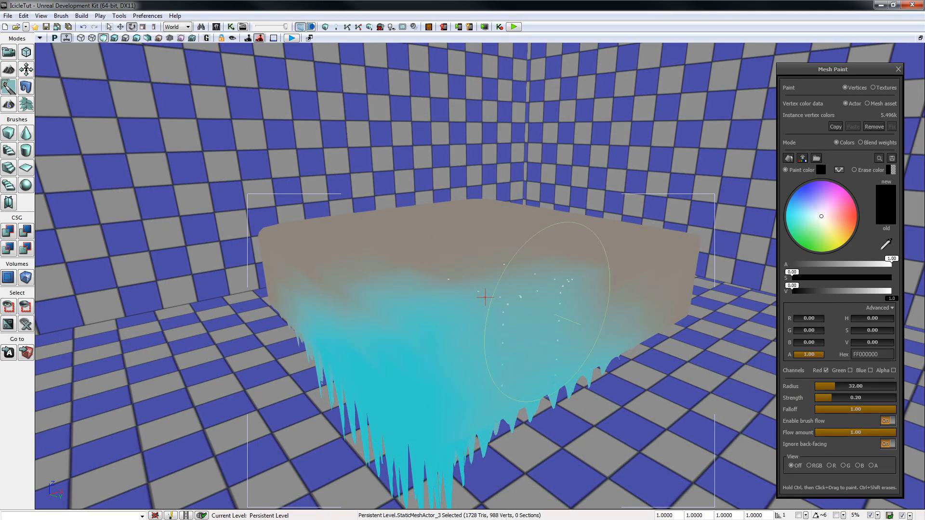
Leave Mesh Paint mode and look over the painted box with game view toggled on and off
mouse_move(485, 297)
right_mouse_down()
mouse_move(489, 306)
mouse_move(512, 270)
mouse_move(496, 282)
right_mouse_up()
key("g")
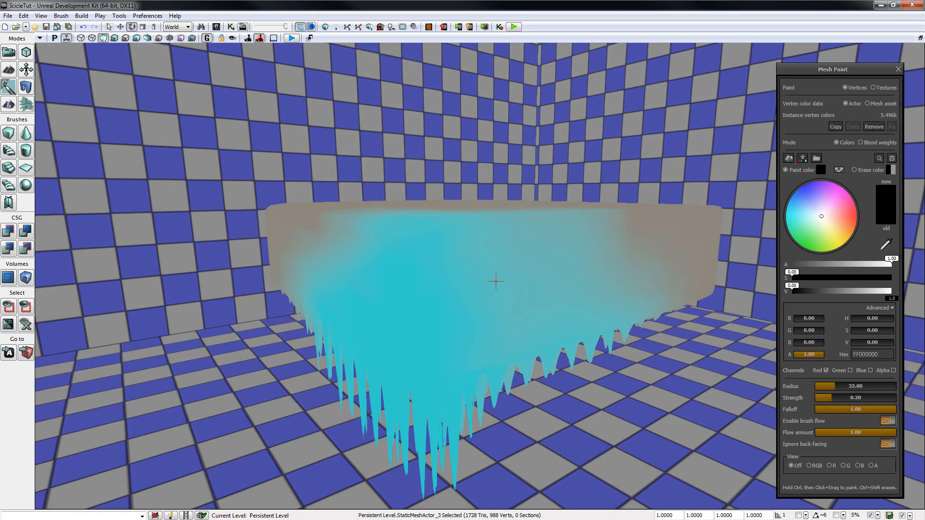
key("shift+1")
right_click_drag(495, 282, 421, 271)
key("g")
Rotate the box mesh in several directions to test how the icicles respond to its tilt
left_click_drag(394, 232, 361, 265)
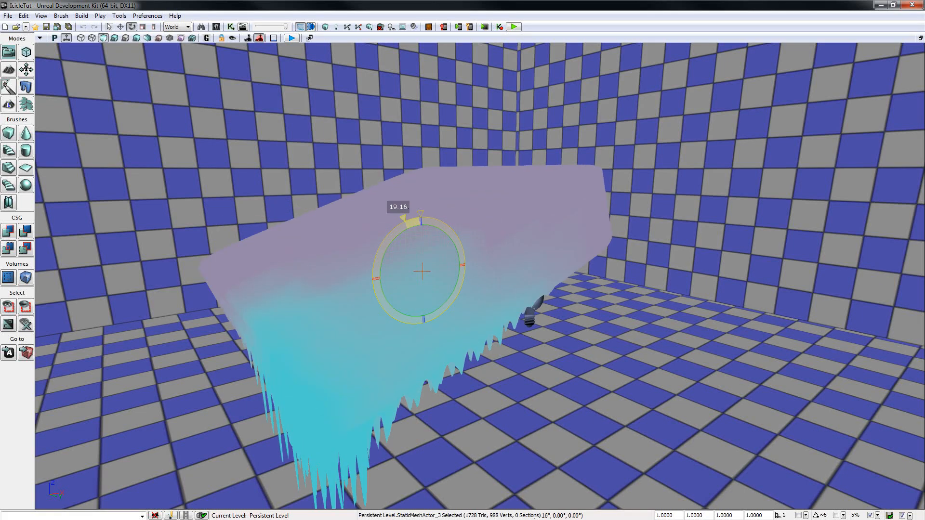
right_click_drag(361, 265, 419, 330)
left_click_drag(386, 124, 403, 164)
right_click_drag(402, 165, 327, 112)
left_click_drag(495, 218, 509, 176)
left_click_drag(429, 230, 436, 216)
mouse_move(436, 217)
right_mouse_down()
mouse_move(395, 217)
mouse_move(366, 238)
mouse_move(395, 219)
mouse_move(426, 216)
mouse_move(398, 217)
mouse_move(419, 229)
mouse_move(438, 190)
mouse_move(436, 234)
right_mouse_up()
Undo the test rotation of the box mesh
key("ctrl+z")
key("ctrl+y")
key("ctrl+z")
right_click_drag(458, 189, 482, 179)
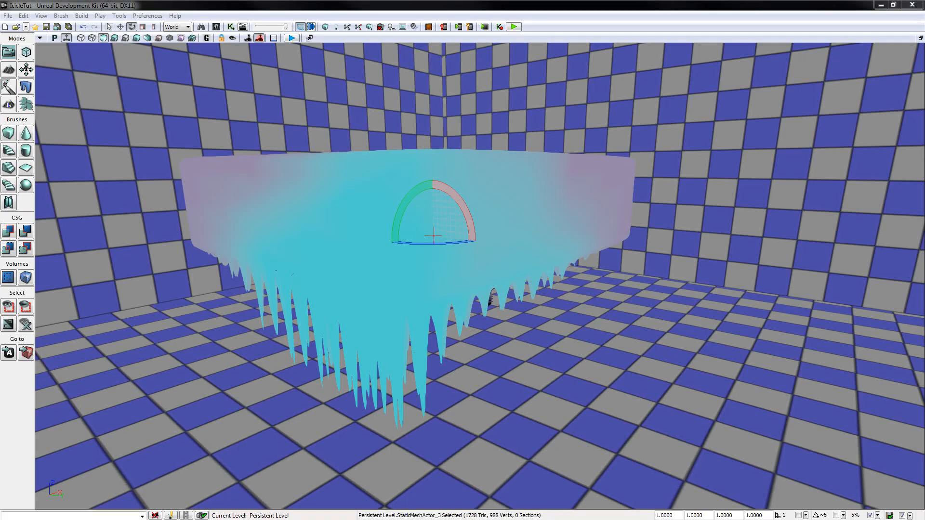
Switch to the Material Editor and add three Texture Samples for the t_Chain diffuse, normal and specular textures
key("alt+Tab")
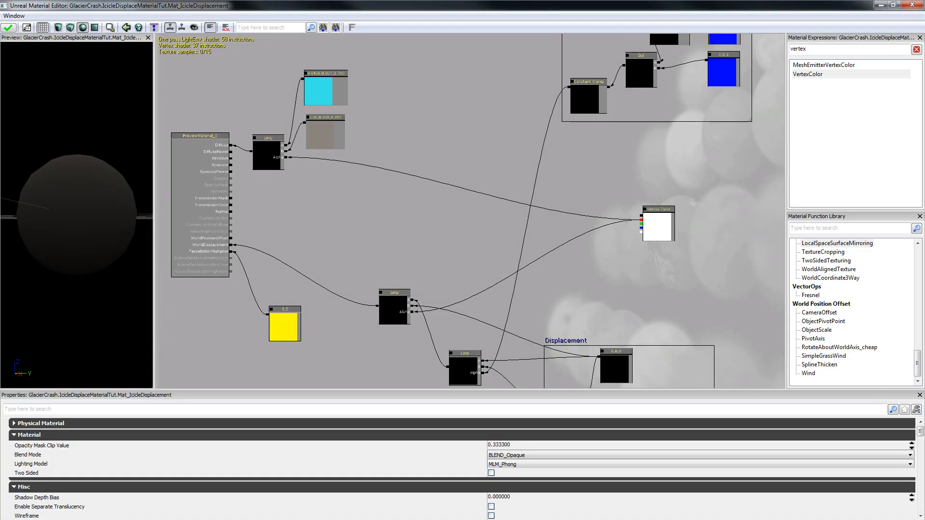
left_click(367, 185)
left_click(413, 245)
left_click(334, 260)
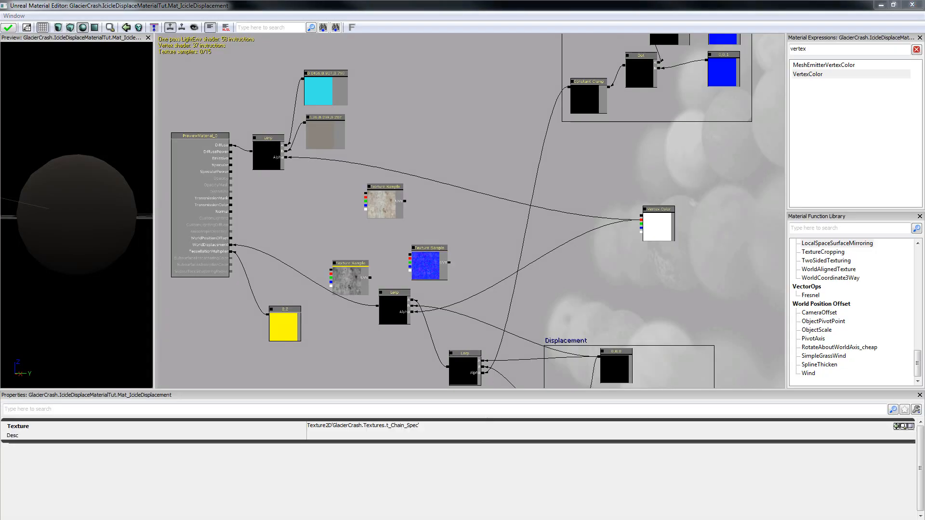
Delete the grey-brown constant beside the Diffuse Lerp and connect the chain diffuse Texture Sample to the Lerp's B input instead
left_click(325, 130)
key("Delete")
left_click_drag(385, 198, 324, 126, "ctrl")
left_click_drag(304, 121, 286, 152)
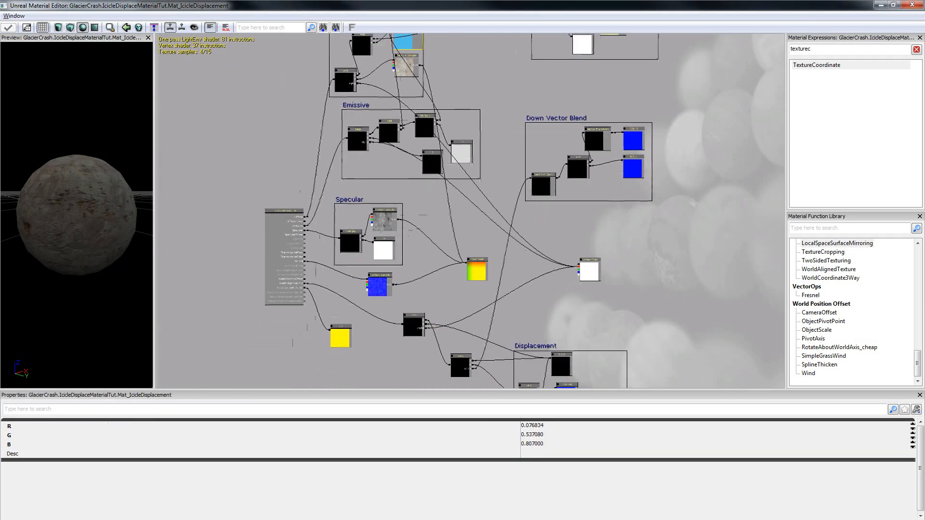
Examine the completed material network's Diffuse, Emissive, Specular, CubeMap Reflection, Down Vector Blend and Displacement groups
left_click_drag(482, 231, 507, 247)
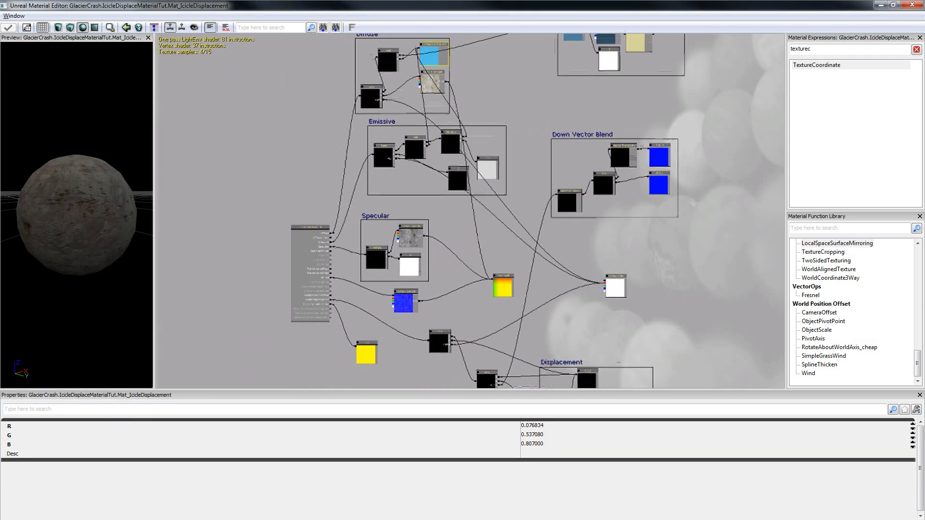
scroll(300, 148, "down", 1)
left_click_drag(299, 148, 309, 188)
scroll(299, 181, "up", 1)
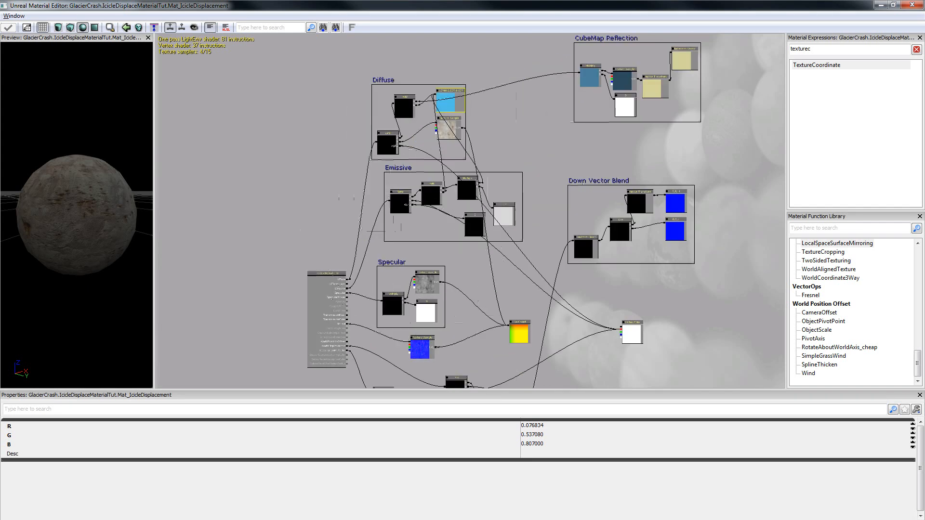
left_click_drag(540, 144, 458, 174)
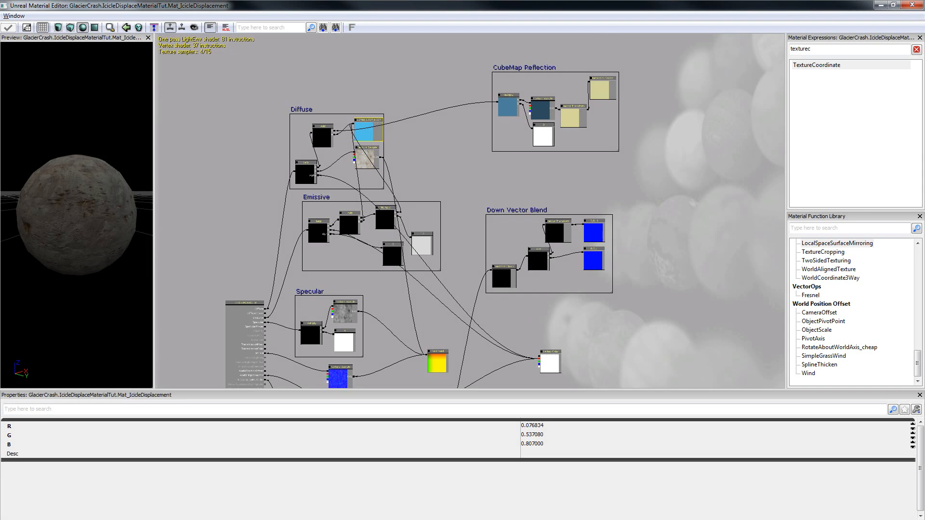
left_click(366, 158)
left_click_drag(366, 158, 381, 68)
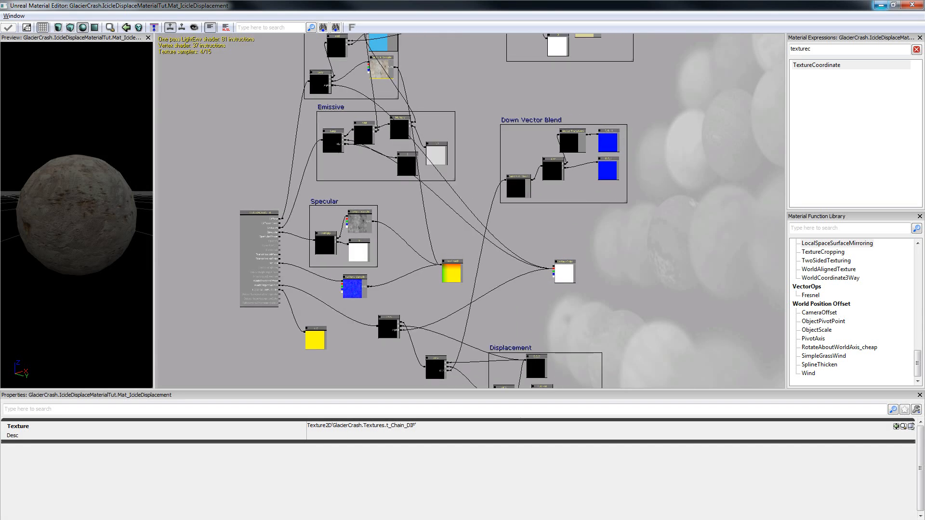
Return to the level editor, enter Mesh Paint mode and select the box mesh for painting
left_click(880, 5)
right_click_drag(479, 276, 467, 280)
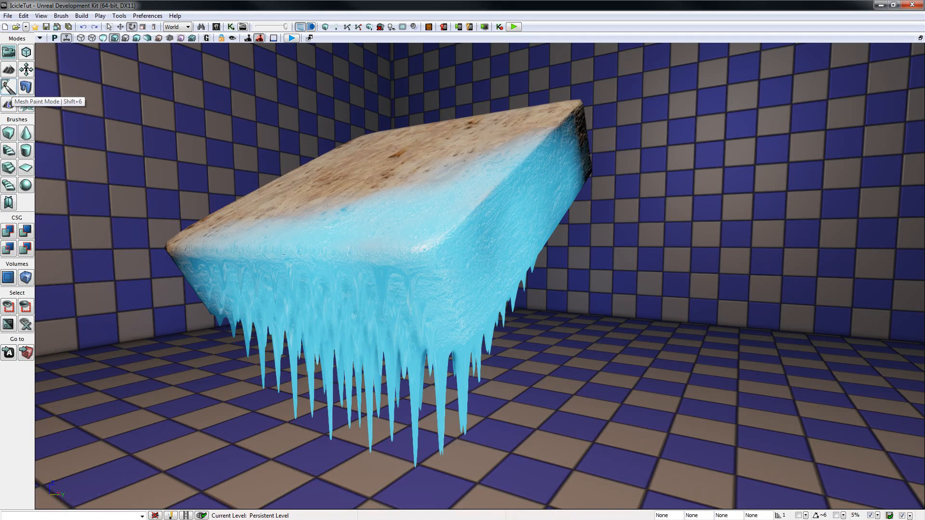
left_click(8, 87)
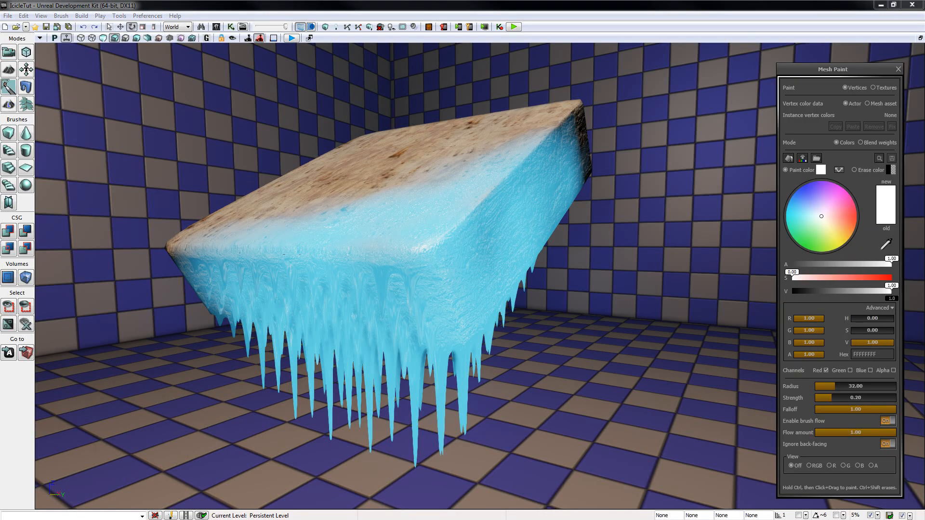
left_click(418, 223)
key("g")
key("Escape")
key("g")
left_click(415, 270)
Paint the ice away from the box's side faces, using white vertex colour in the red channel
mouse_move(415, 278)
left_mouse_down("ctrl+shift")
mouse_move(410, 268)
mouse_move(443, 248)
mouse_move(400, 270)
mouse_move(266, 262)
left_mouse_up("ctrl+shift")
mouse_move(226, 227)
left_mouse_down("ctrl+shift")
mouse_move(289, 299)
mouse_move(410, 313)
mouse_move(366, 318)
mouse_move(468, 307)
mouse_move(549, 183)
mouse_move(269, 308)
mouse_move(502, 256)
left_mouse_up("ctrl+shift")
right_click_drag(502, 255, 404, 256)
right_click_drag(552, 233, 475, 193)
left_click_drag(333, 262, 475, 193, "ctrl+shift")
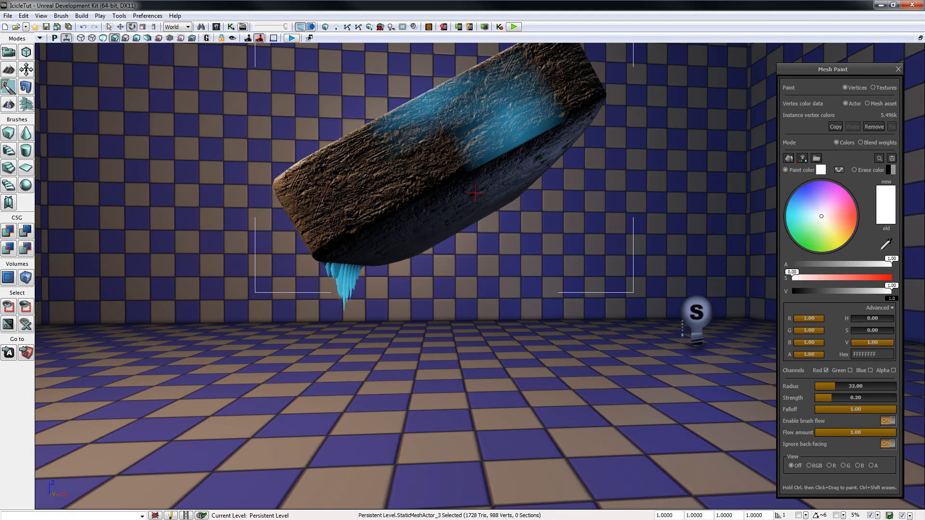
Swap the paint colour to black and paint ice back across the box's side faces
key("x")
left_click_drag(522, 136, 311, 231, "ctrl")
right_click_drag(310, 231, 391, 240)
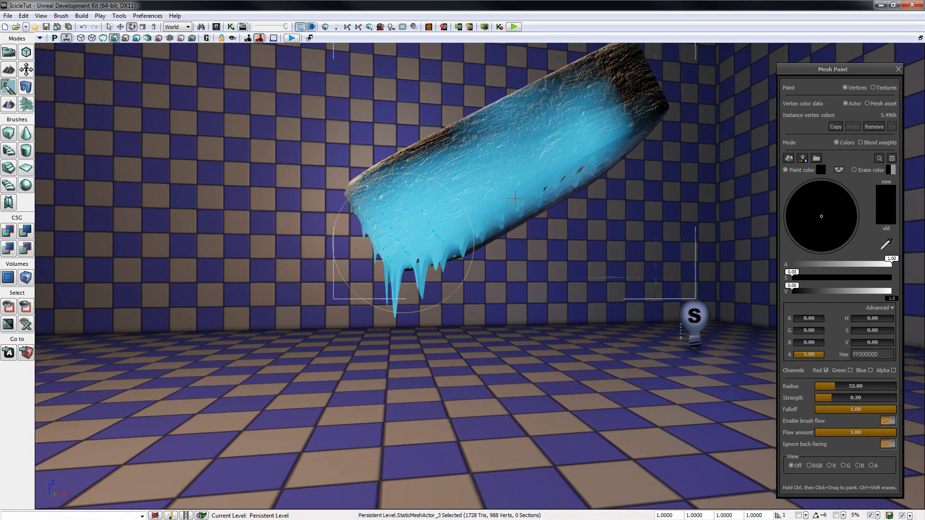
mouse_move(409, 252)
right_mouse_down()
mouse_move(383, 256)
mouse_move(420, 374)
right_mouse_up()
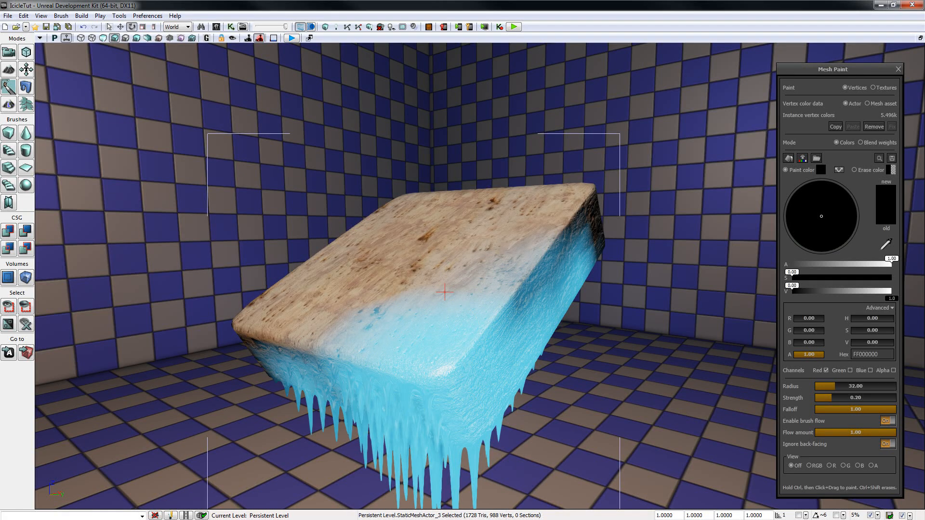
mouse_move(444, 292)
right_mouse_down()
mouse_move(444, 246)
mouse_move(396, 259)
mouse_move(512, 322)
mouse_move(473, 246)
mouse_move(546, 290)
mouse_move(355, 250)
mouse_move(424, 263)
mouse_move(368, 250)
right_mouse_up()
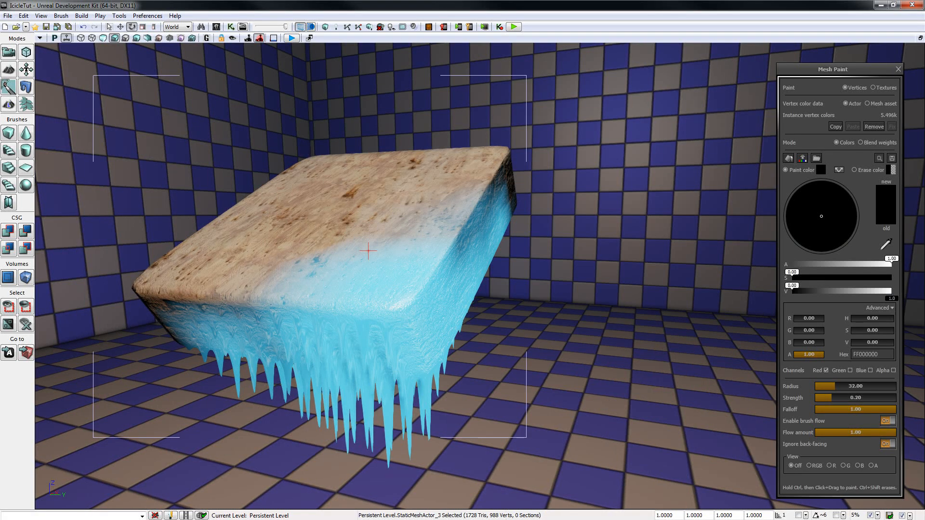
Leave Mesh Paint mode and rotate the box mesh to test how the icicles follow its tilt
key("shift+1")
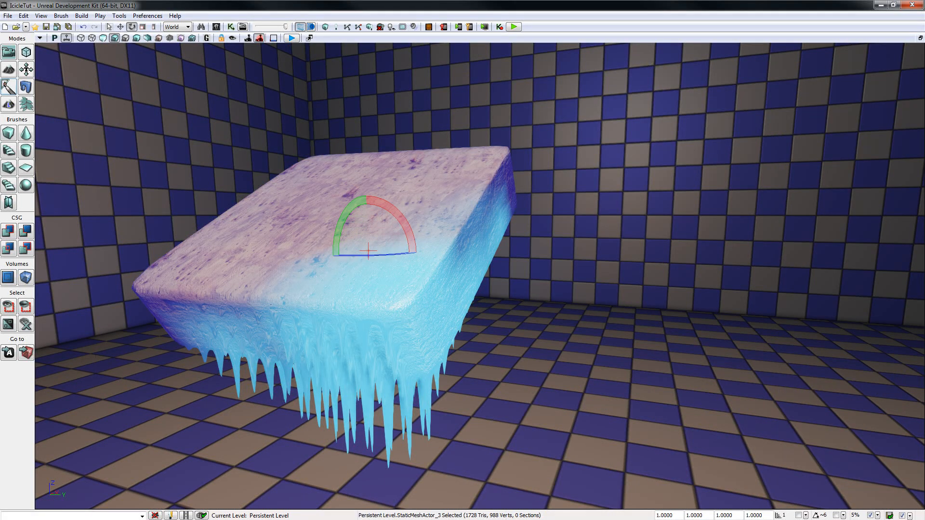
mouse_move(340, 222)
left_mouse_down()
mouse_move(336, 253)
mouse_move(340, 223)
left_mouse_up()
left_click_drag(405, 226, 385, 257)
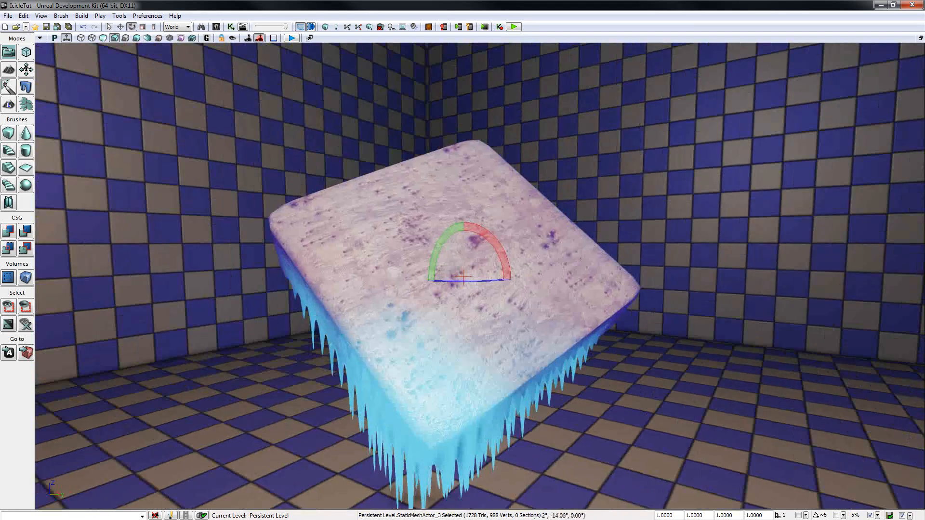
right_click_drag(463, 277, 422, 229)
left_click_drag(386, 234, 431, 176)
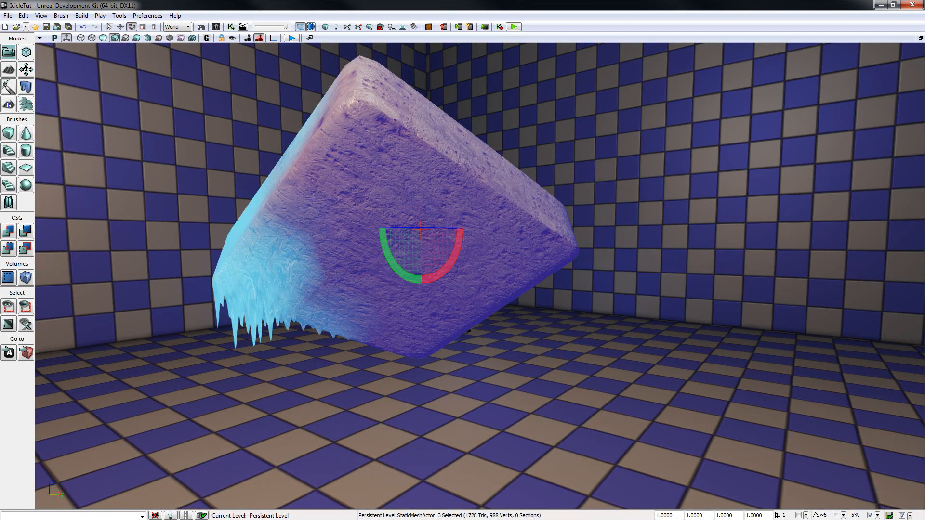
Rotate the box mesh back and forth around its axes to bring different faces and corners downward
left_click_drag(395, 227, 463, 229)
left_click_drag(450, 263, 453, 250)
left_click_drag(384, 239, 460, 223)
left_click_drag(393, 260, 433, 282)
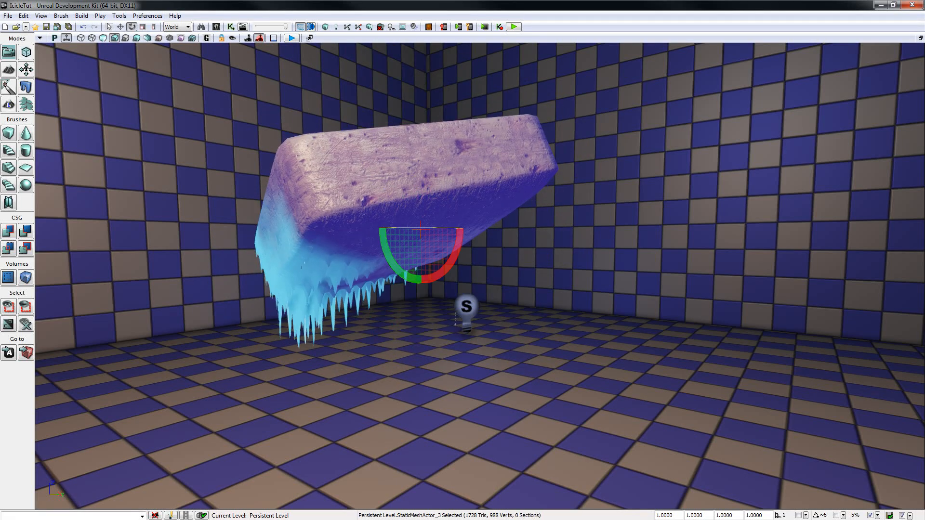
left_click_drag(420, 231, 489, 232)
left_click_drag(381, 235, 359, 226)
Deselect the box mesh and look over the textured icicle material from another angle
key("Escape")
left_click(406, 225)
left_click(530, 386)
key("Escape")
right_click_drag(410, 226, 545, 241)
middle_click_drag(544, 241, 544, 203)
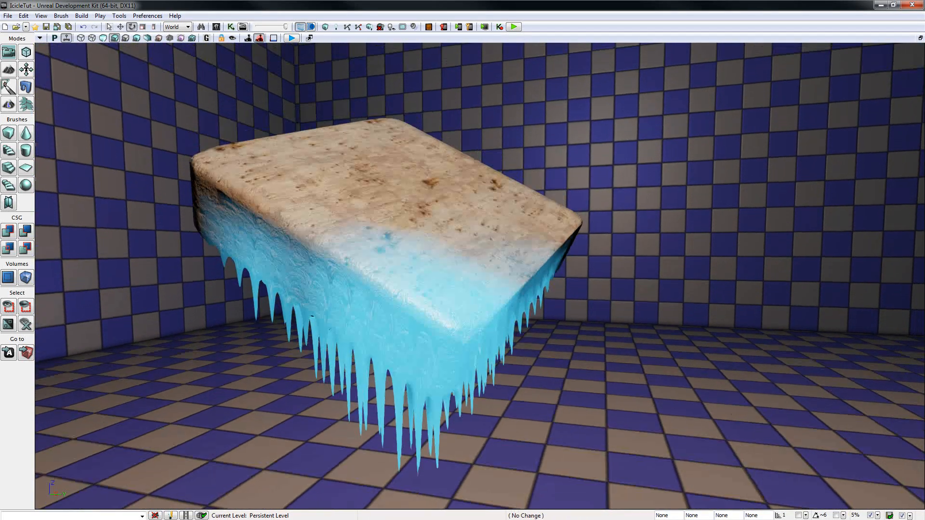